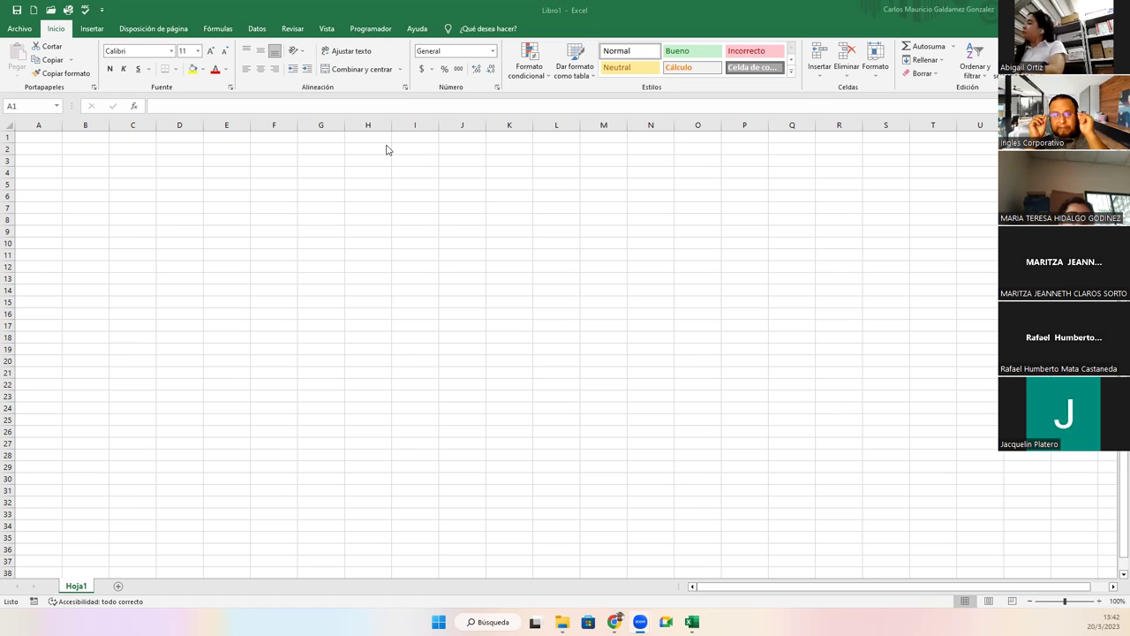
# In the Save As dialog, create a new Ejercicios folder inside Escritorio > 2023 > Excel Basico G4I.
pyautogui.click(15, 11)
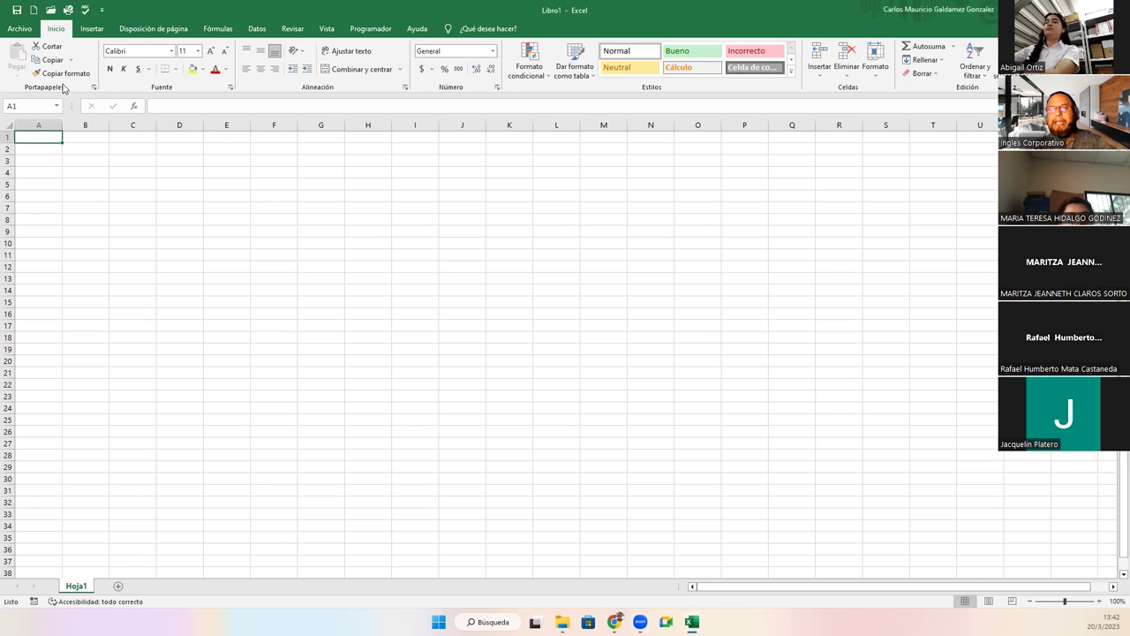
pyautogui.click(15, 10)
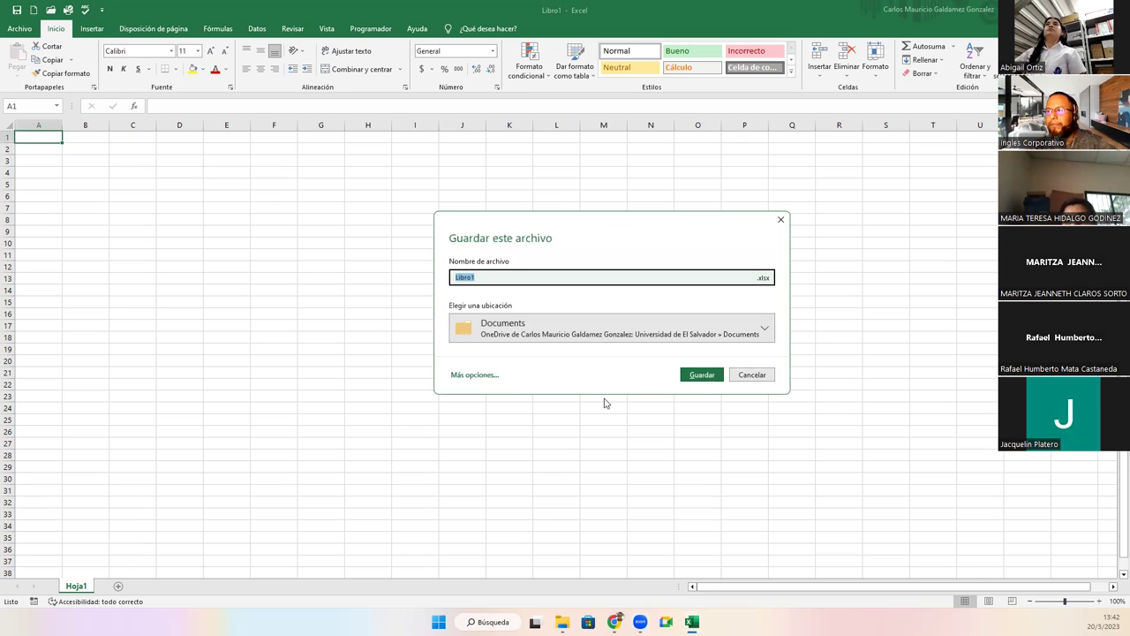
pyautogui.click(470, 377)
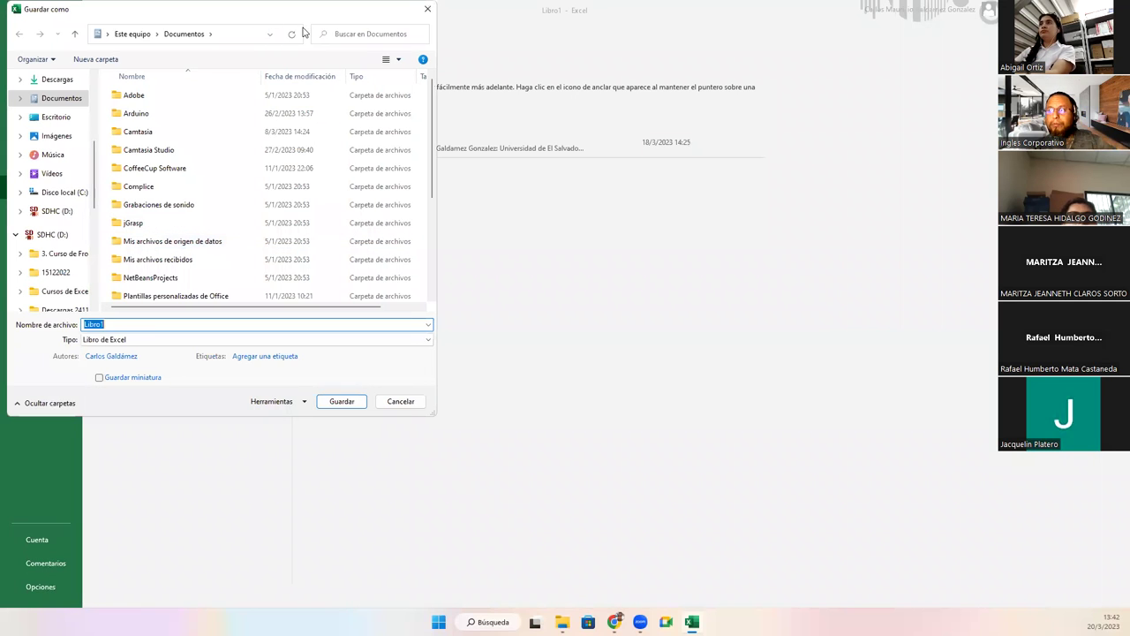
pyautogui.moveTo(256, 17); pyautogui.dragTo(808, 59)
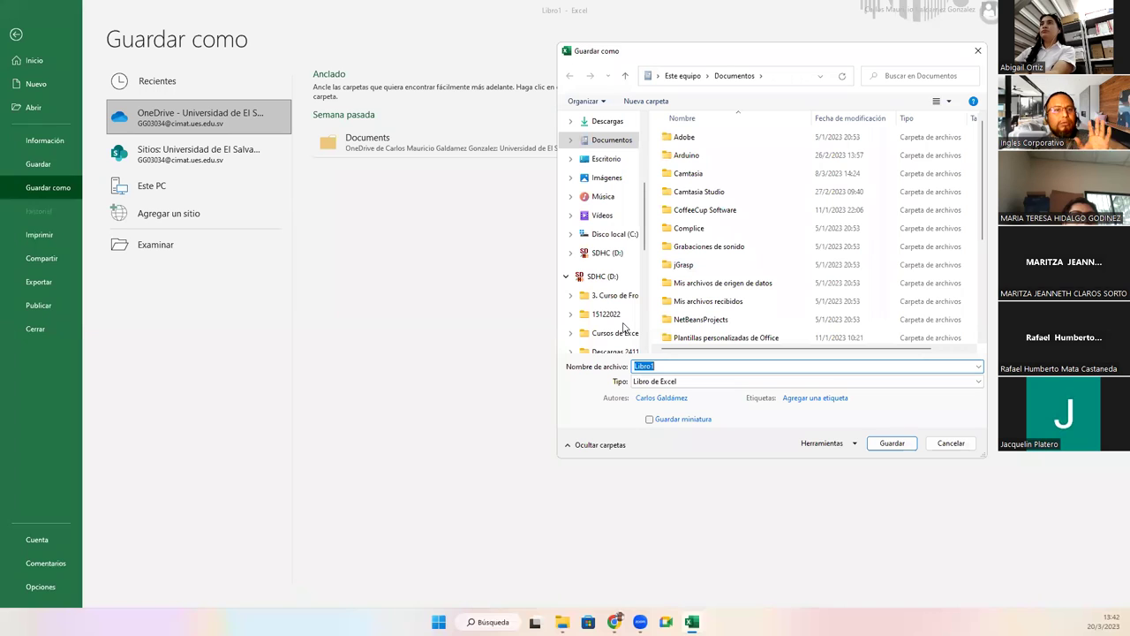
pyautogui.click(605, 159)
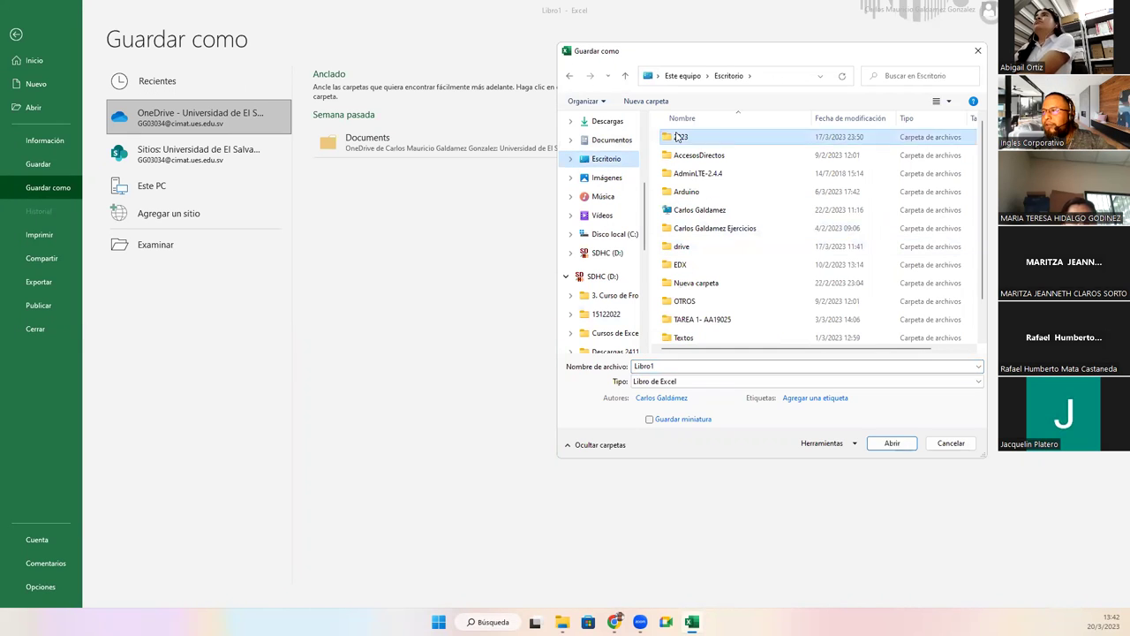
pyautogui.doubleClick(680, 137)
pyautogui.click(698, 247)
pyautogui.doubleClick(697, 247)
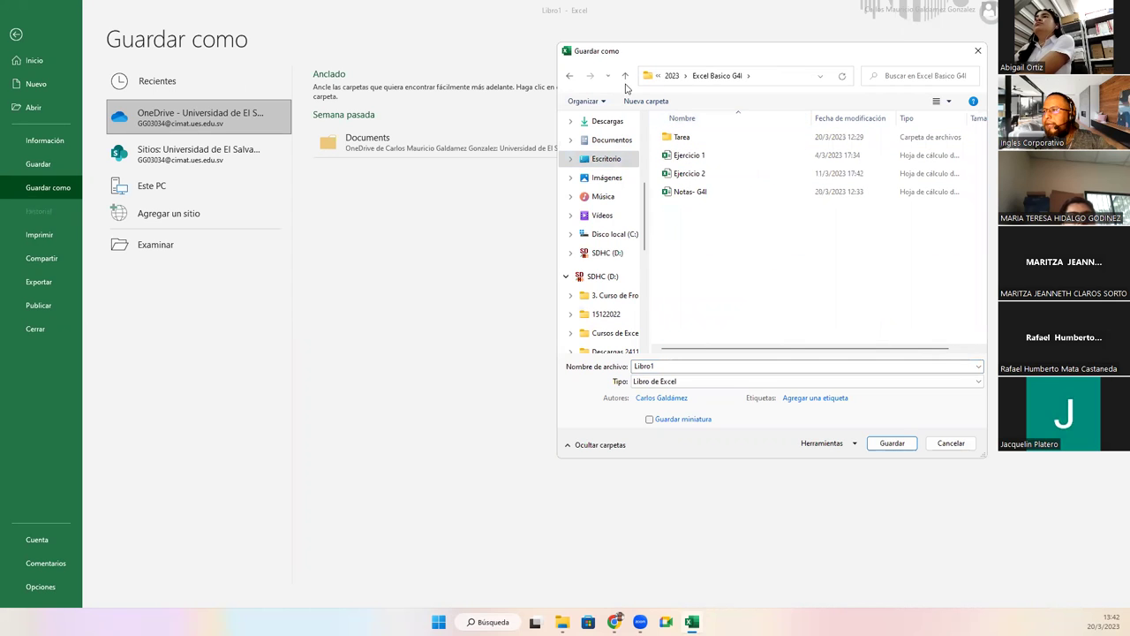
pyautogui.click(632, 103)
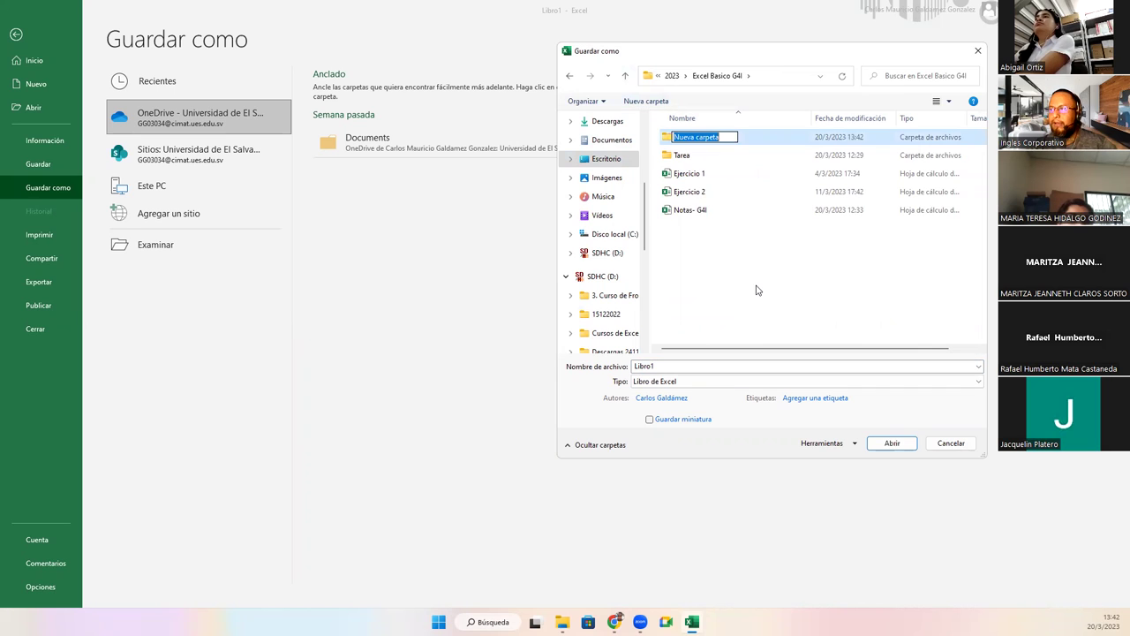
pyautogui.write('Ejercicios')
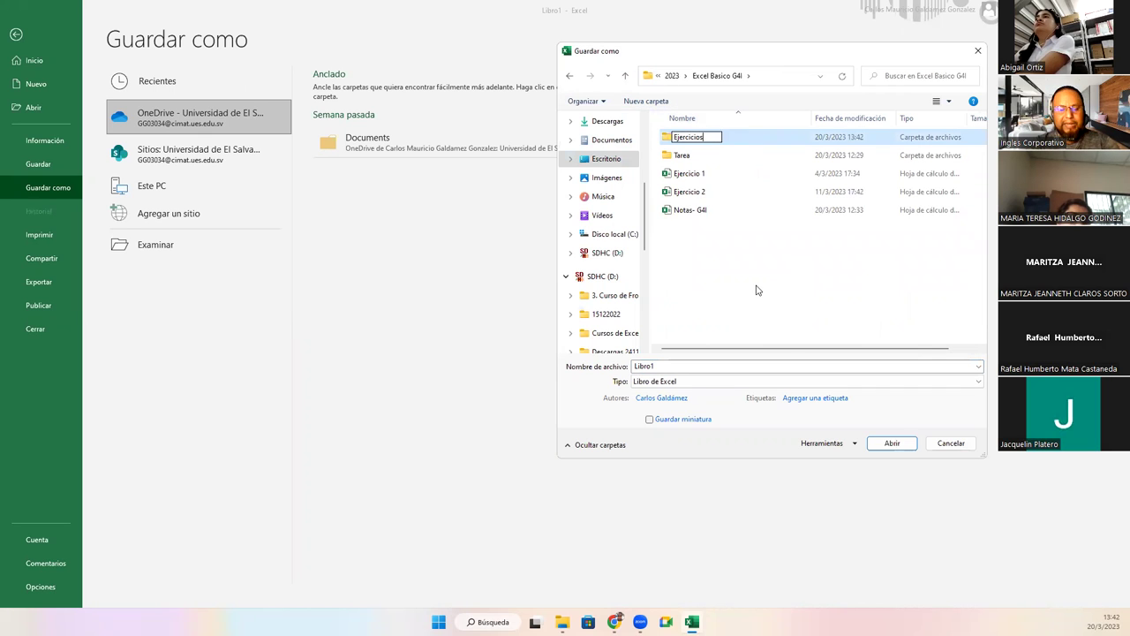
pyautogui.press('Return')
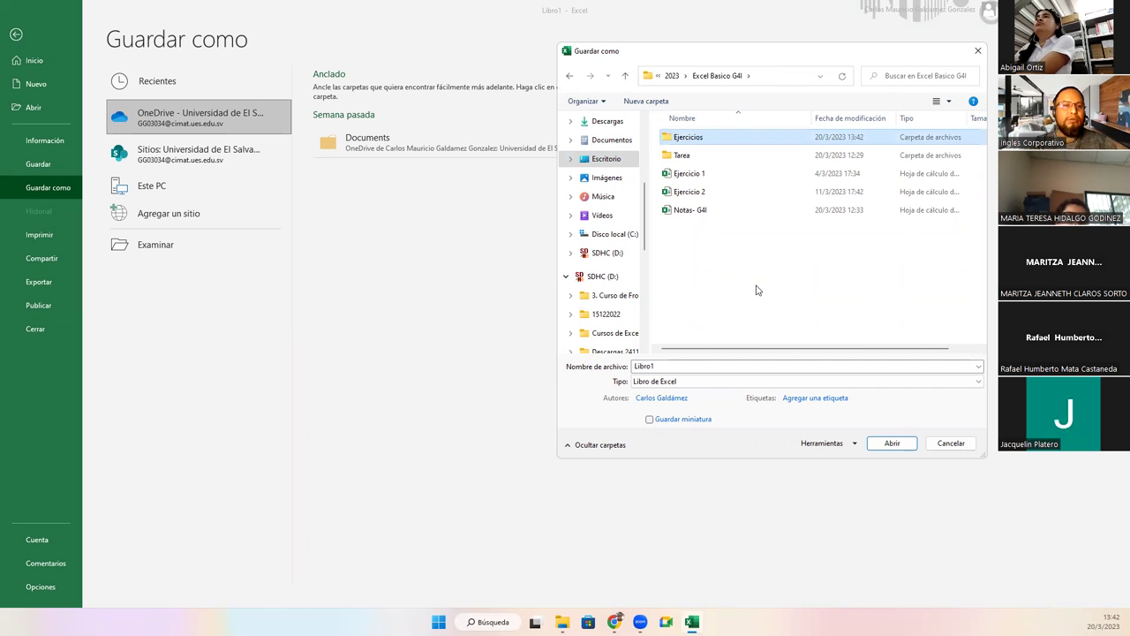
pyautogui.press('Return')
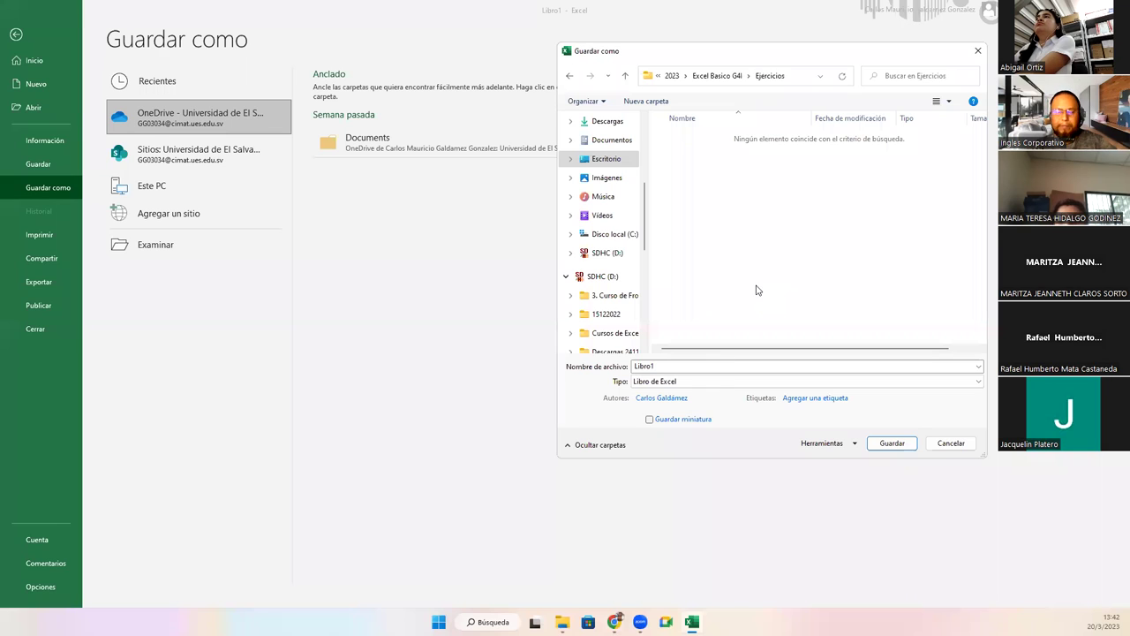
# Save the workbook in Ejercicios under the name 'Semana 1'.
pyautogui.doubleClick(683, 367)
pyautogui.write('Seamana')
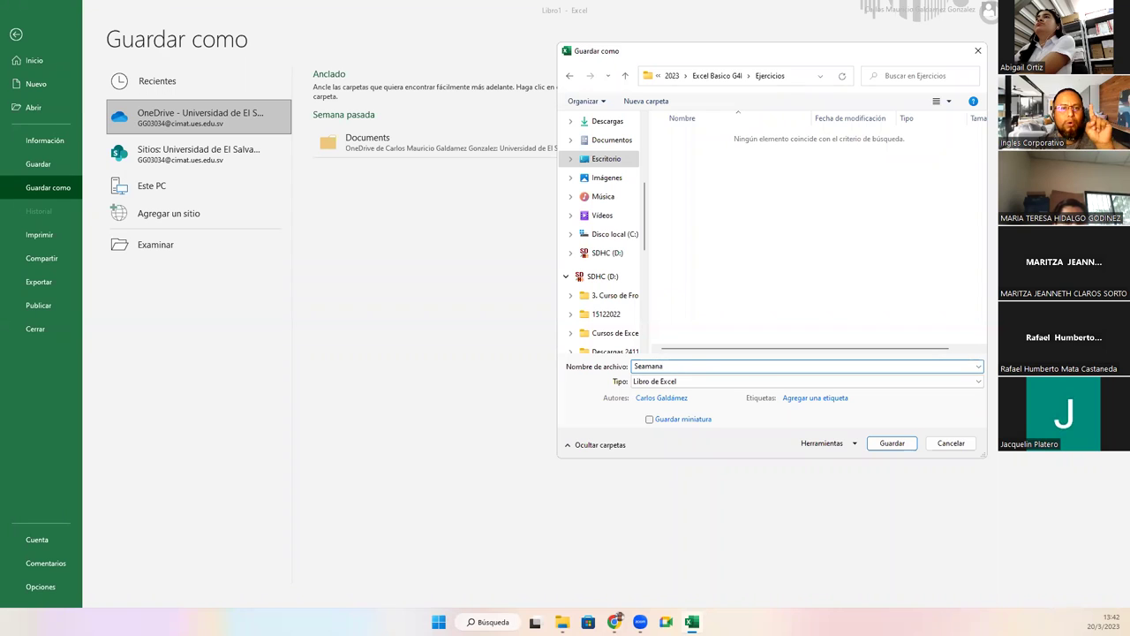
pyautogui.press('BackSpace')
pyautogui.press('BackSpace')
pyautogui.press('BackSpace')
pyautogui.press('BackSpace')
pyautogui.press('BackSpace')
pyautogui.press('BackSpace')
pyautogui.press('BackSpace')
pyautogui.write('Semana 1')
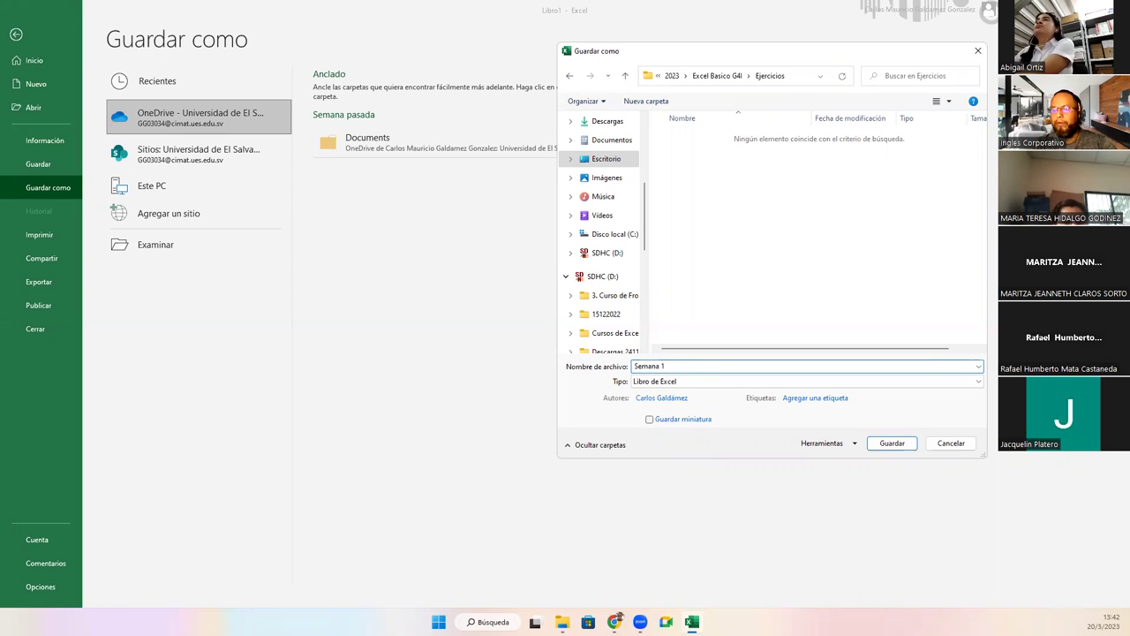
pyautogui.press('Return')
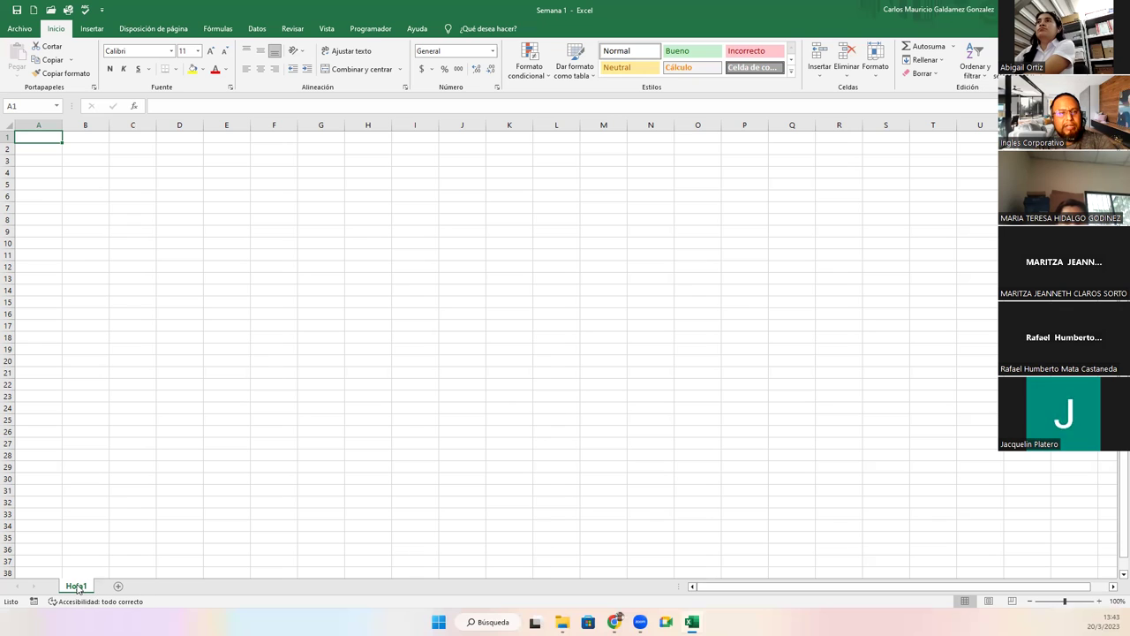
# Rename the Hoja1 sheet tab to 'SESIÓN 1'.
pyautogui.rightClick(78, 586)
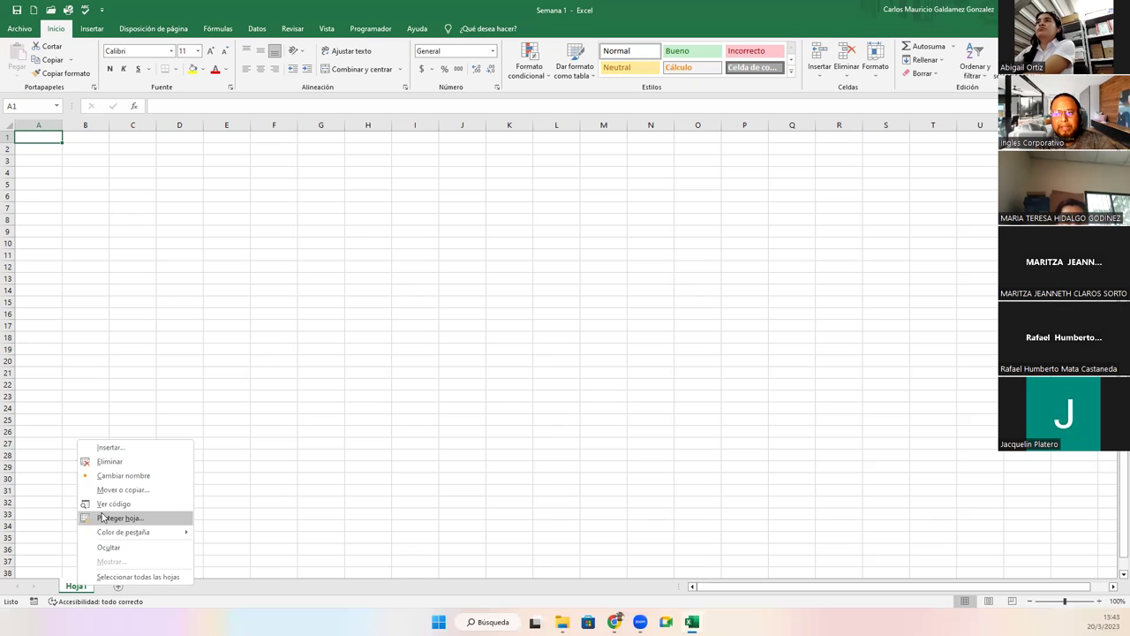
pyautogui.click(146, 477)
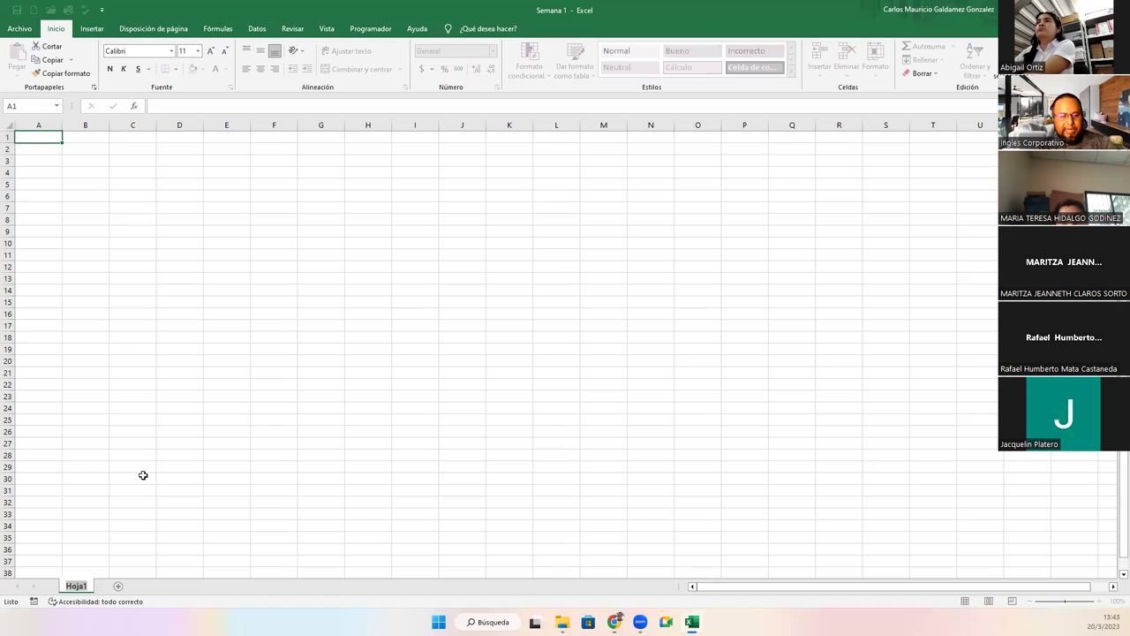
pyautogui.write('S')
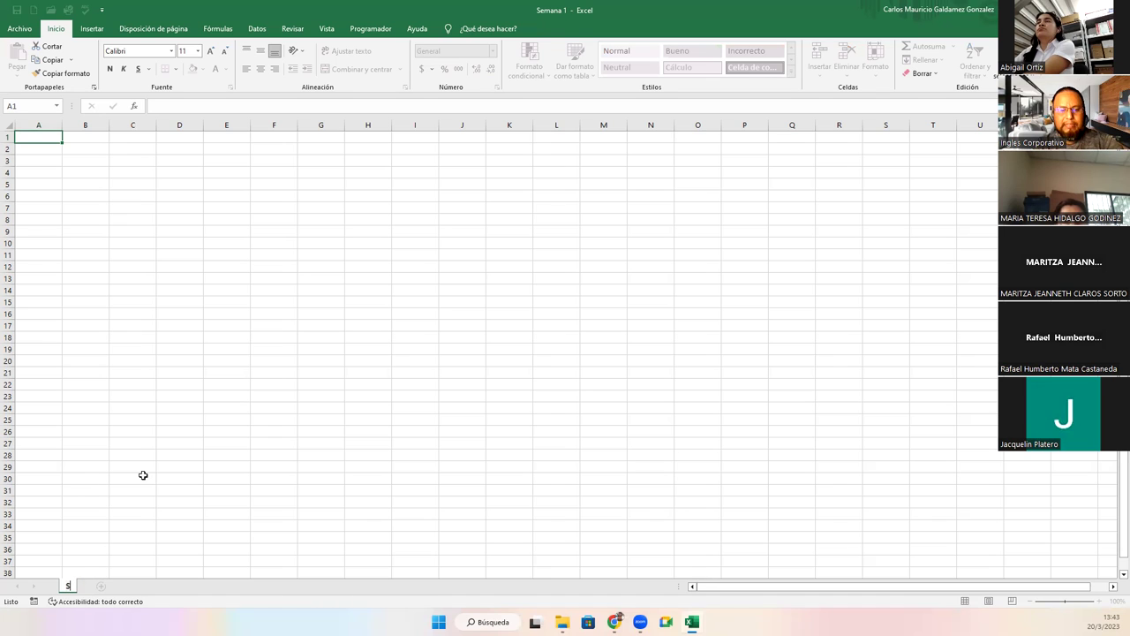
pyautogui.write('ESIÓN 1')
pyautogui.press('Return')
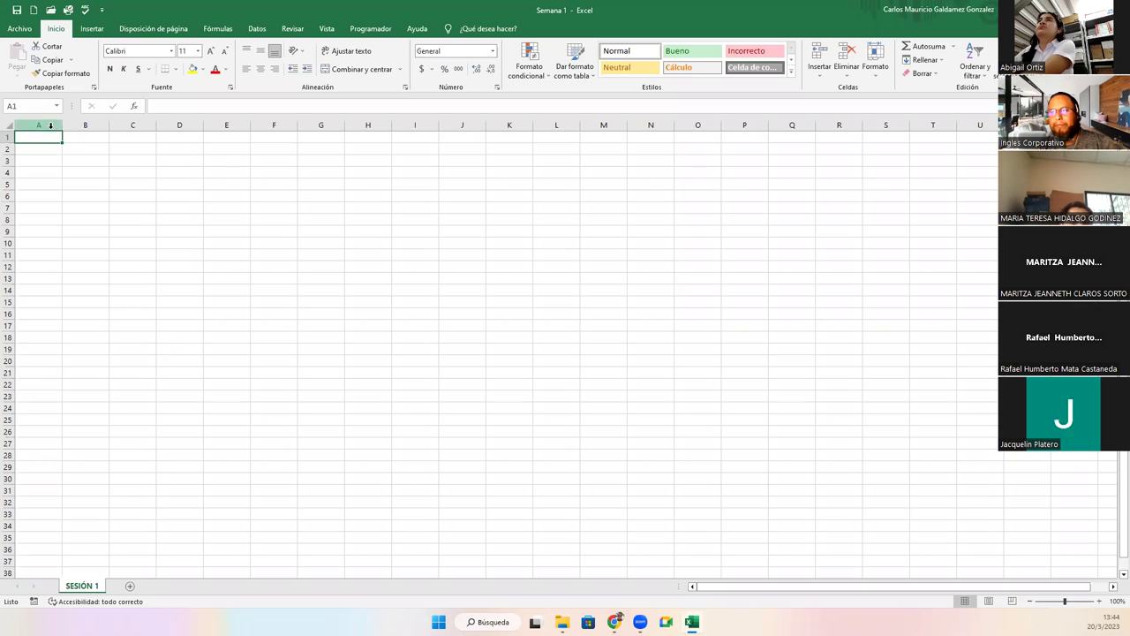
# Enter the headers #, Nombres, Apellidos and Nota 1 in A2:D2.
pyautogui.click(78, 148)
pyautogui.keyDown('ctrl'); pyautogui.scroll(3, 109, 211); pyautogui.keyUp('ctrl')
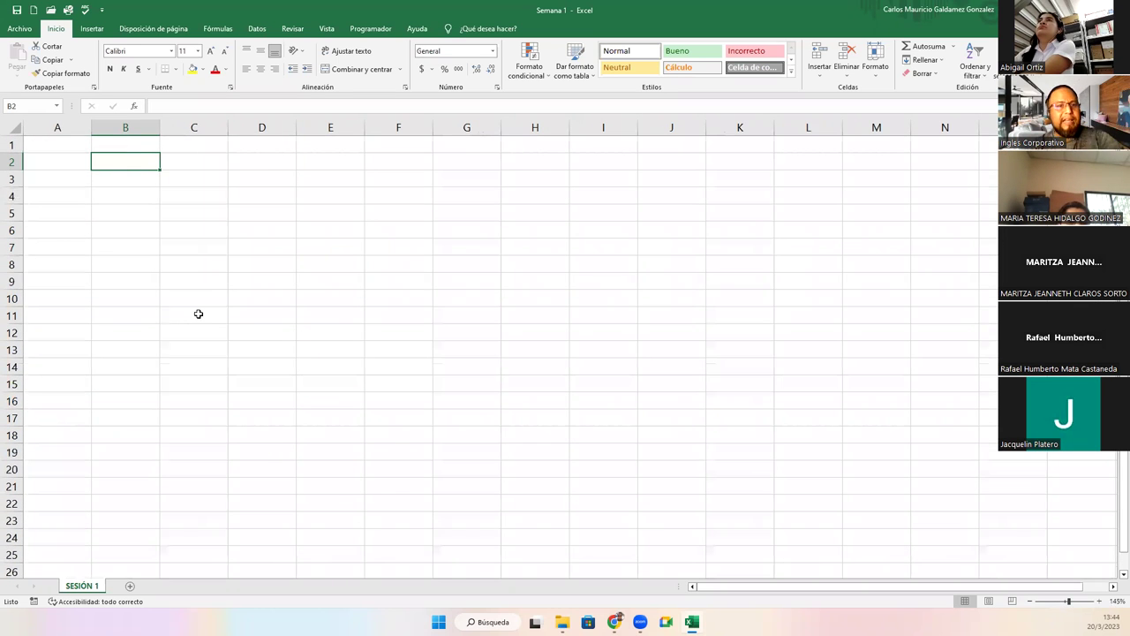
pyautogui.press('Right')
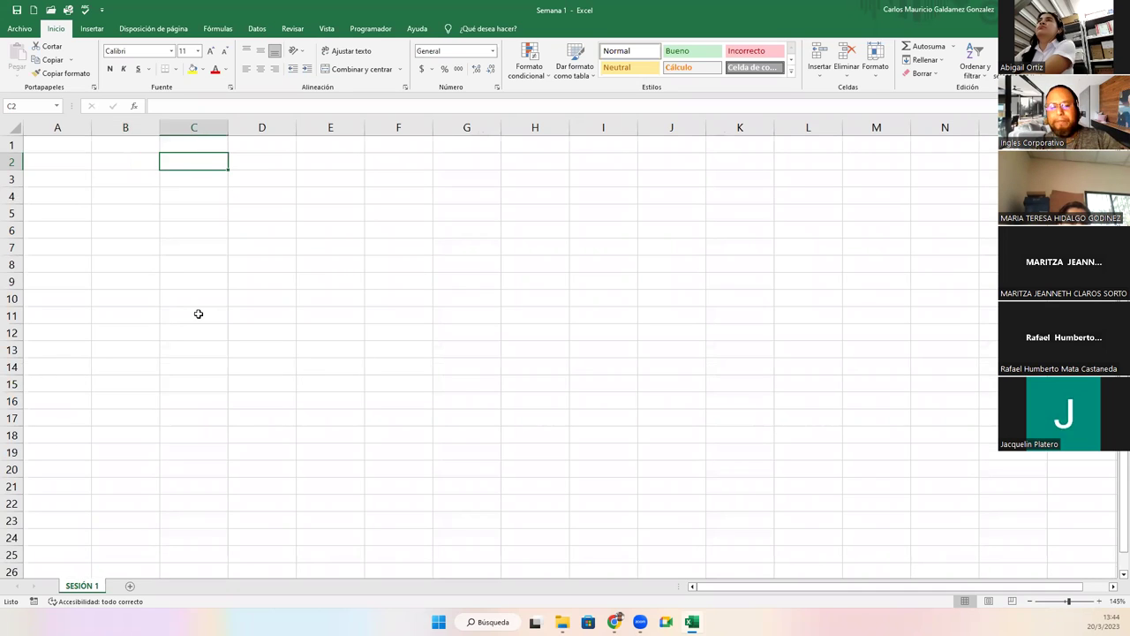
pyautogui.press('Left')
pyautogui.press('Left')
pyautogui.press('Down')
pyautogui.press('Down')
pyautogui.press('Up')
pyautogui.press('Up')
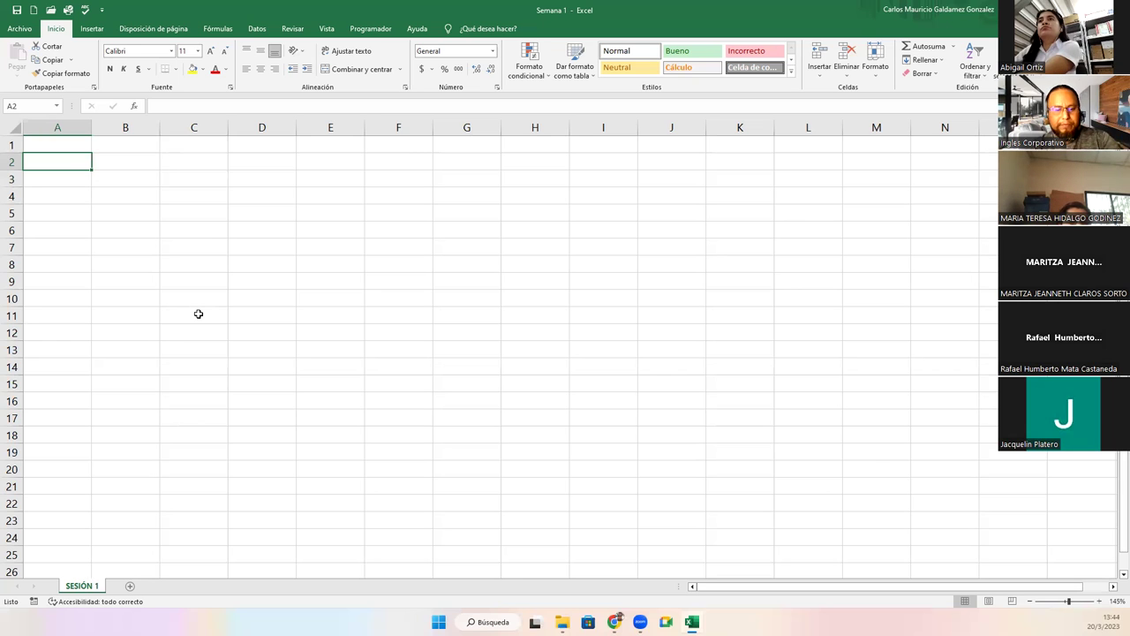
pyautogui.write('#')
pyautogui.press('Tab')
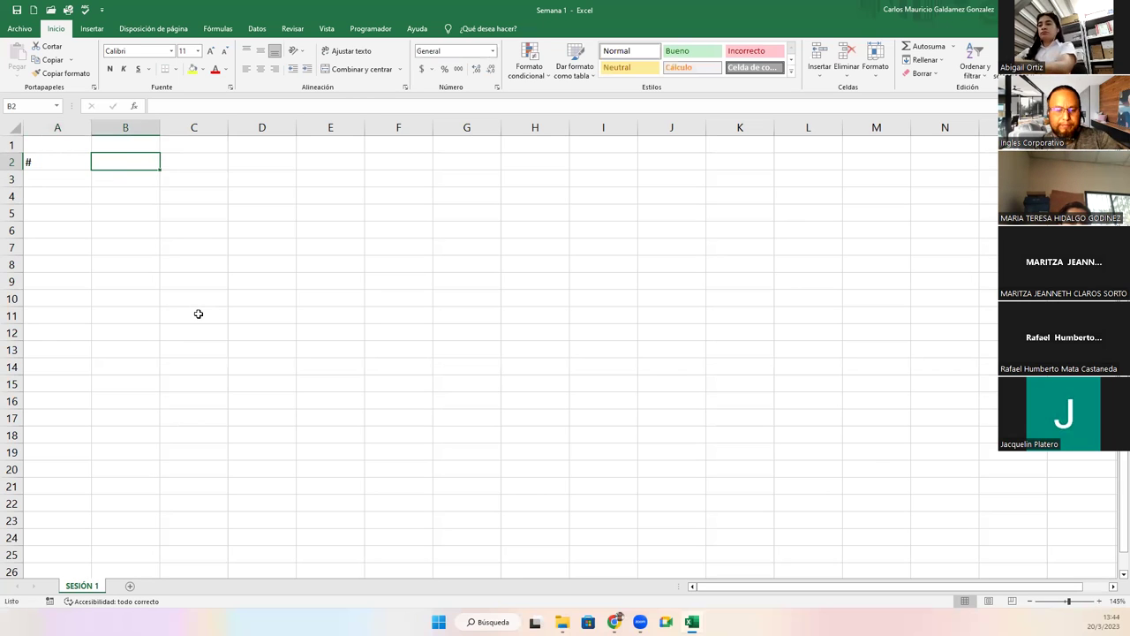
pyautogui.write('Nombres')
pyautogui.press('Tab')
pyautogui.write('Apellido')
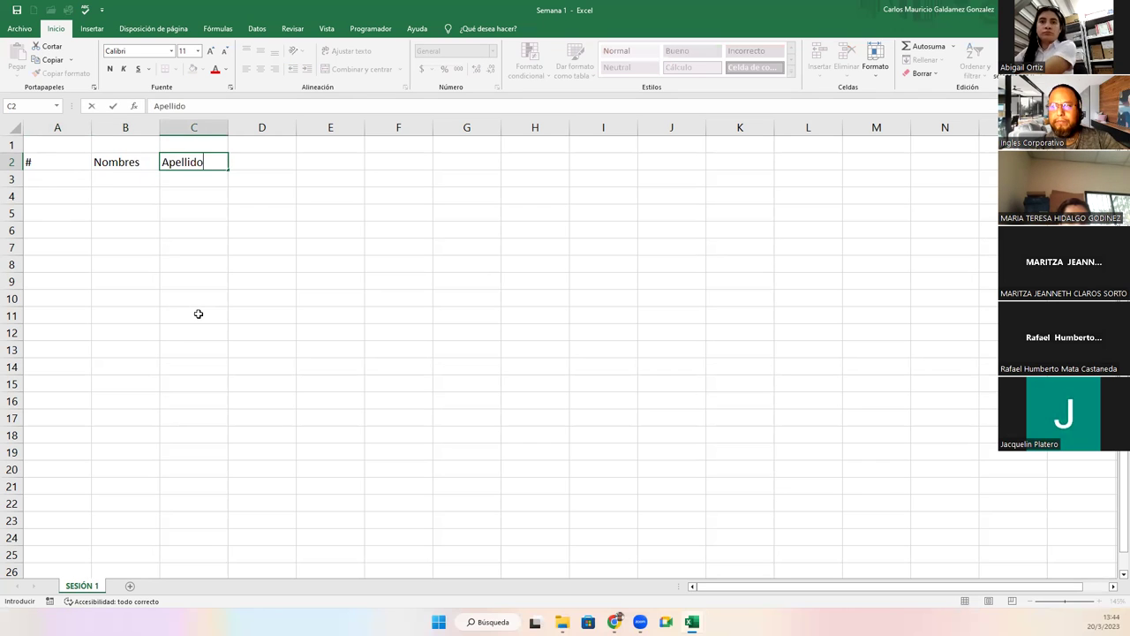
pyautogui.write('s')
pyautogui.press('Tab')
pyautogui.write('Nota')
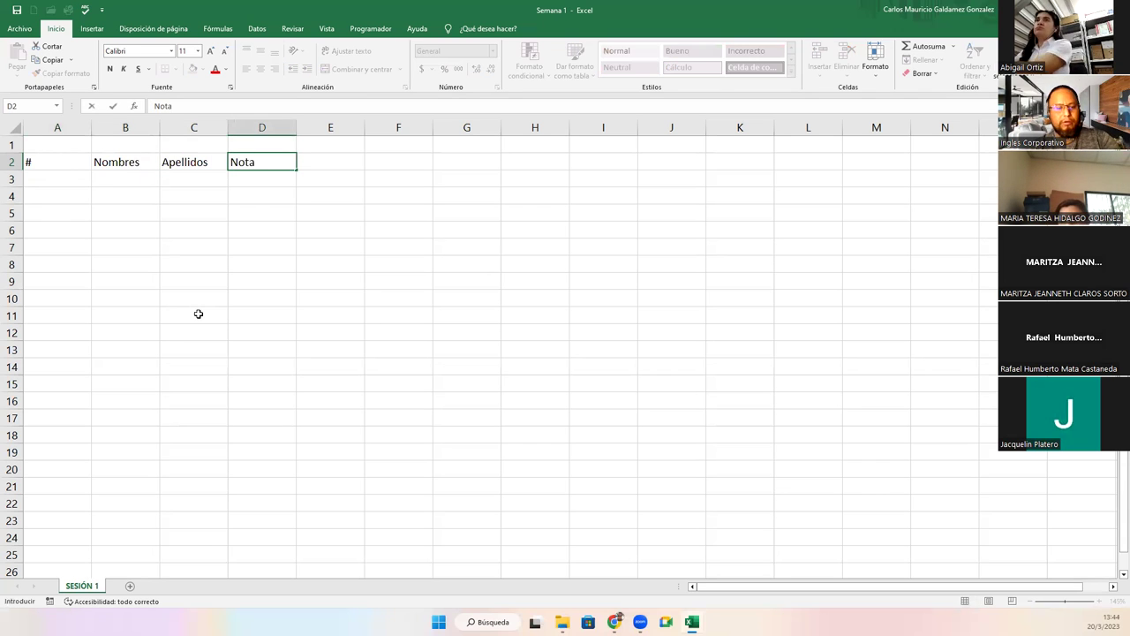
pyautogui.write(' 1')
pyautogui.press('Tab')
# Add the headers Nota 2, Tarea 1, Prueba Obj and Nota Final in E2:H2.
pyautogui.write('Nota 2')
pyautogui.press('Tab')
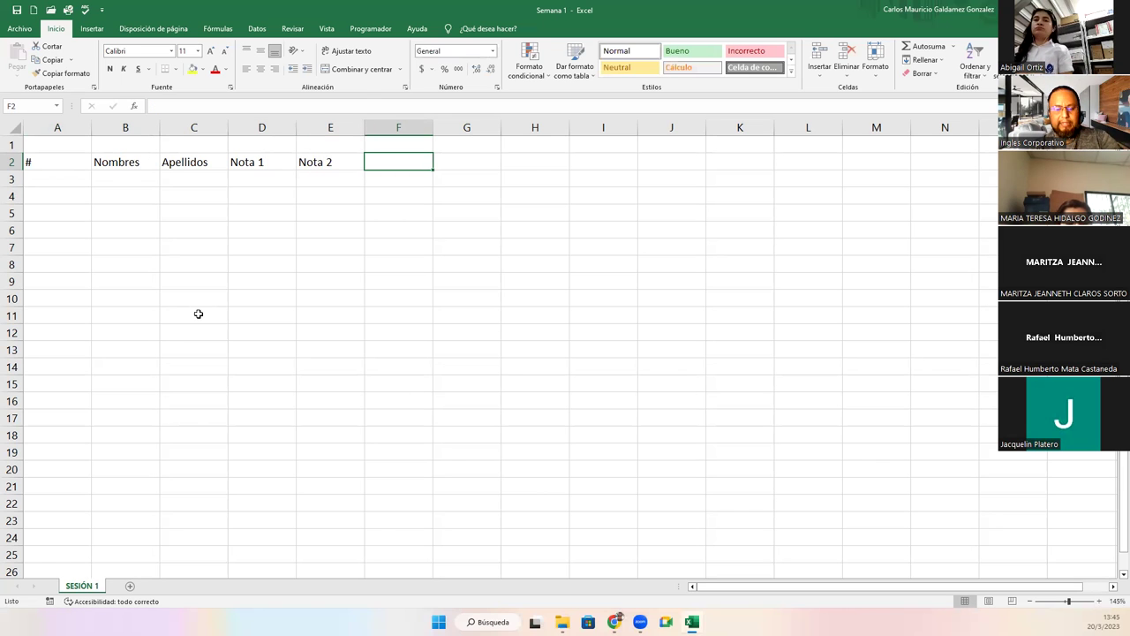
pyautogui.write('Tarea 1')
pyautogui.press('Tab')
pyautogui.write('Prueba Obj')
pyautogui.press('Tab')
pyautogui.write('Nota Final')
pyautogui.press('Tab')
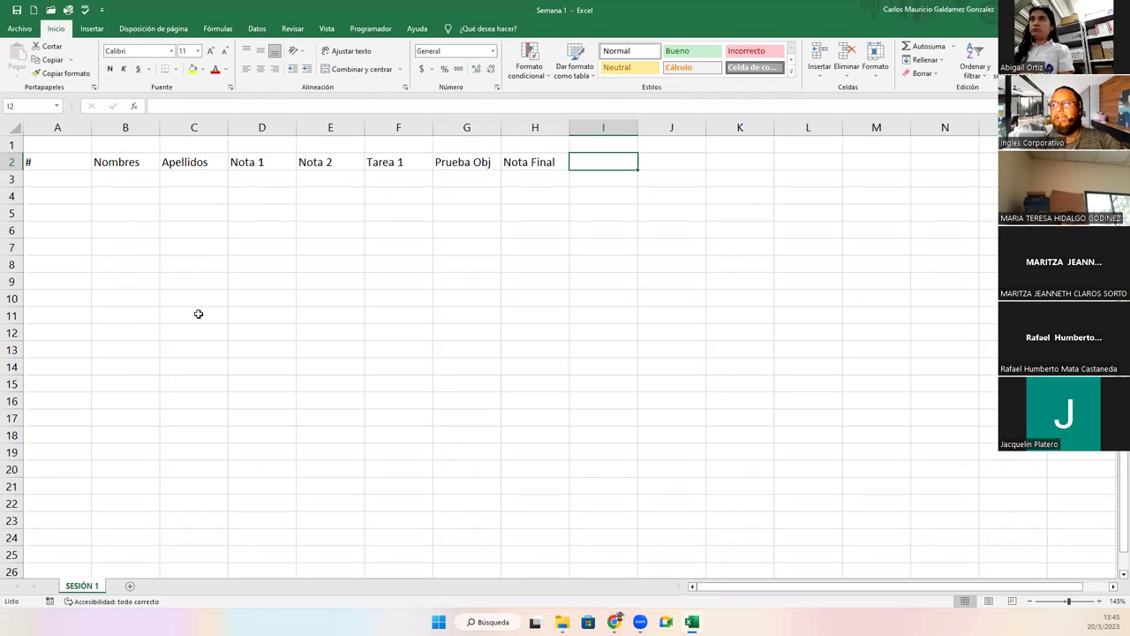
# Number the rows 1 to 10 in A3:A12 by filling down from 1 and 2.
pyautogui.click(73, 163)
pyautogui.press('Down')
pyautogui.write('1')
pyautogui.press('Return')
pyautogui.write('2')
pyautogui.press('Return')
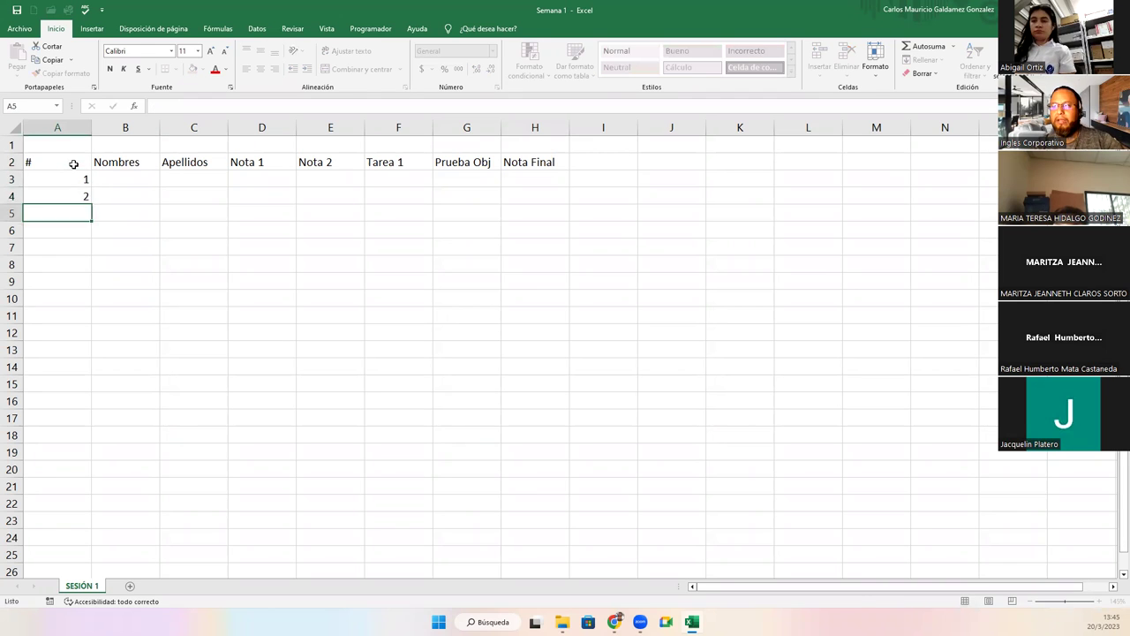
pyautogui.press('Up')
pyautogui.press('Up')
pyautogui.hotkey('shift', 'Down')
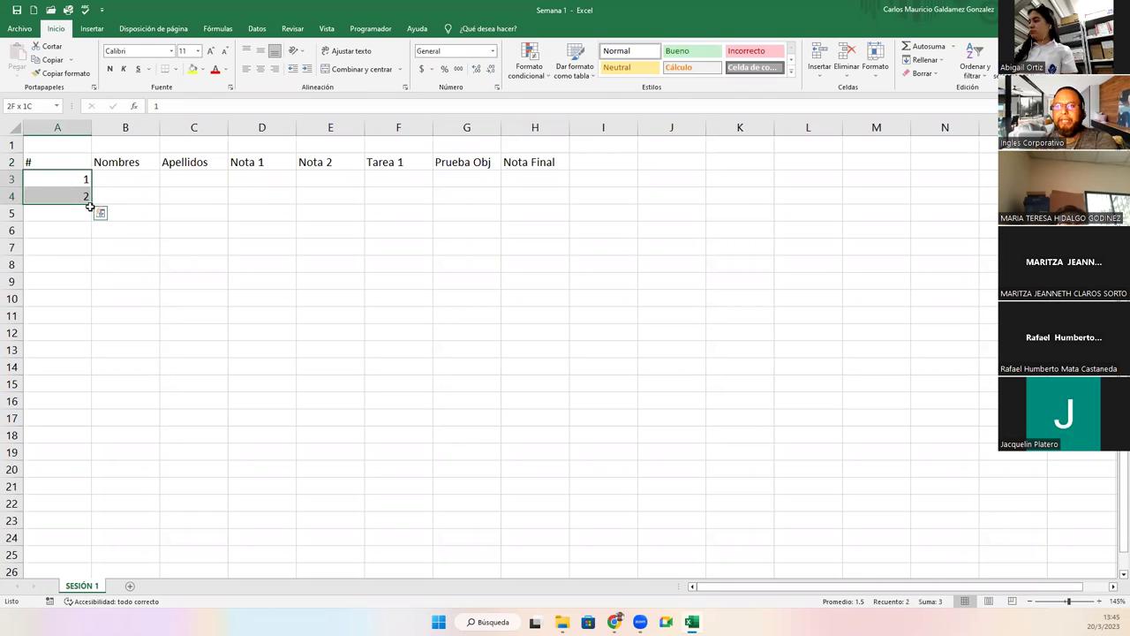
pyautogui.moveTo(91, 204); pyautogui.dragTo(90, 335)
# Apply All Borders to the table range A2:H12.
pyautogui.moveTo(66, 160); pyautogui.dragTo(522, 330)
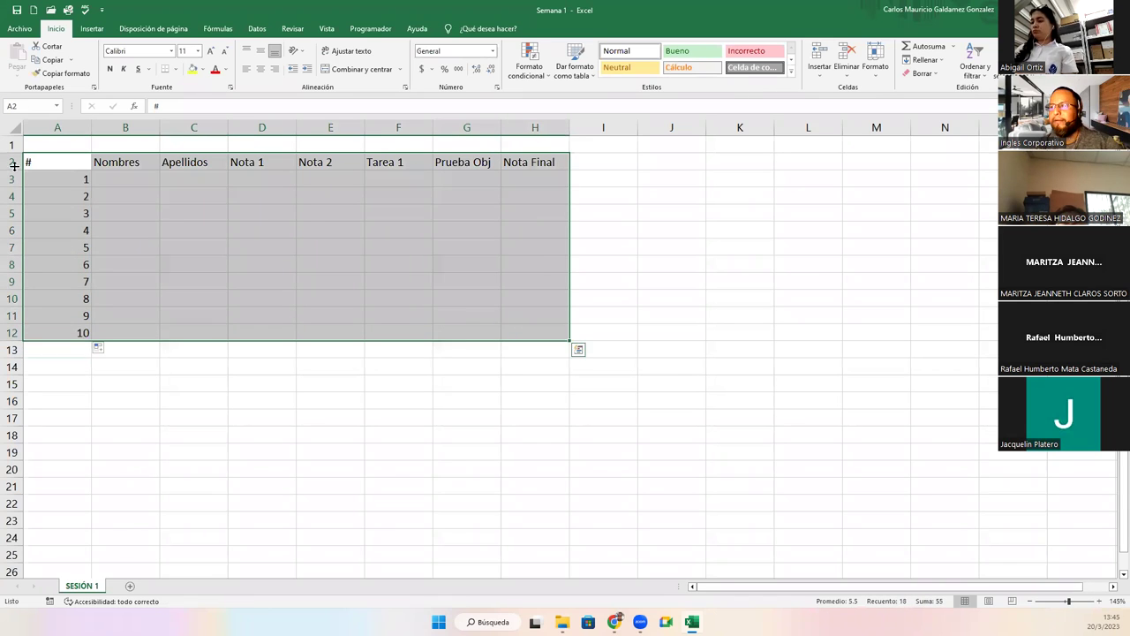
pyautogui.click(176, 69)
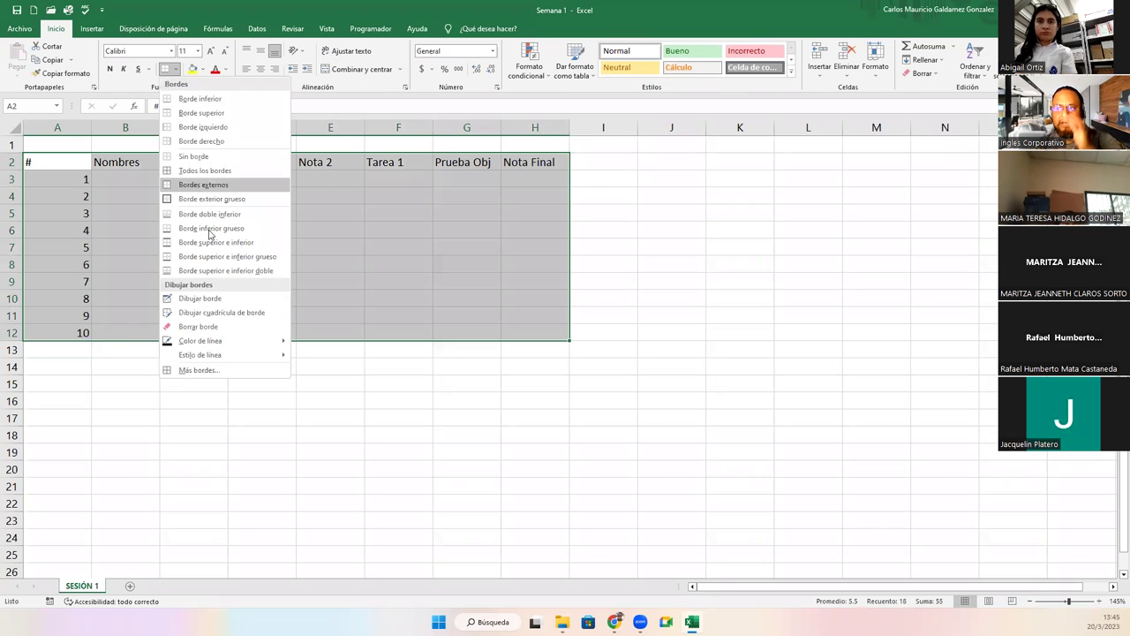
pyautogui.click(204, 170)
pyautogui.click(243, 265)
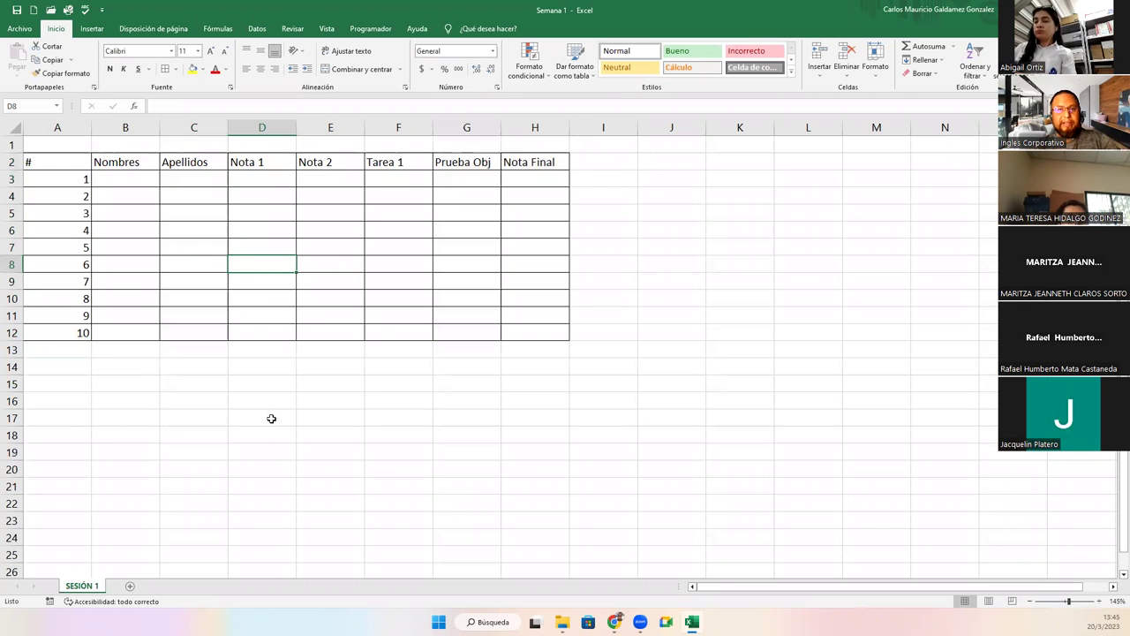
pyautogui.scroll(2, 270, 416)
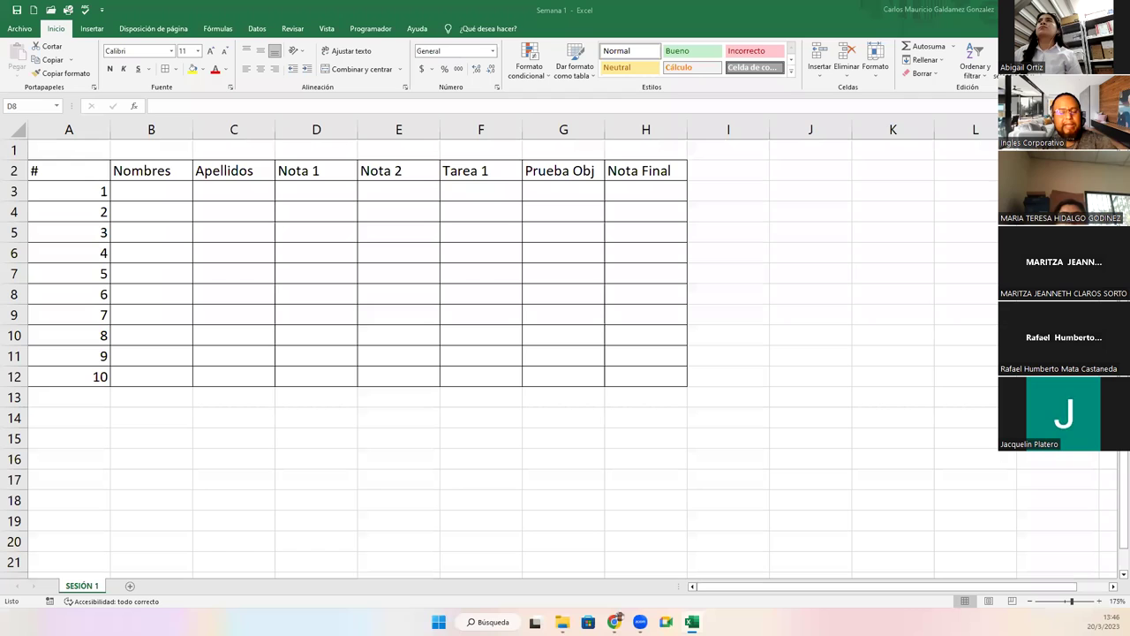
# Type the first five students' first names into B3:B7.
pyautogui.click(318, 291)
pyautogui.click(159, 188)
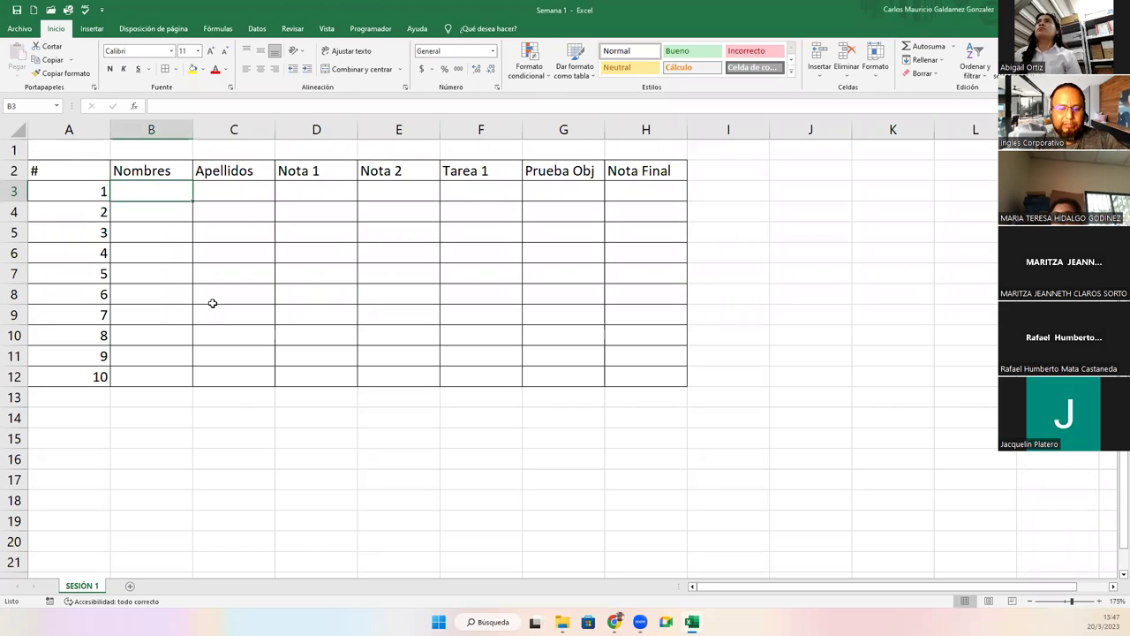
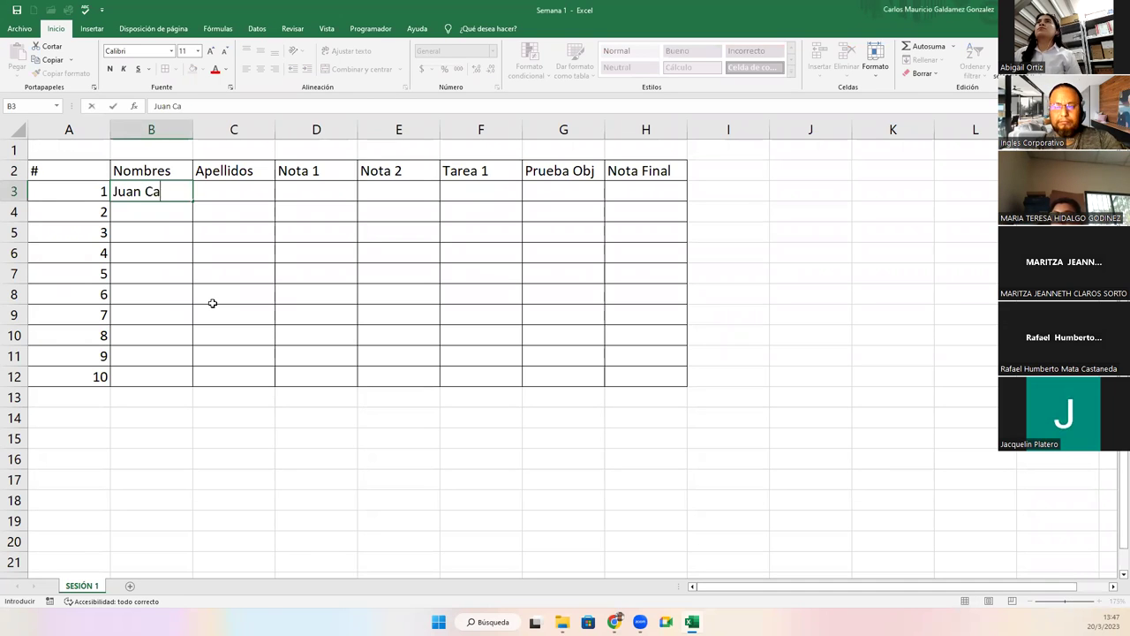
pyautogui.press('Return')
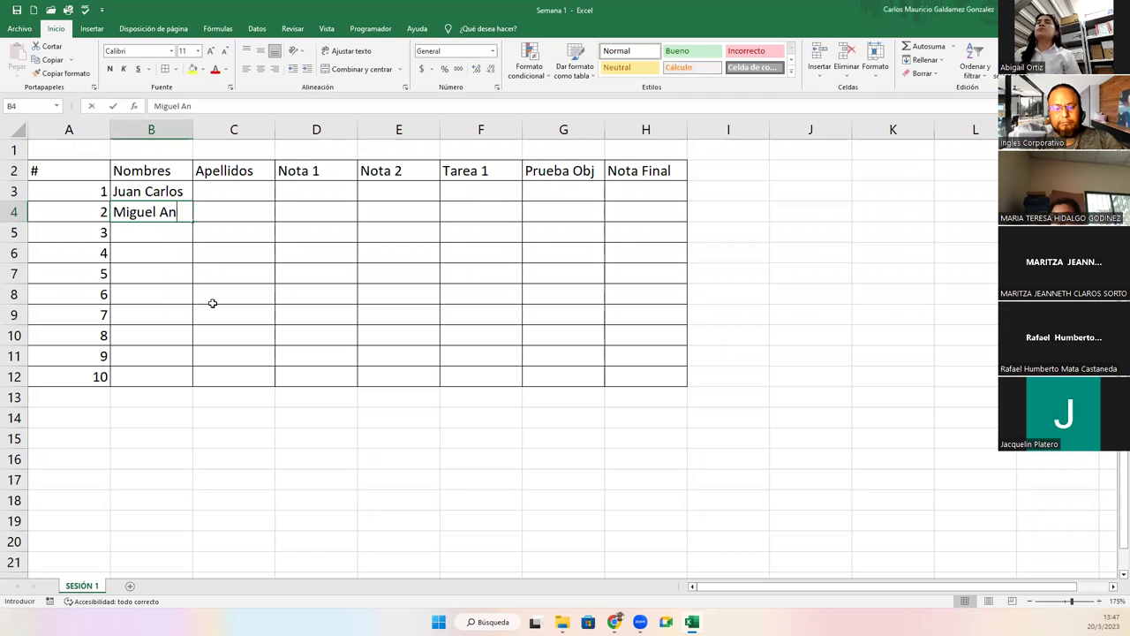
pyautogui.press('Return')
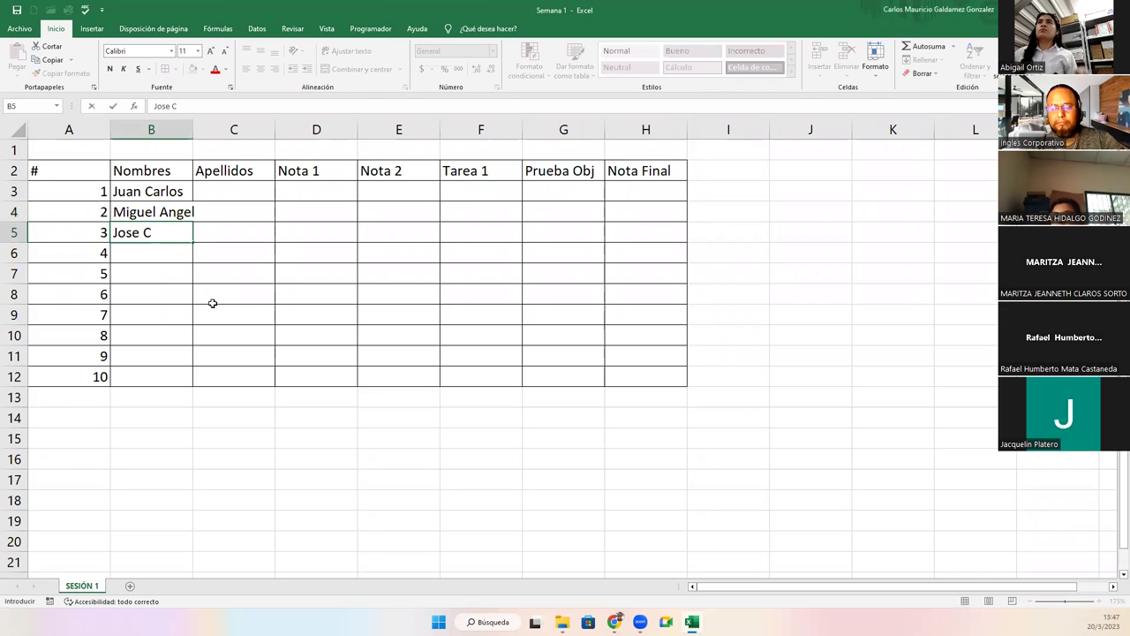
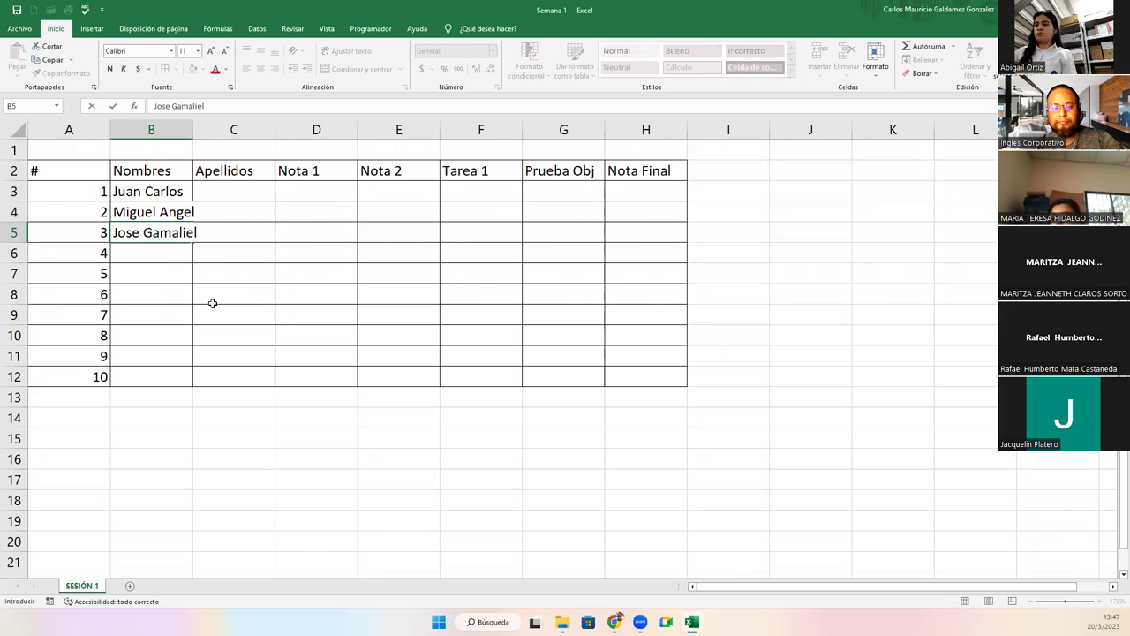
pyautogui.press('Return')
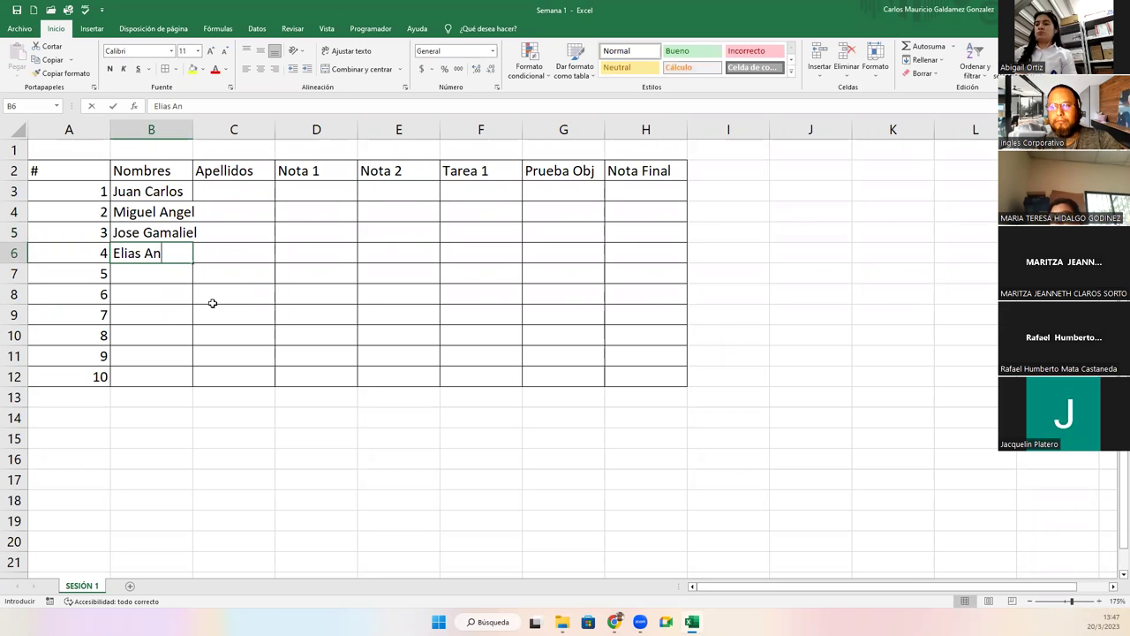
pyautogui.press('Return')
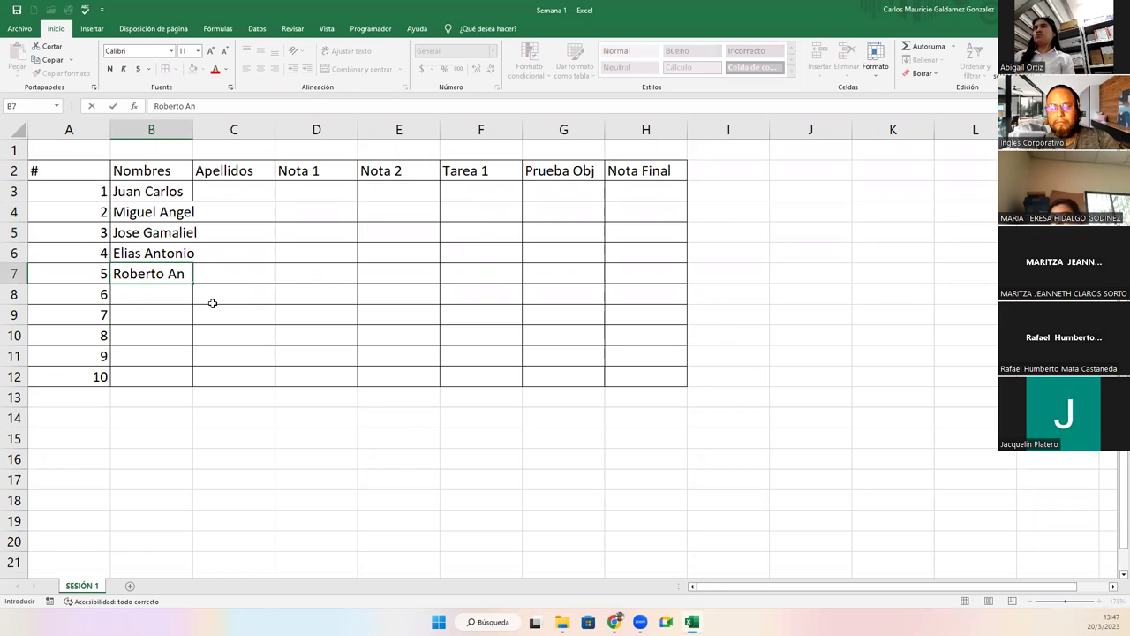
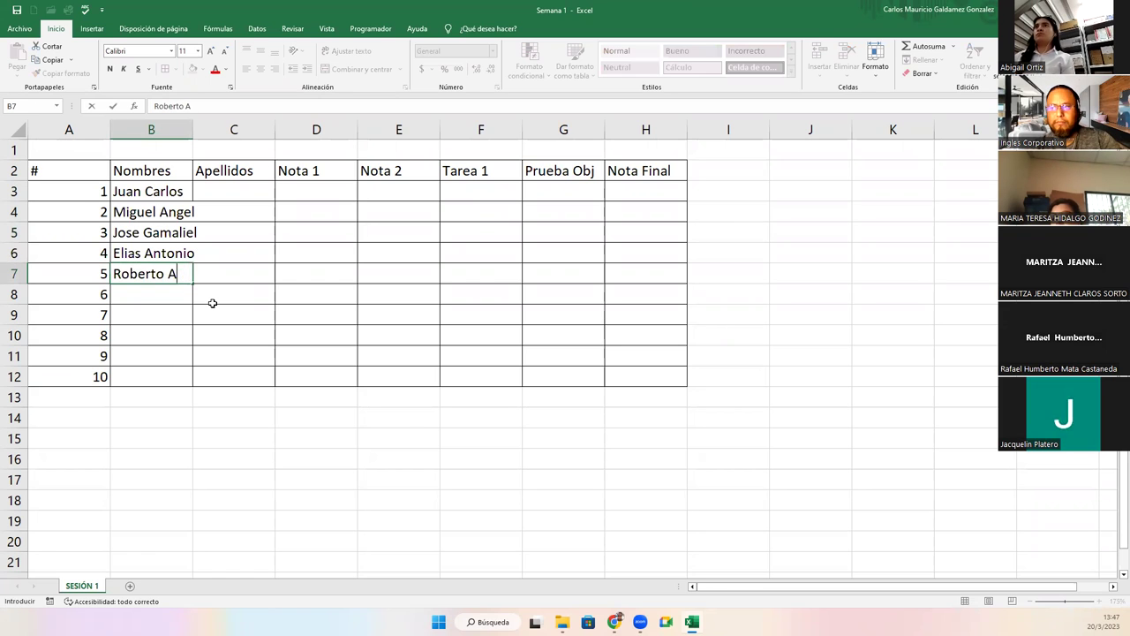
pyautogui.press('Return')
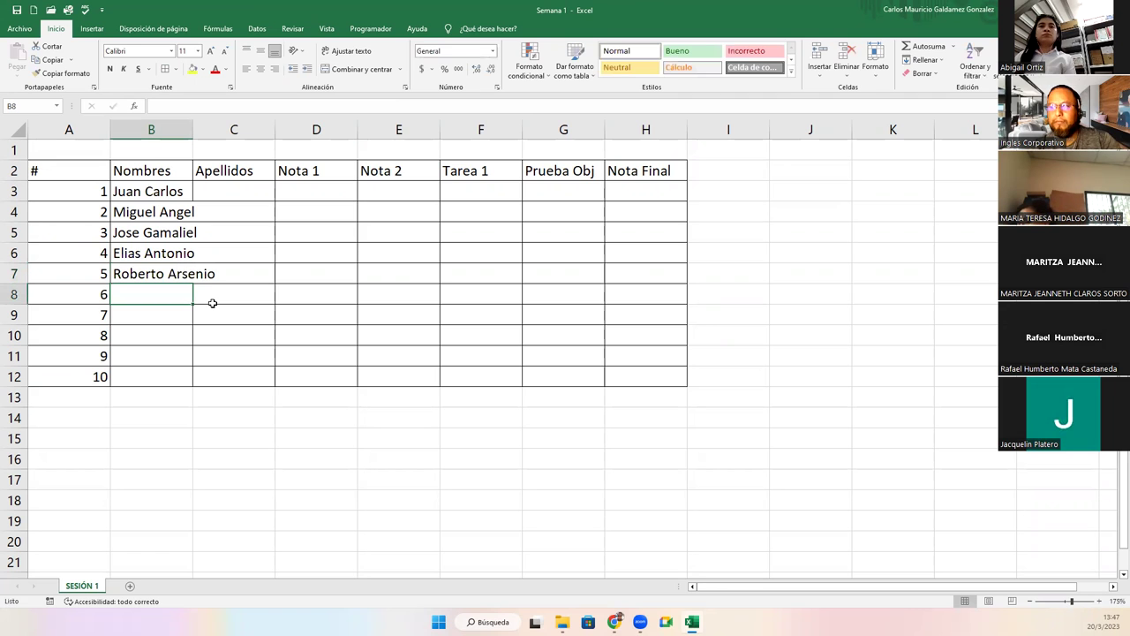
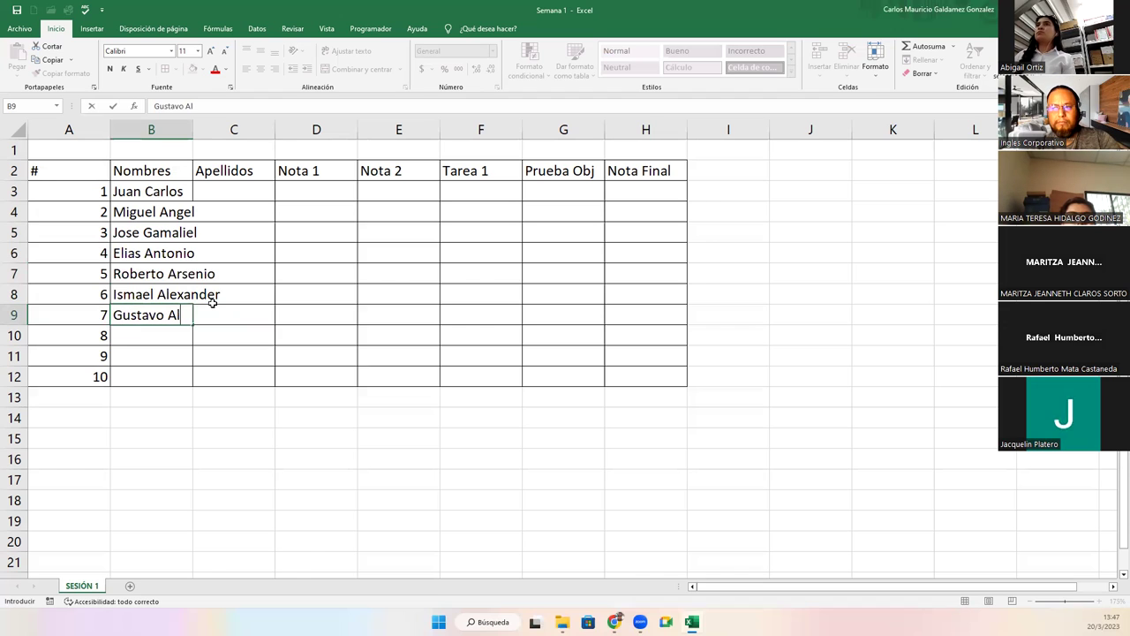
# Type the remaining students' first names down column B to B12.
pyautogui.press('Return')
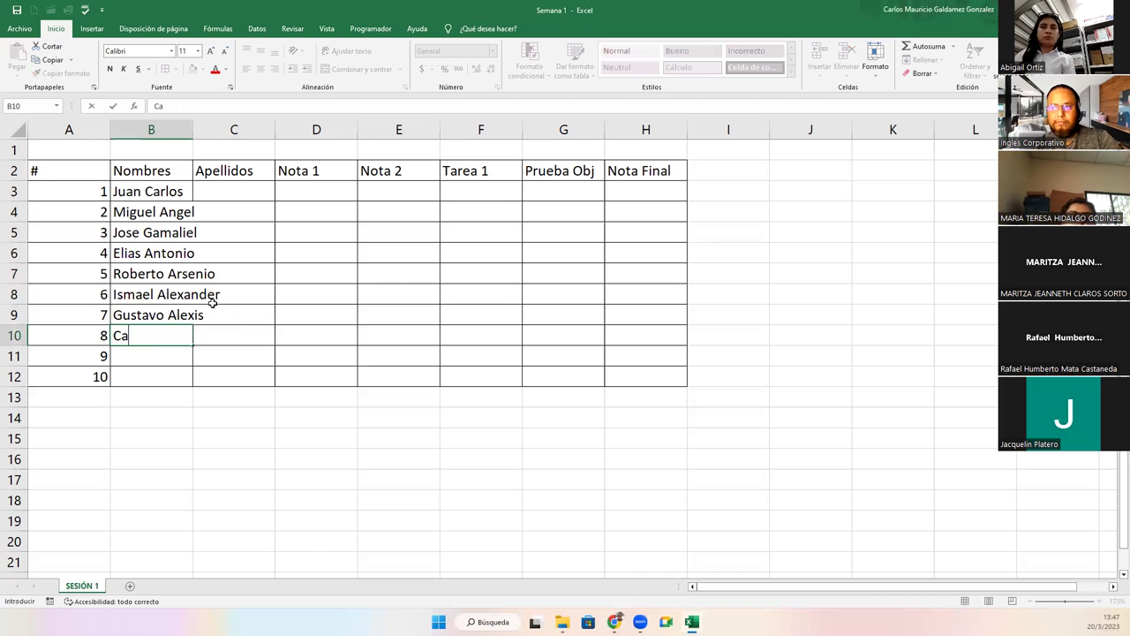
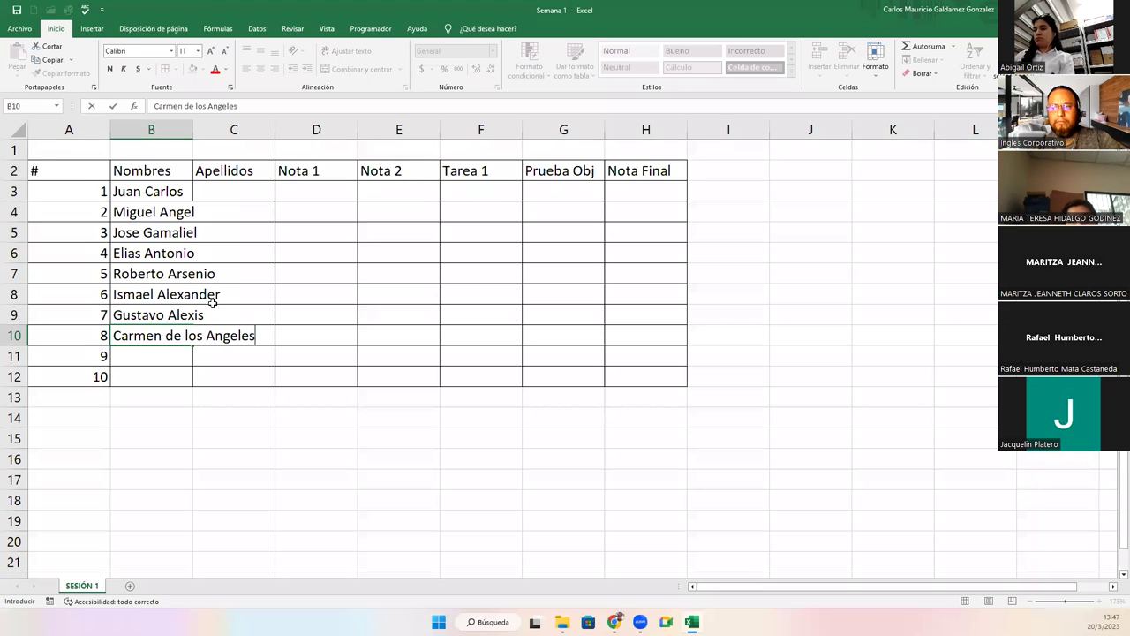
pyautogui.press('Return')
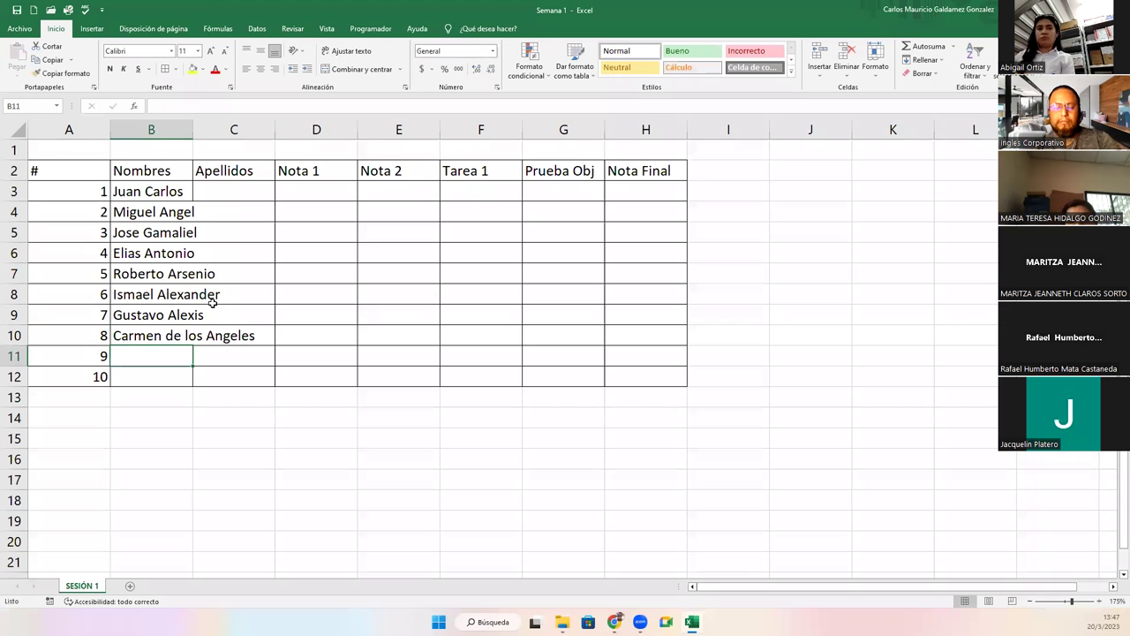
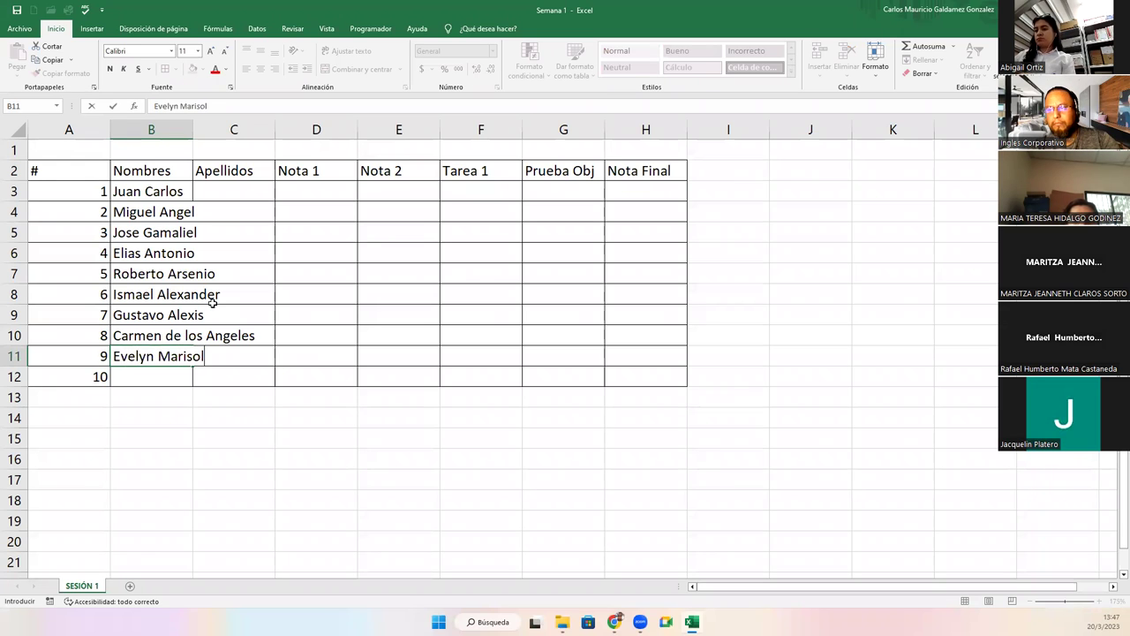
pyautogui.press('Return')
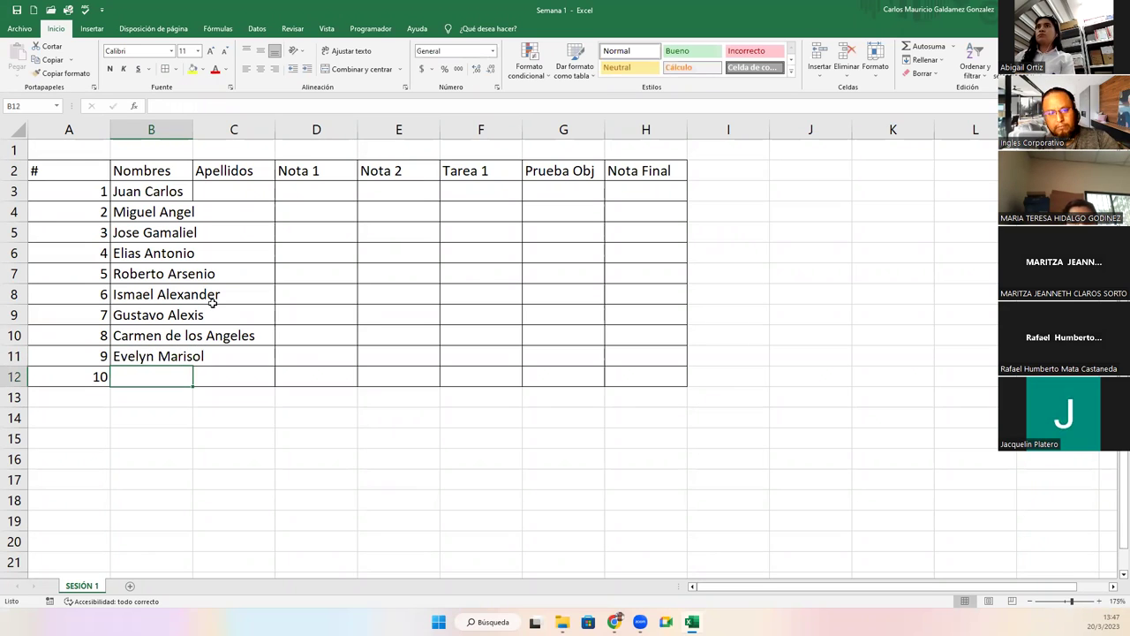
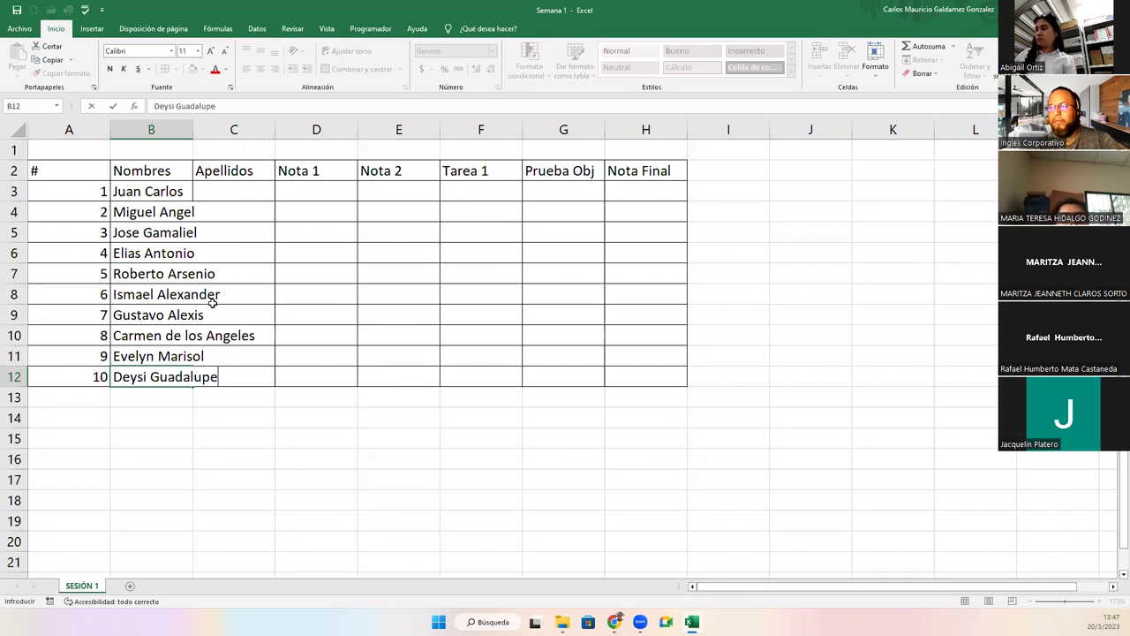
# Autofit columns A and B to their contents.
pyautogui.click(69, 130)
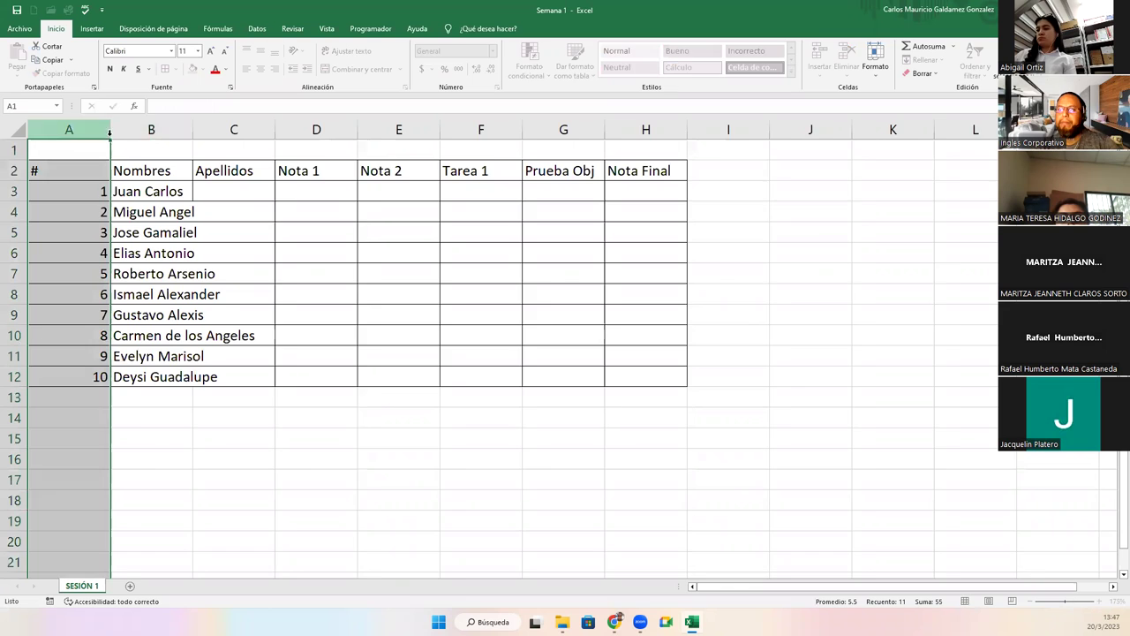
pyautogui.doubleClick(111, 130)
pyautogui.doubleClick(133, 132)
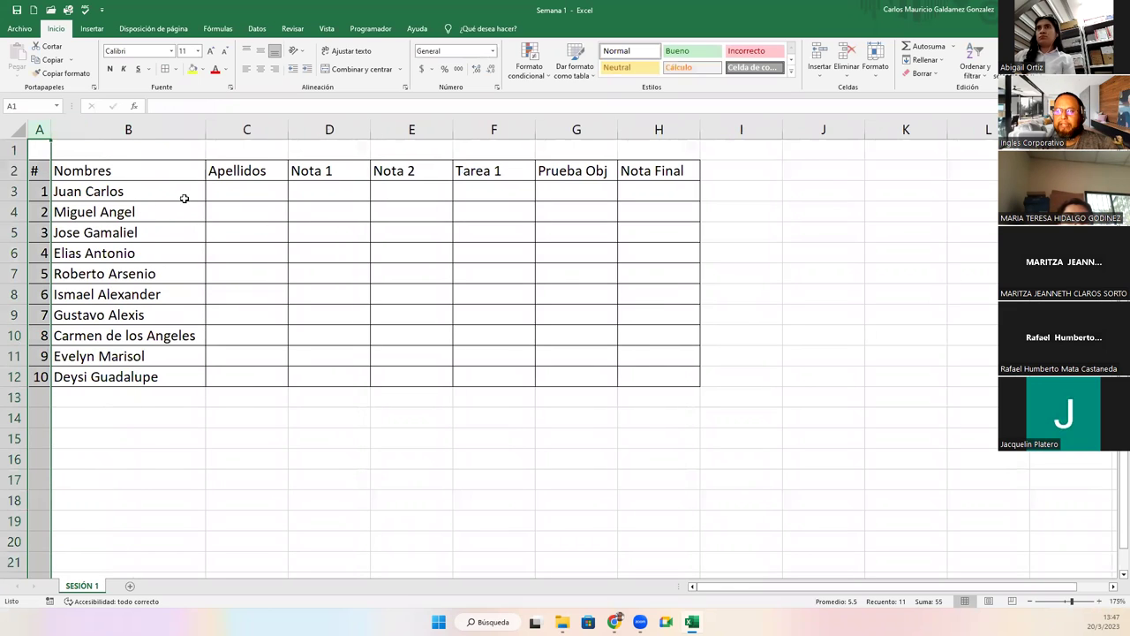
# Type the surnames of students 1–6 into C3:C8.
pyautogui.click(217, 189)
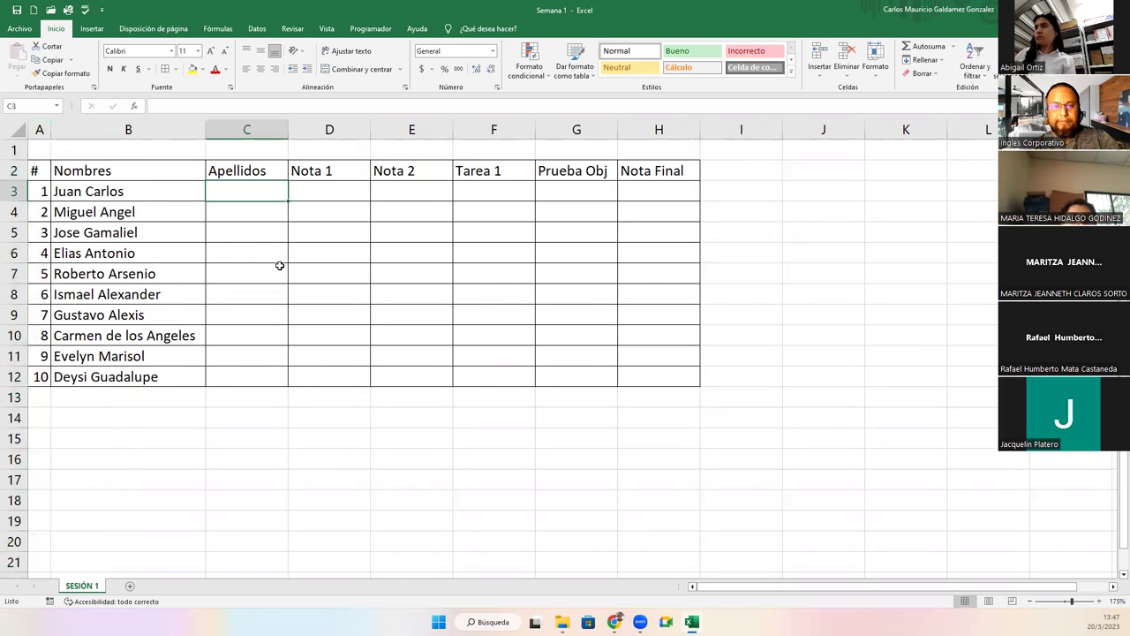
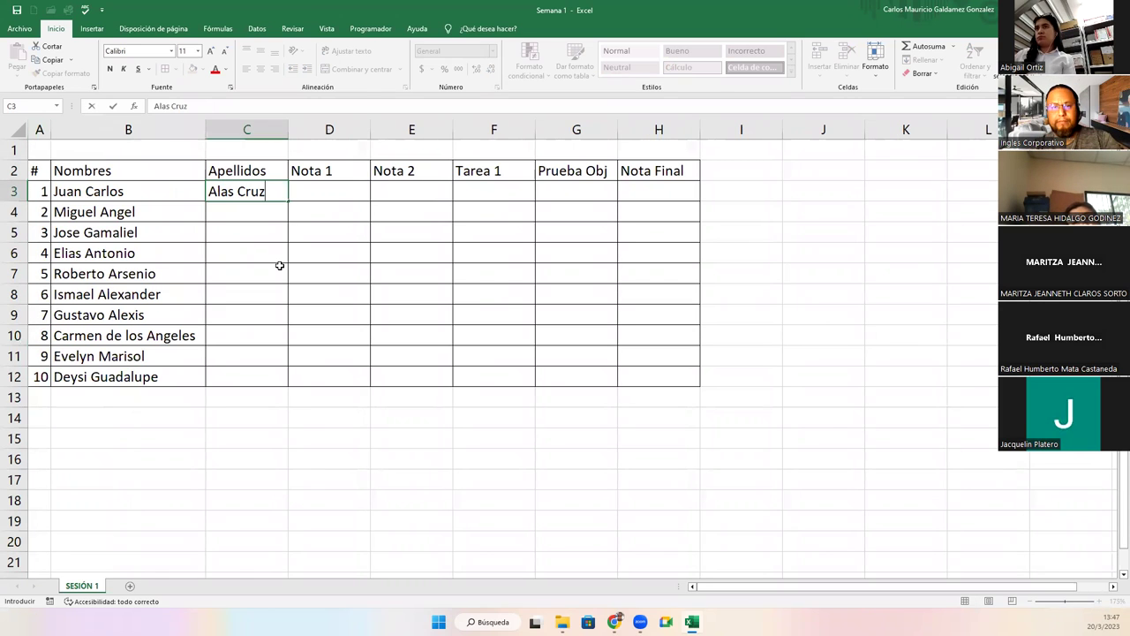
pyautogui.press('Return')
pyautogui.write('A')
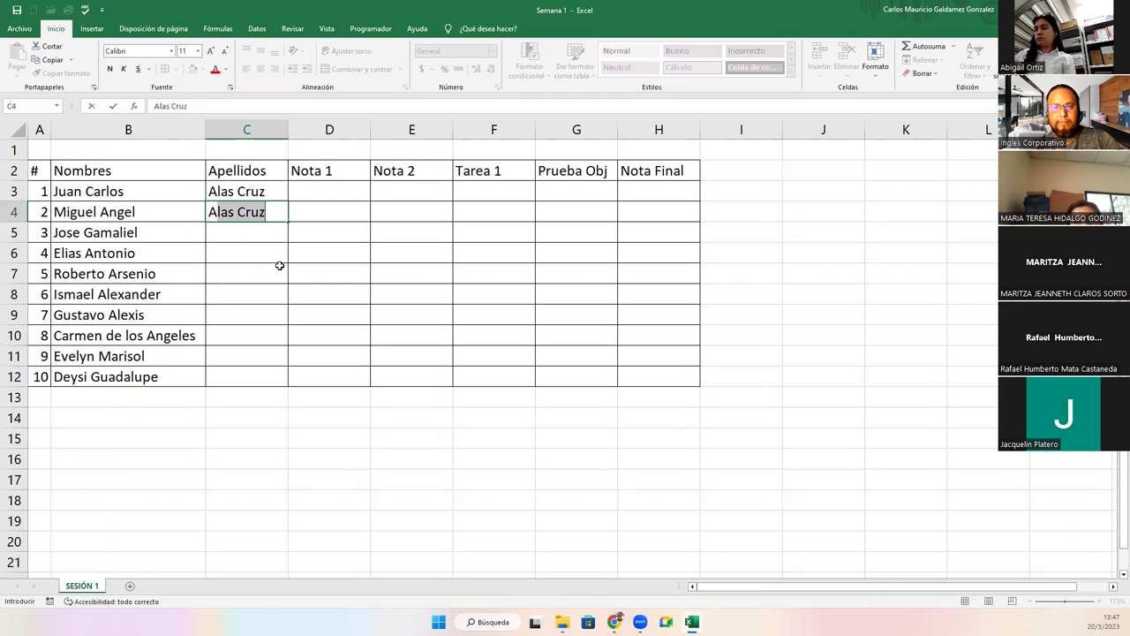
pyautogui.press('BackSpace')
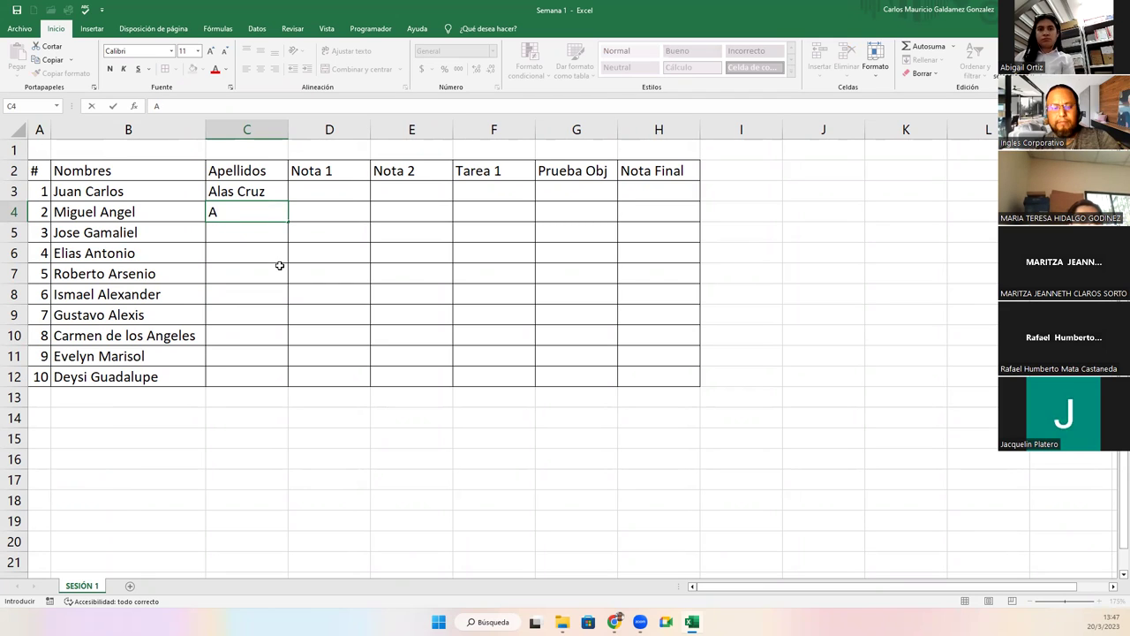
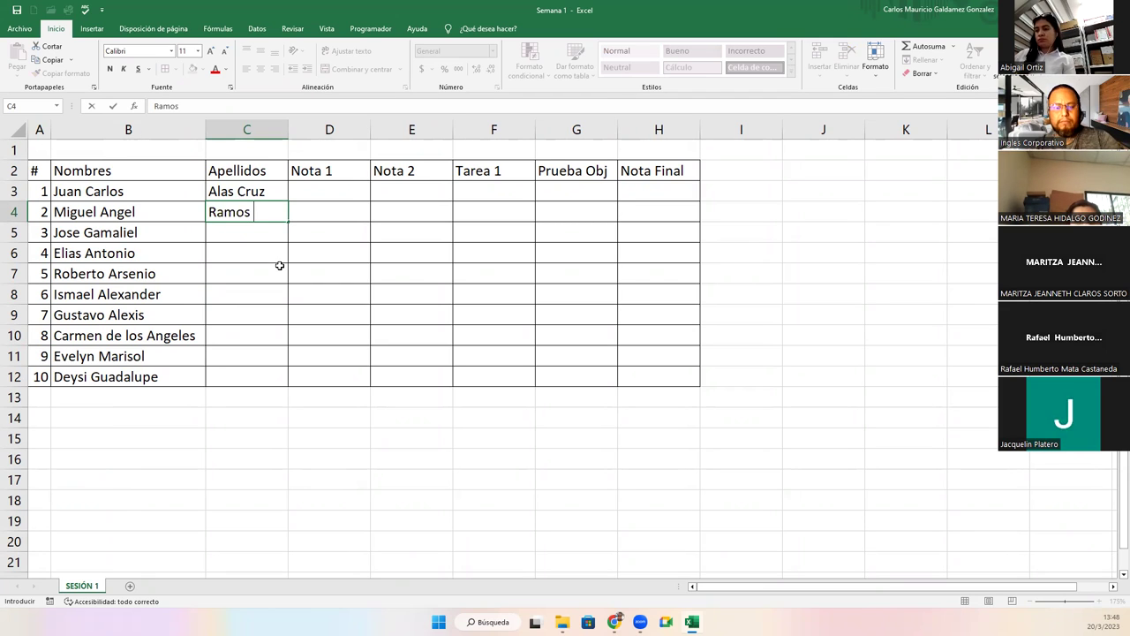
pyautogui.press('Return')
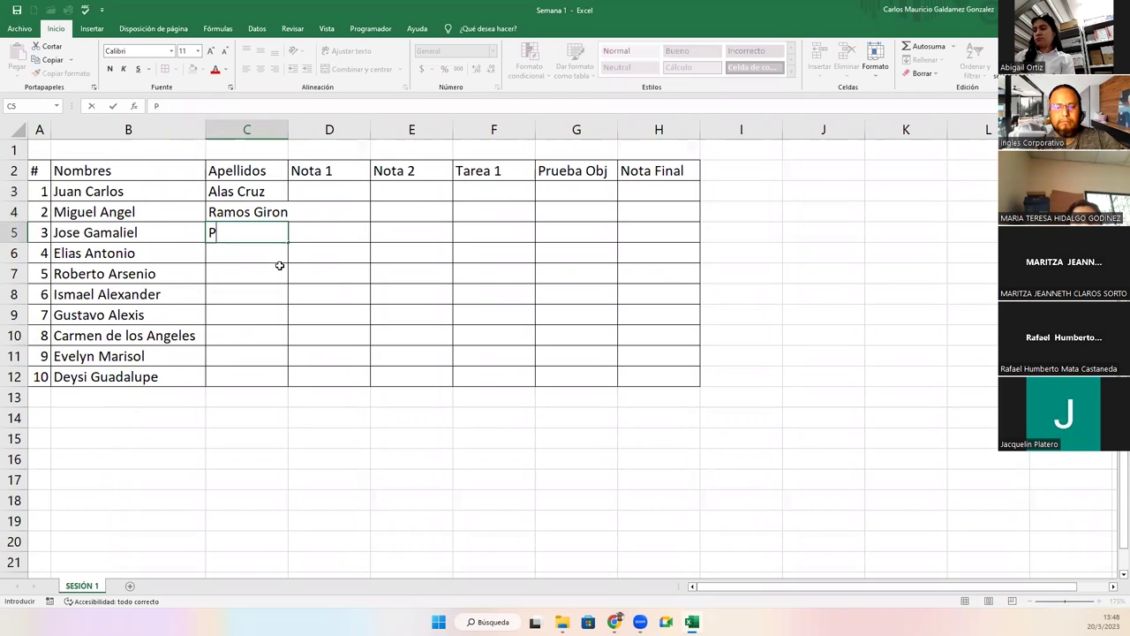
pyautogui.press('Return')
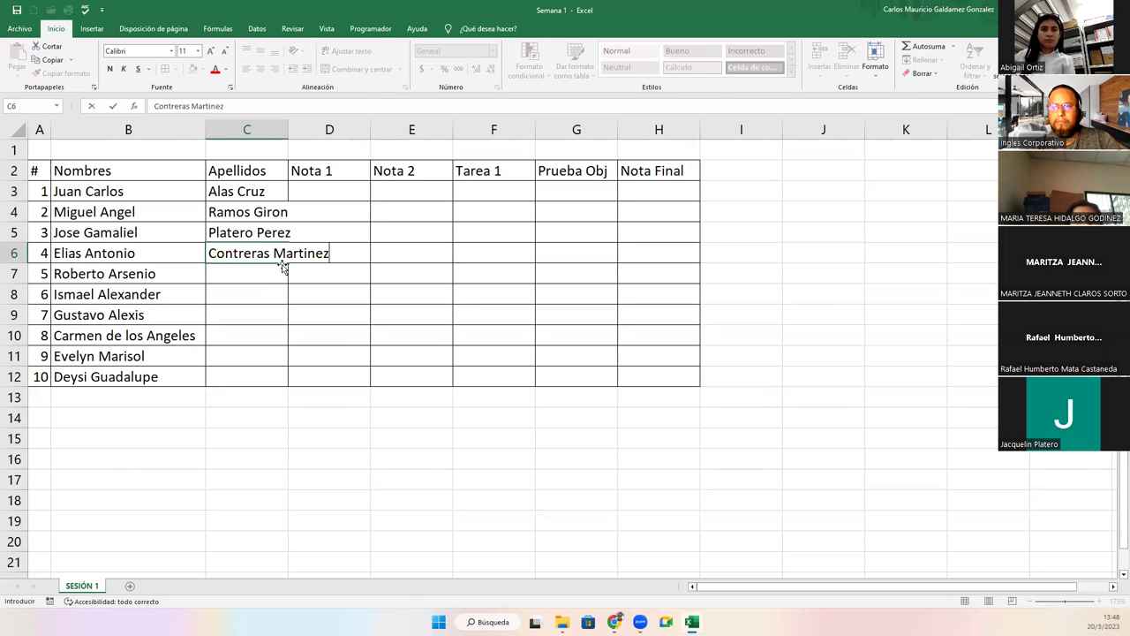
pyautogui.press('Return')
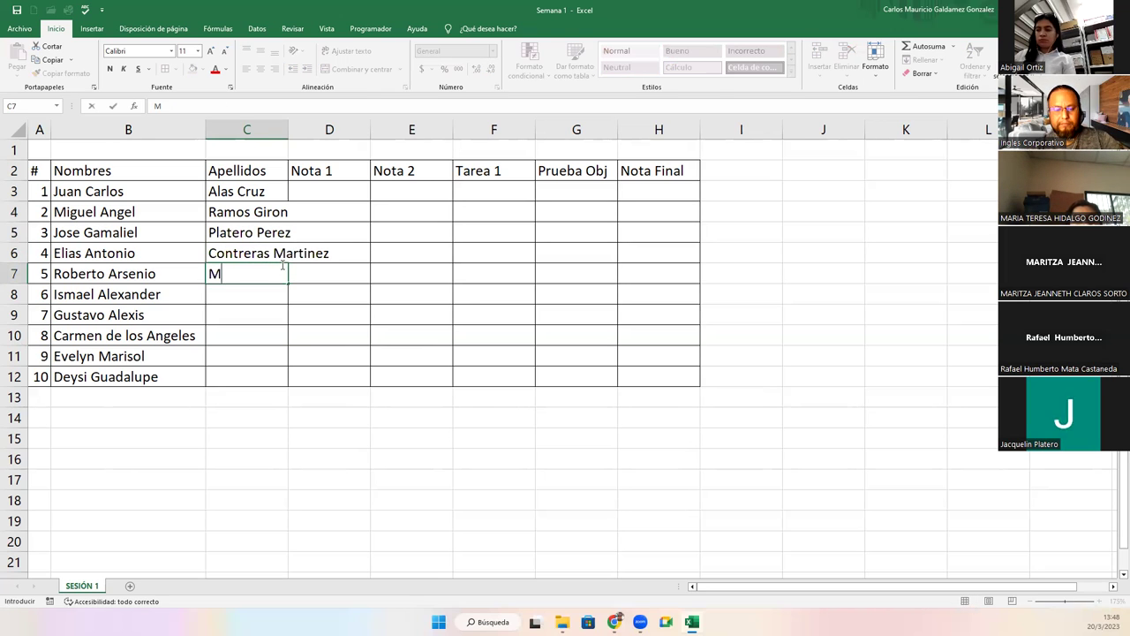
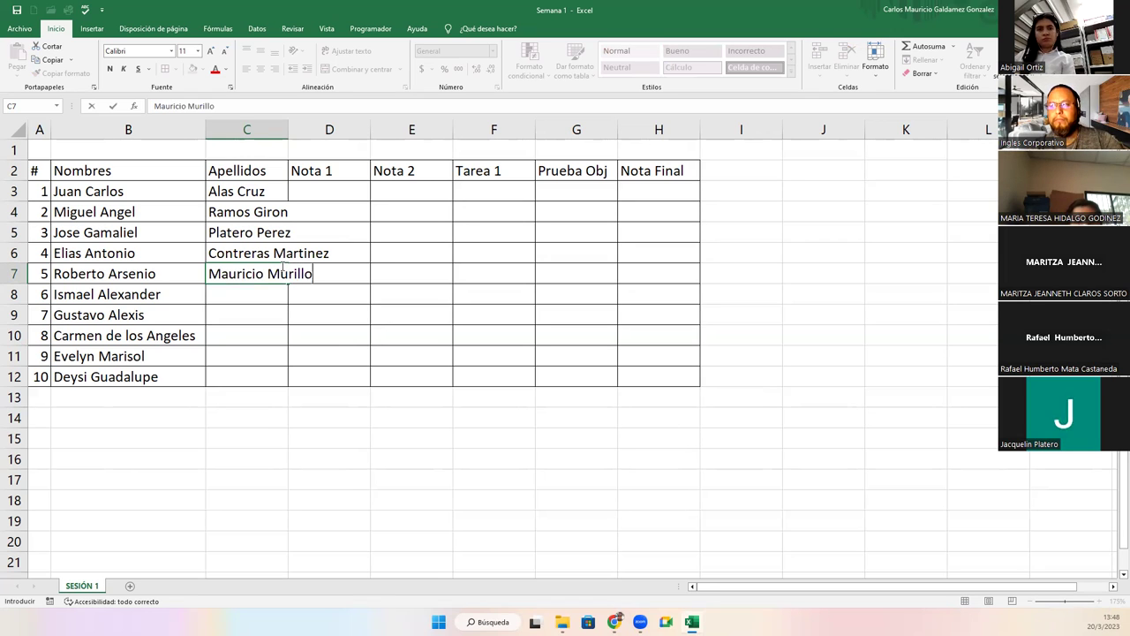
pyautogui.press('Return')
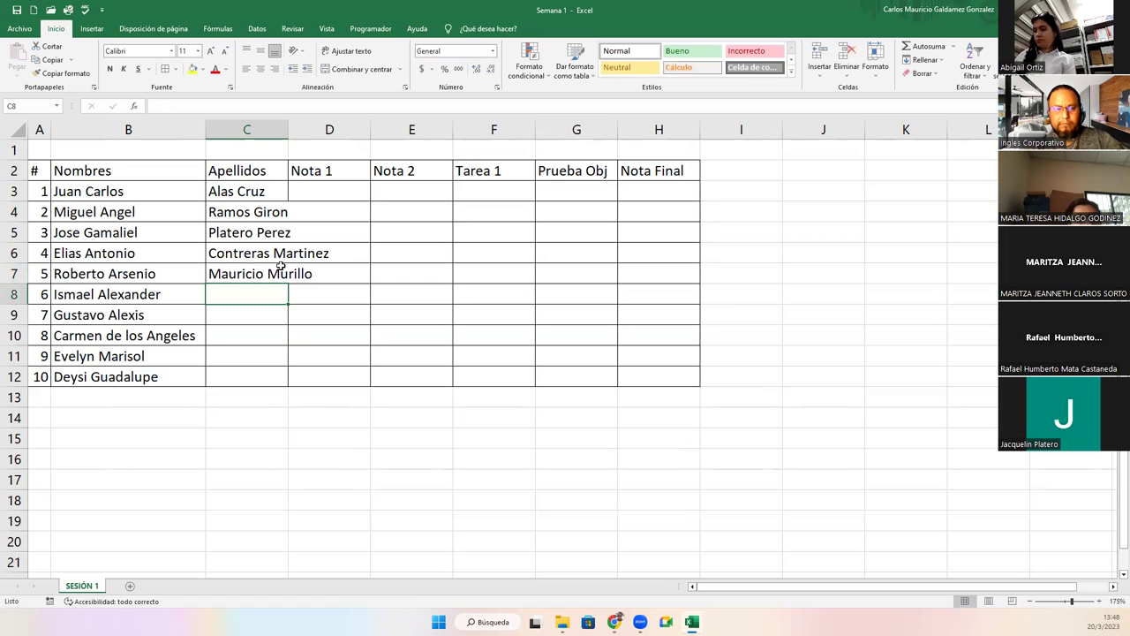
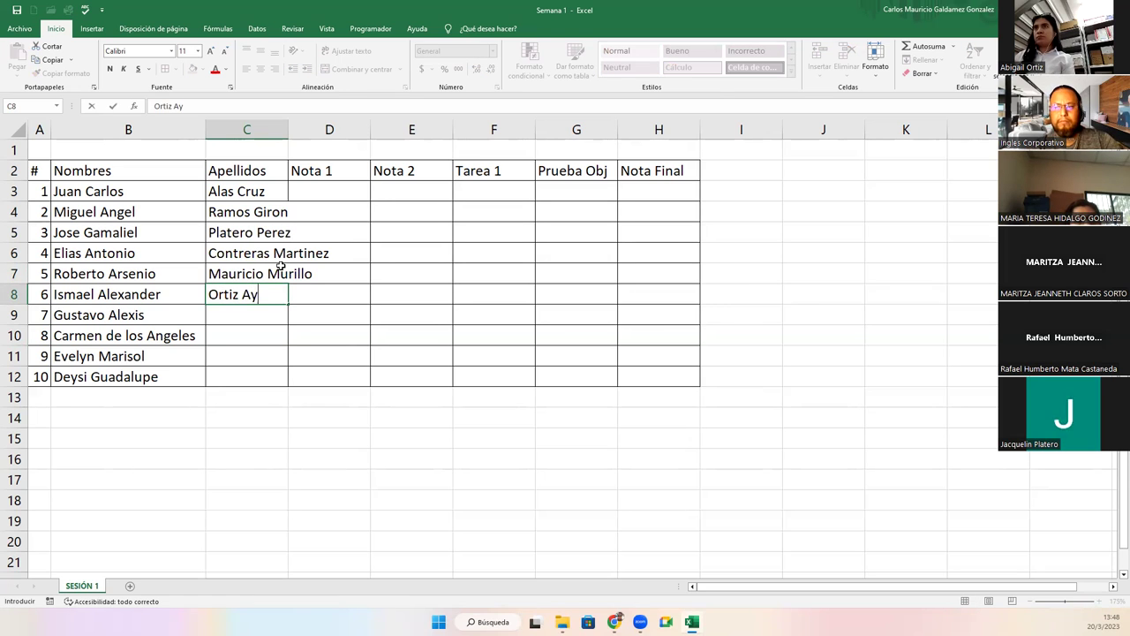
pyautogui.press('Return')
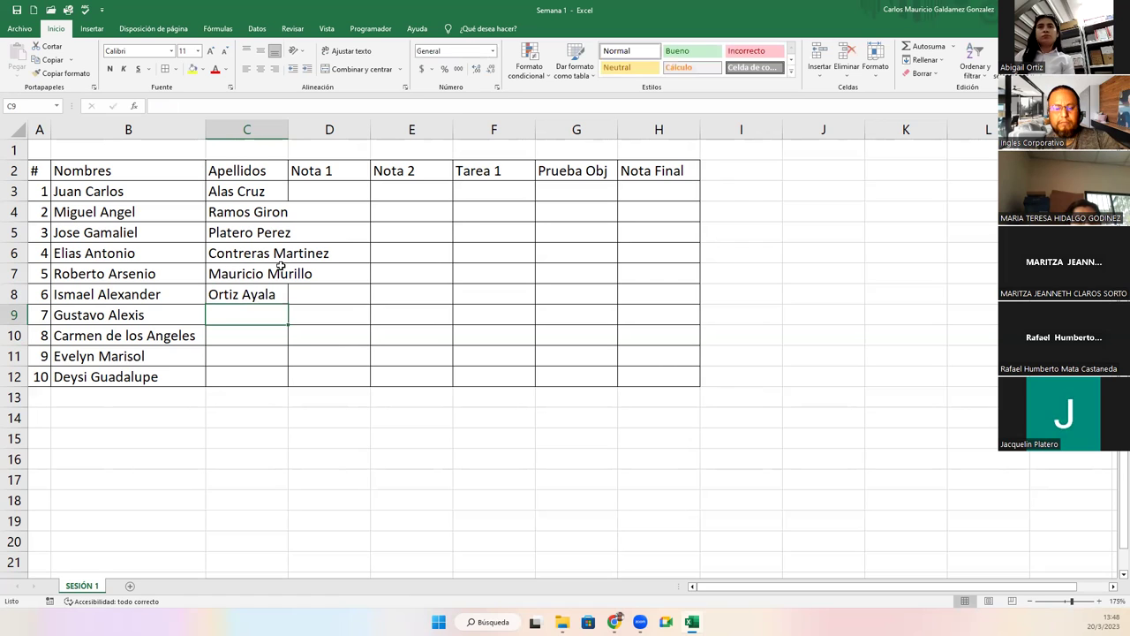
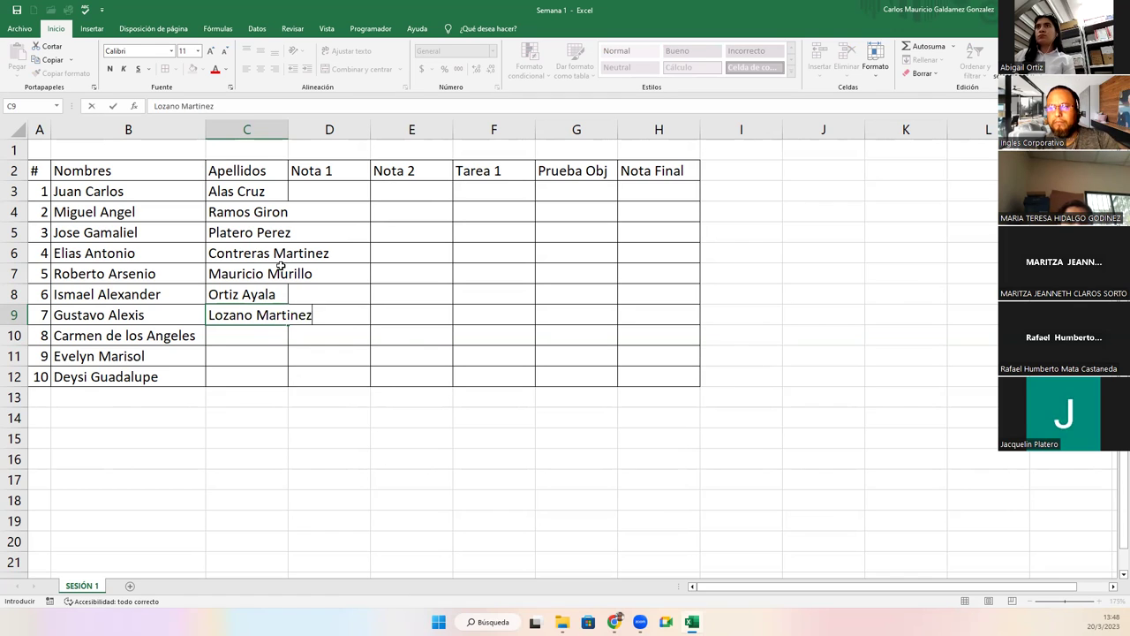
# Type the surnames of students 7–10 into C9:C12.
pyautogui.press('Return')
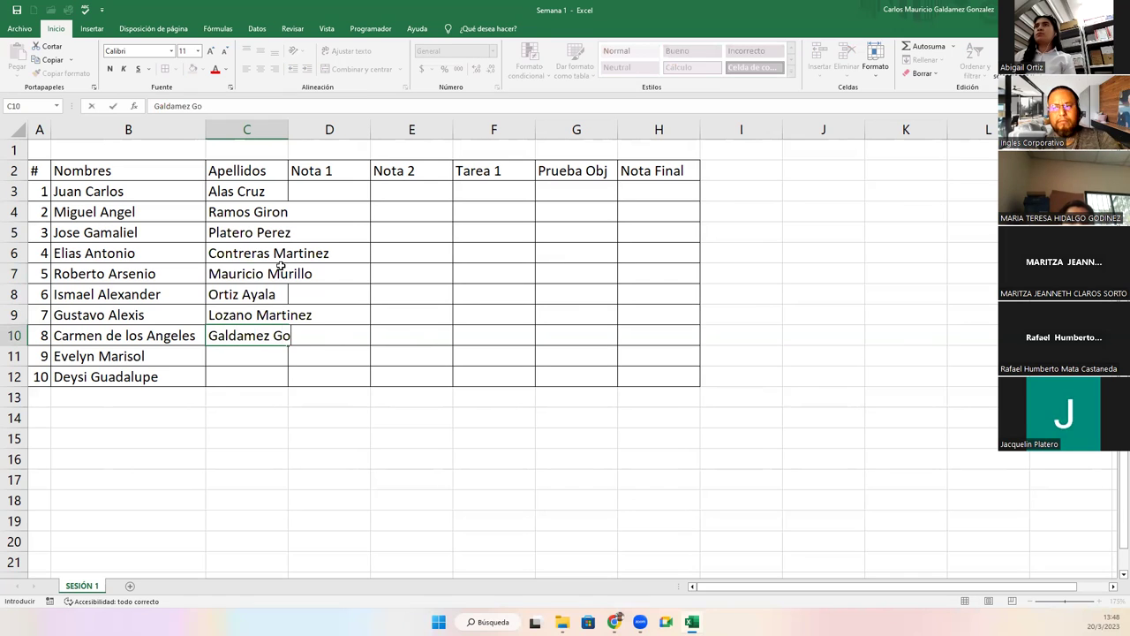
pyautogui.press('Return')
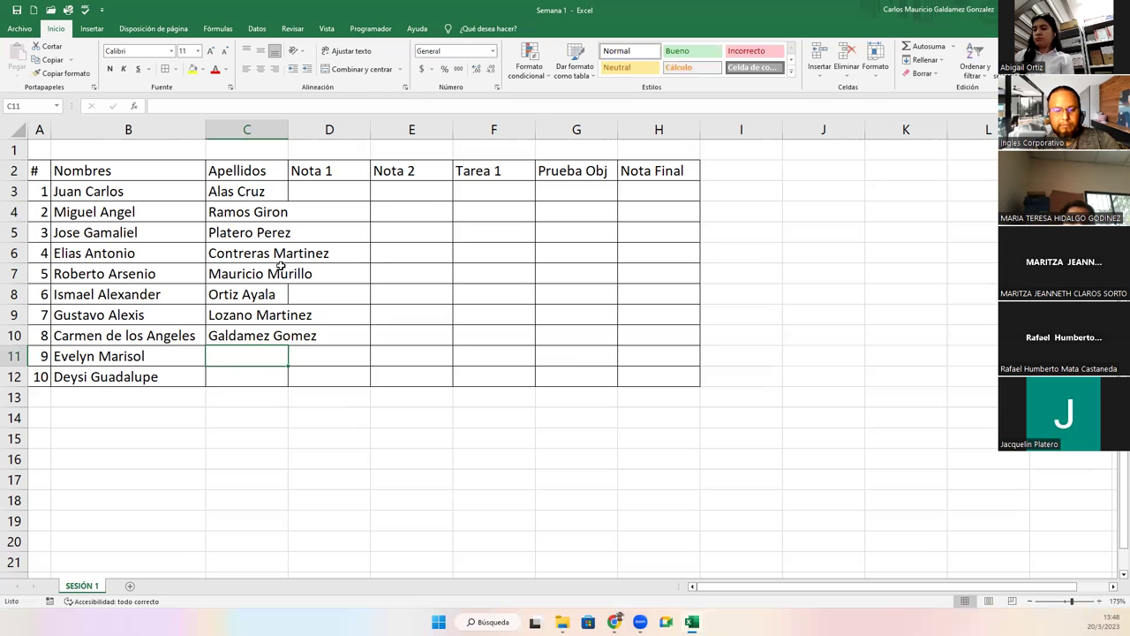
pyautogui.press('Return')
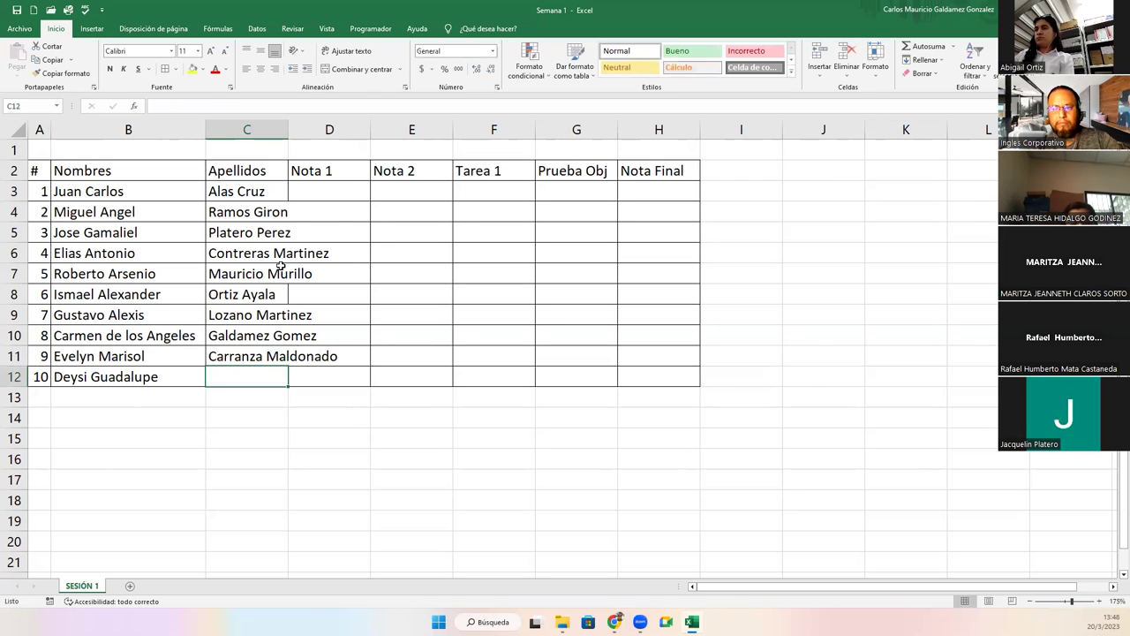
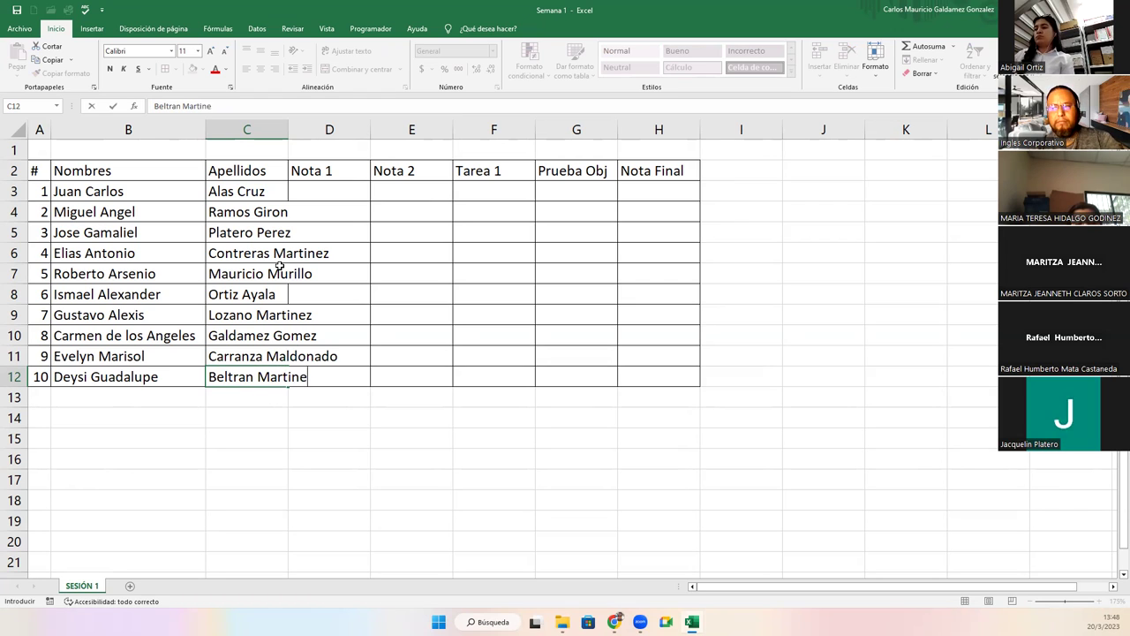
pyautogui.press('Return')
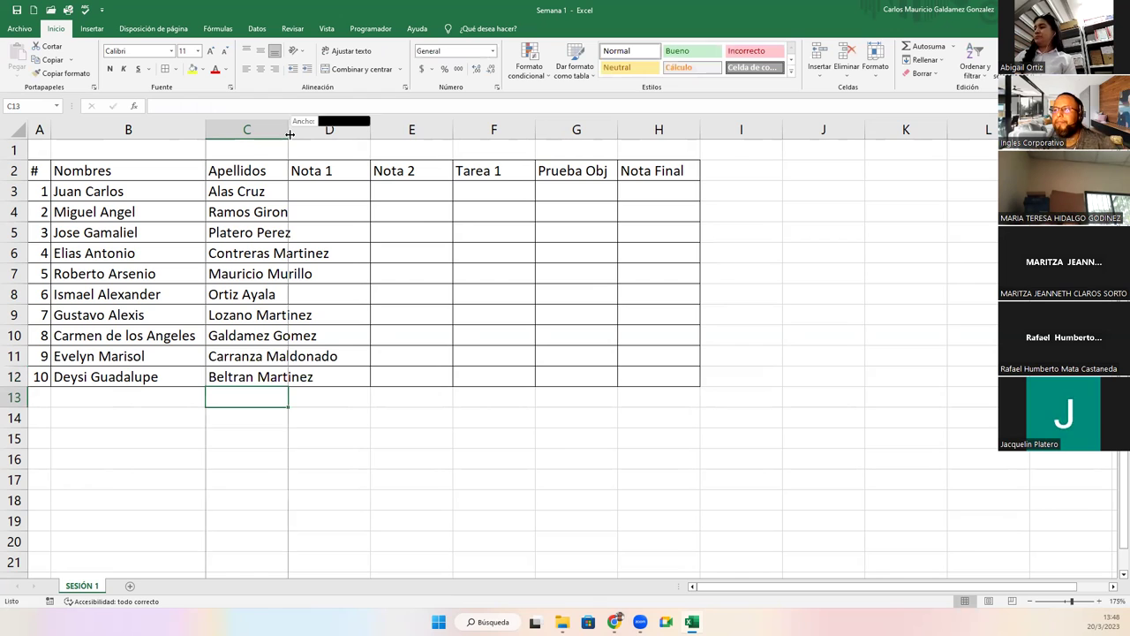
# Autofit the surname column and enter the Nota 1 scores 9, 8, 8.7, 9, 8, 9, 7, 9, 7, 5.6 in D3:D12.
pyautogui.doubleClick(288, 130)
pyautogui.click(382, 196)
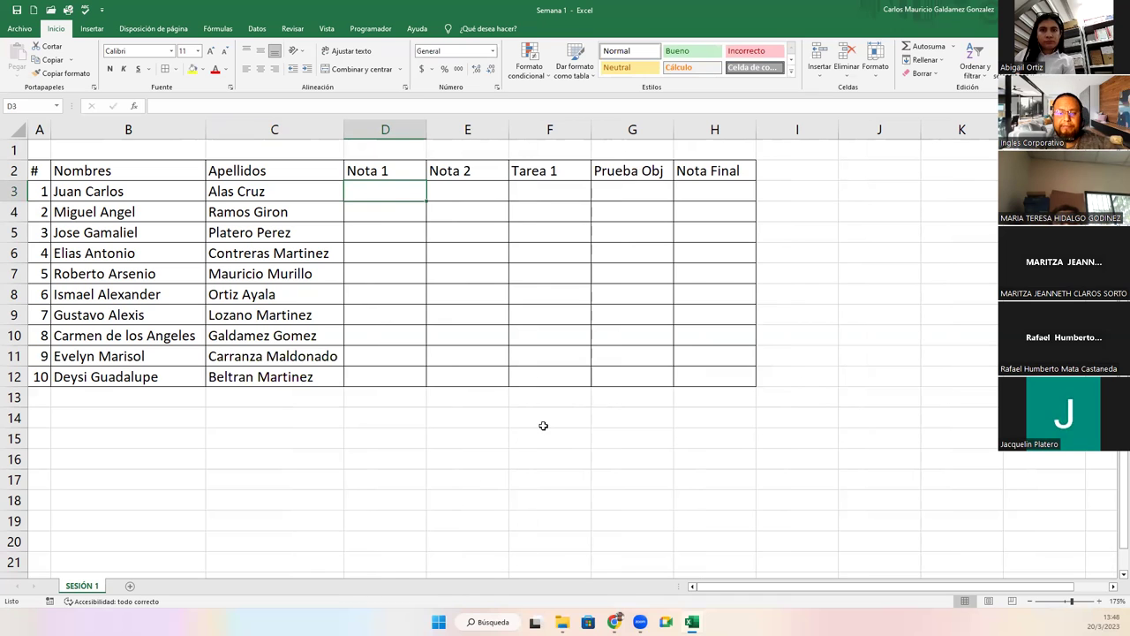
pyautogui.write('9')
pyautogui.press('Return')
pyautogui.write('8')
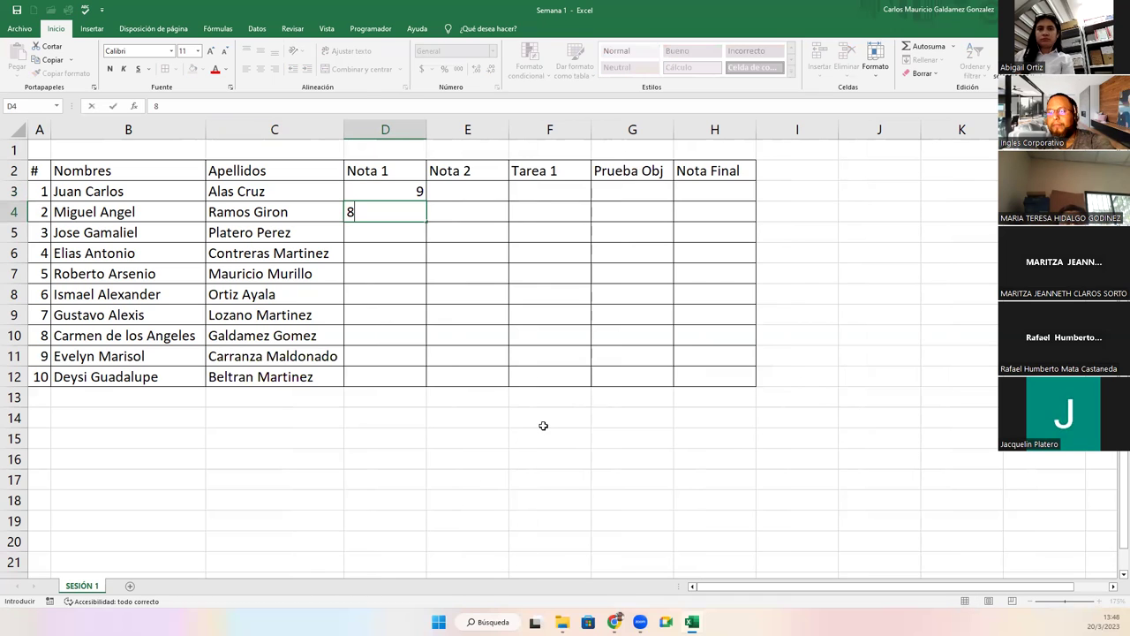
pyautogui.press('Return')
pyautogui.write('8.7')
pyautogui.press('Return')
pyautogui.write('9')
pyautogui.press('Return')
pyautogui.write('8')
pyautogui.press('Return')
pyautogui.write('9')
pyautogui.press('Return')
pyautogui.write('7')
pyautogui.press('Return')
pyautogui.write('9')
pyautogui.press('Return')
pyautogui.write('7')
pyautogui.press('Tab')
pyautogui.write('8')
pyautogui.press('Return')
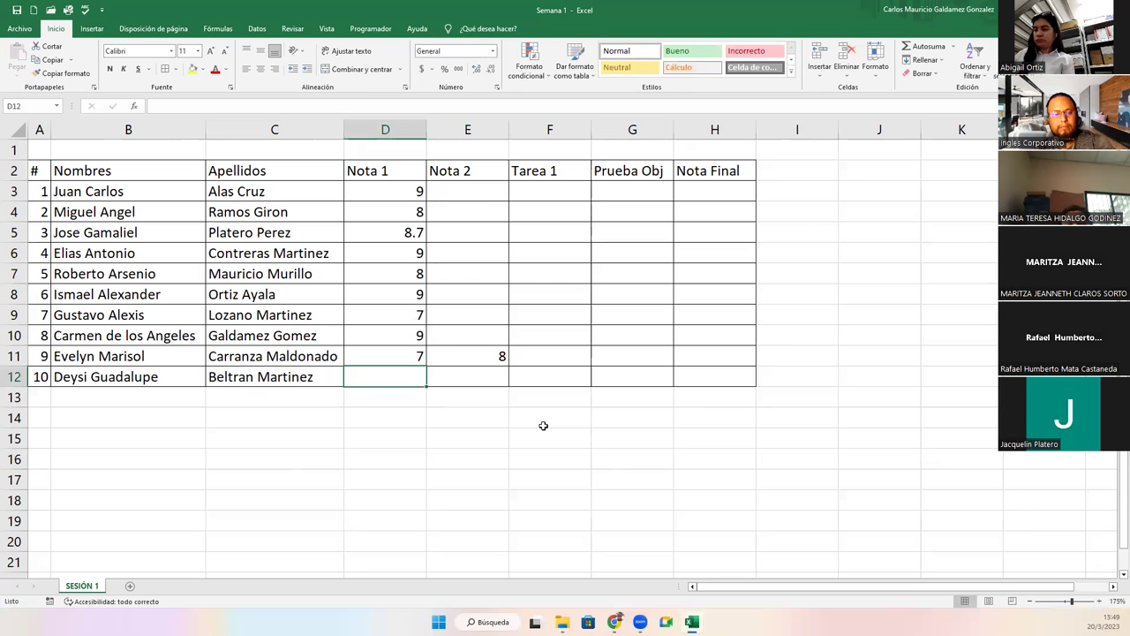
pyautogui.write('5.6')
pyautogui.press('Tab')
# Enter the ten Nota 2 scores down column E3:E12.
pyautogui.press('Up')
pyautogui.press('Up')
pyautogui.press('Up')
pyautogui.press('Up')
pyautogui.press('Up')
pyautogui.press('Up')
pyautogui.press('Up')
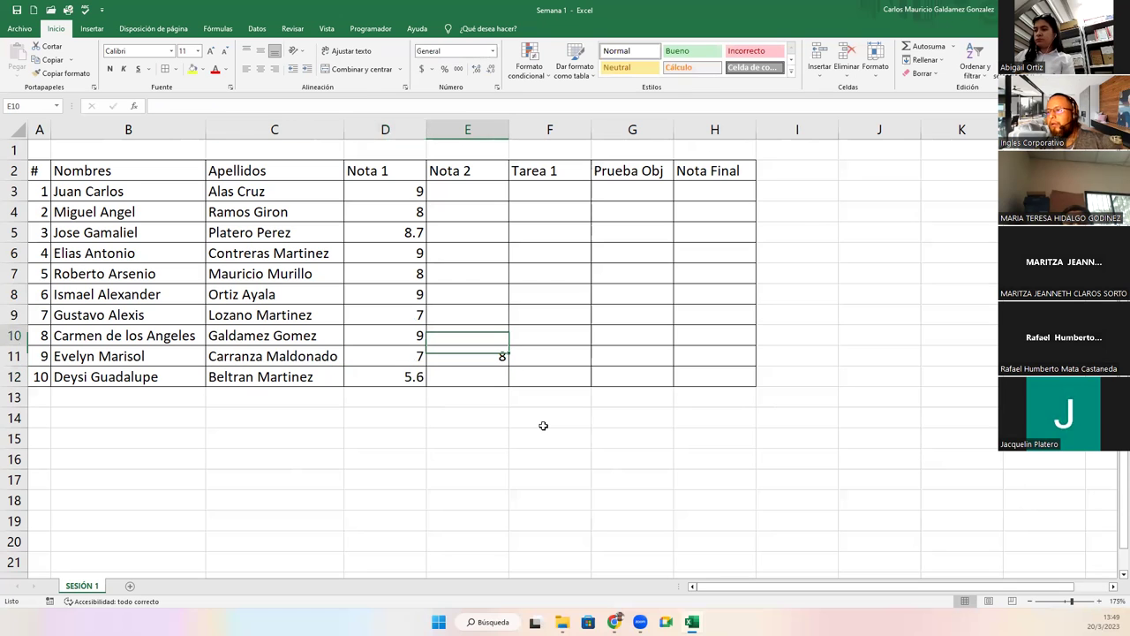
pyautogui.press('Up')
pyautogui.press('Up')
pyautogui.write('8')
pyautogui.press('Return')
pyautogui.write('8')
pyautogui.press('Return')
pyautogui.write('9')
pyautogui.press('Return')
pyautogui.write('8')
pyautogui.press('Return')
pyautogui.write('9')
pyautogui.press('Return')
pyautogui.write('7')
pyautogui.press('Return')
pyautogui.write('8')
pyautogui.press('Return')
pyautogui.write('9')
pyautogui.press('Return')
pyautogui.write('8')
pyautogui.press('Return')
pyautogui.write('8')
pyautogui.press('Right')
pyautogui.press('Up')
pyautogui.press('Up')
pyautogui.press('Up')
pyautogui.press('Up')
pyautogui.press('Up')
pyautogui.press('Up')
pyautogui.press('Up')
pyautogui.press('Up')
pyautogui.press('Up')
pyautogui.write('10')
# Fill the Tarea 1 column F3:F12, mostly 10s plus a 9 and a 9.5.
pyautogui.press('Return')
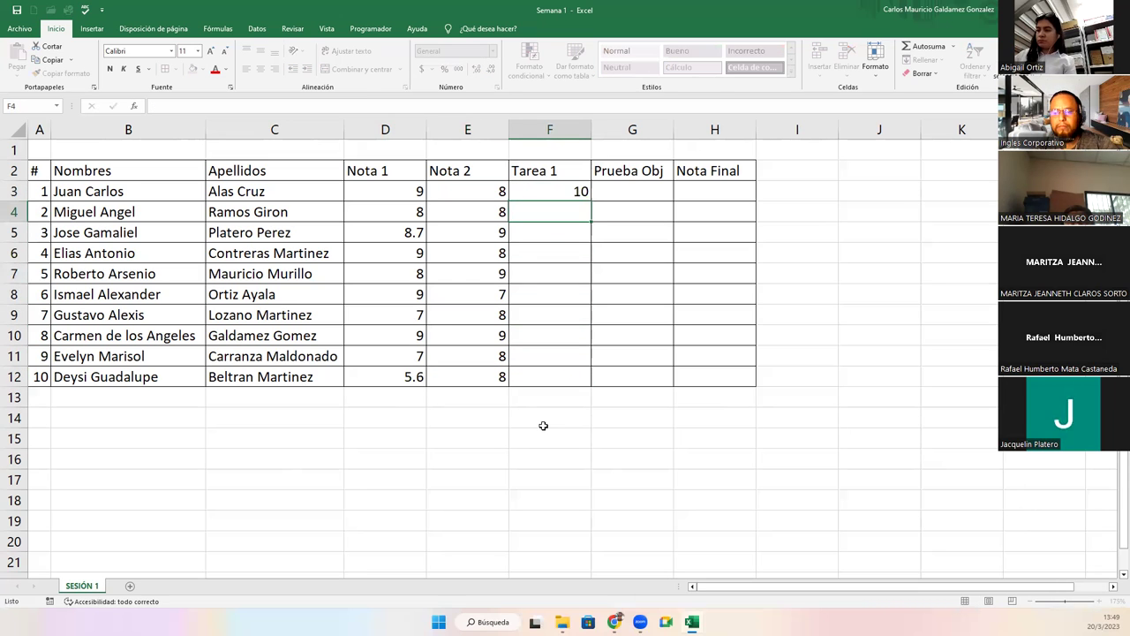
pyautogui.write('10')
pyautogui.press('Return')
pyautogui.write('10')
pyautogui.press('Return')
pyautogui.write('10')
pyautogui.press('Return')
pyautogui.write('10')
pyautogui.press('Return')
pyautogui.write('9')
pyautogui.press('Return')
pyautogui.write('10')
pyautogui.press('Return')
pyautogui.write('10')
pyautogui.press('Return')
pyautogui.write('1')
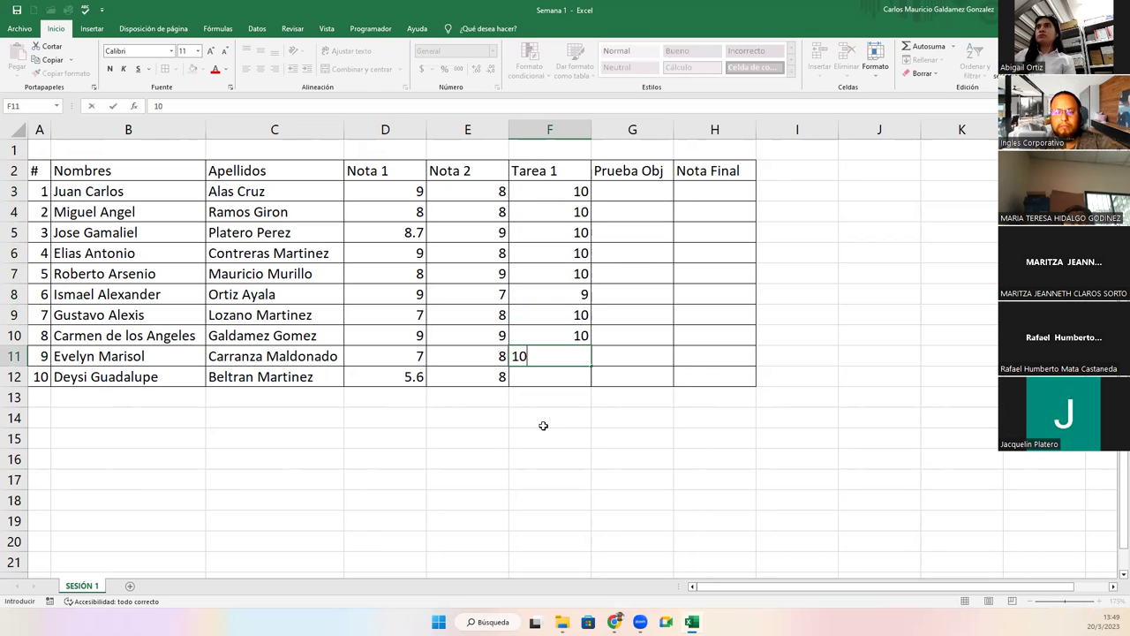
pyautogui.press('Return')
pyautogui.write('9.')
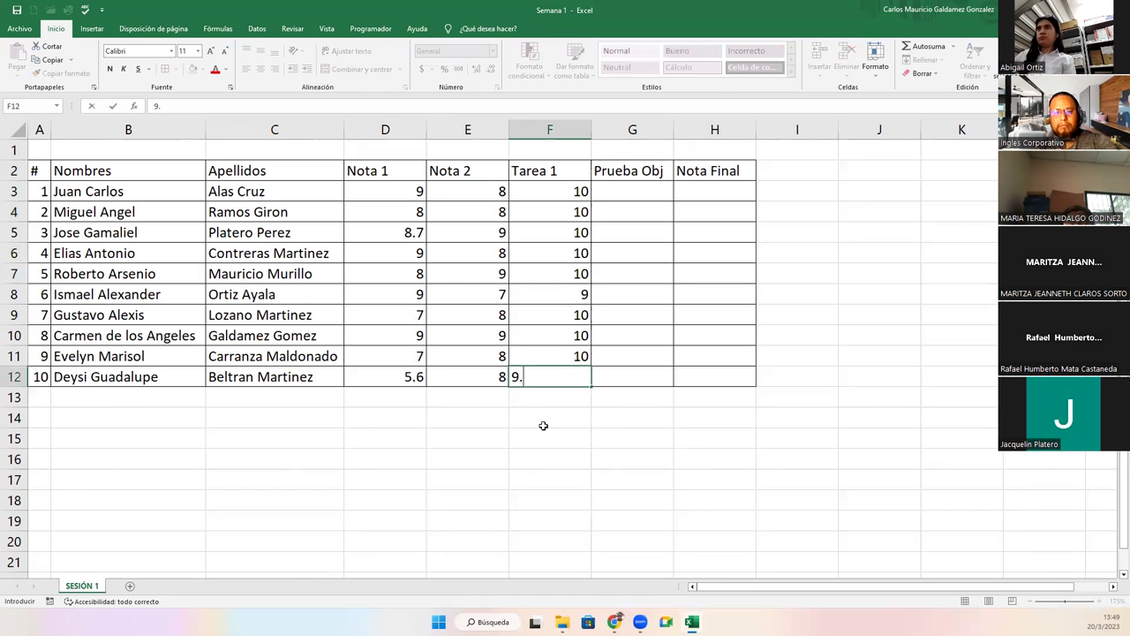
pyautogui.write('5')
pyautogui.press('Tab')
# Enter Prueba Obj scores 8, 8, 7, 8, 7, 8, 7, 8, 8, 7 and give D3:G12 one decimal place.
pyautogui.press('Up')
pyautogui.press('Up')
pyautogui.press('Up')
pyautogui.press('Up')
pyautogui.press('Up')
pyautogui.press('Up')
pyautogui.press('Up')
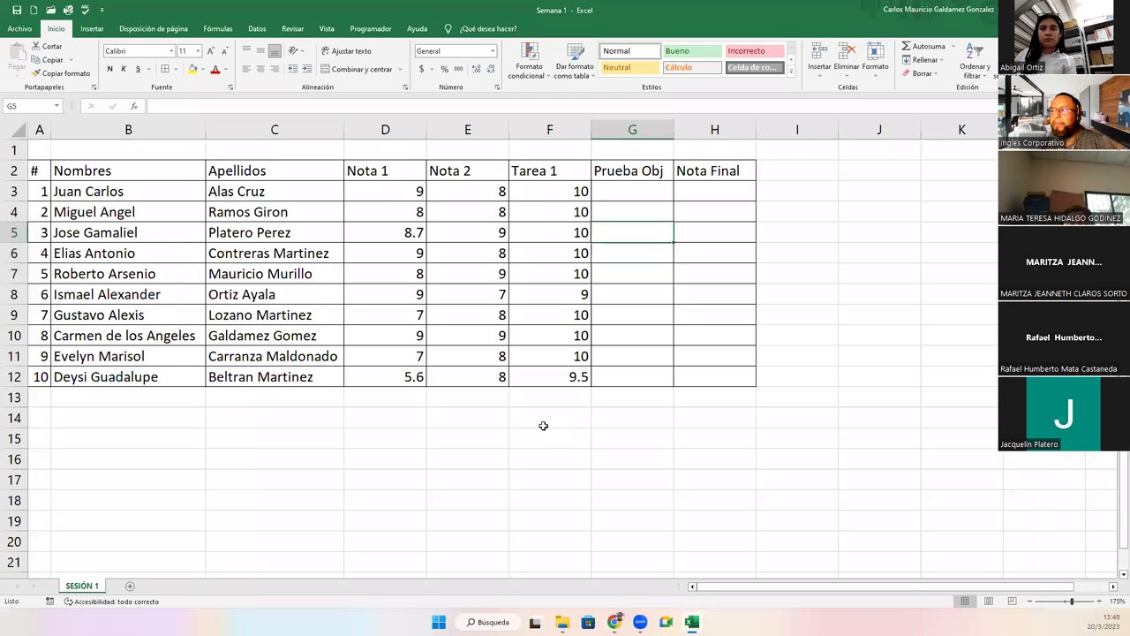
pyautogui.press('Up')
pyautogui.press('Up')
pyautogui.write('8 8 7 8 7 8 7 8 8')
pyautogui.press('Return')
pyautogui.write('7')
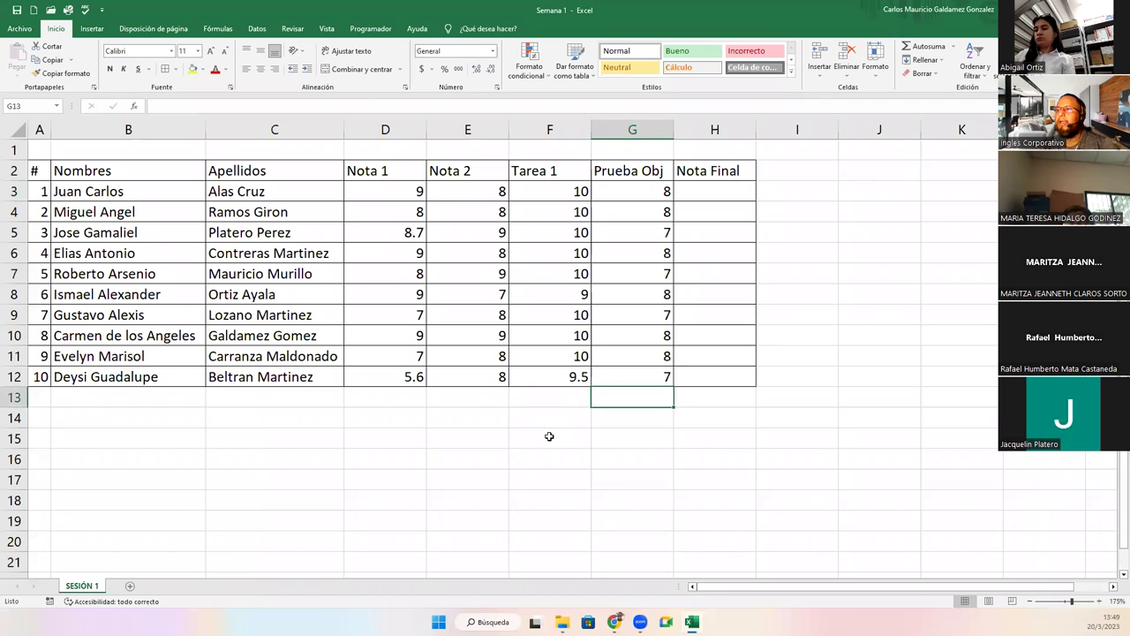
pyautogui.moveTo(395, 194); pyautogui.dragTo(658, 378)
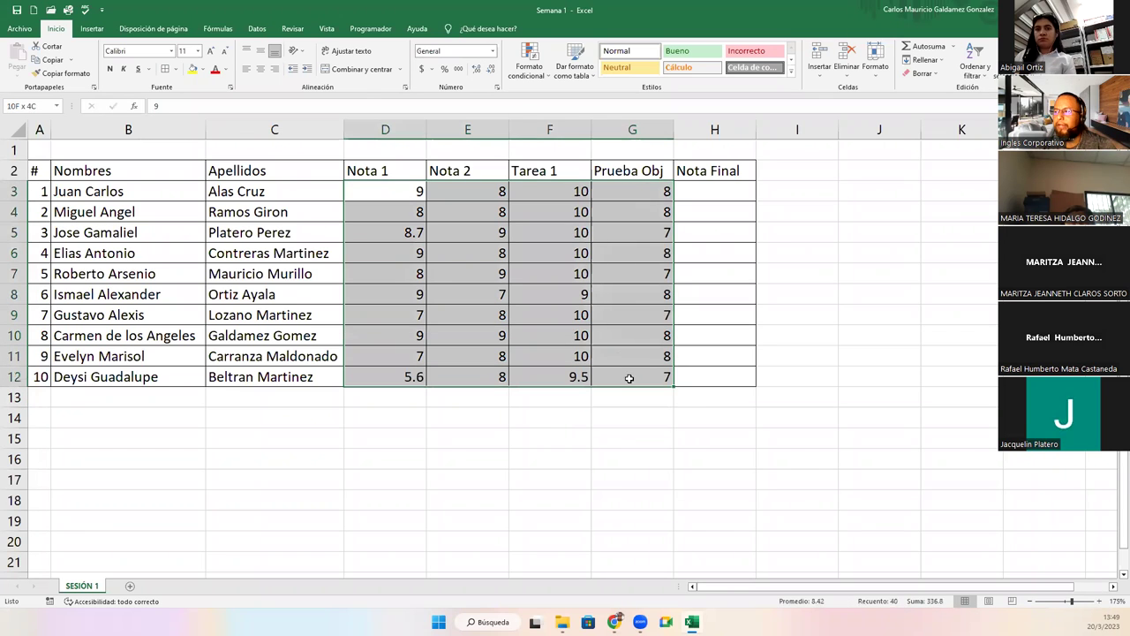
pyautogui.click(477, 71)
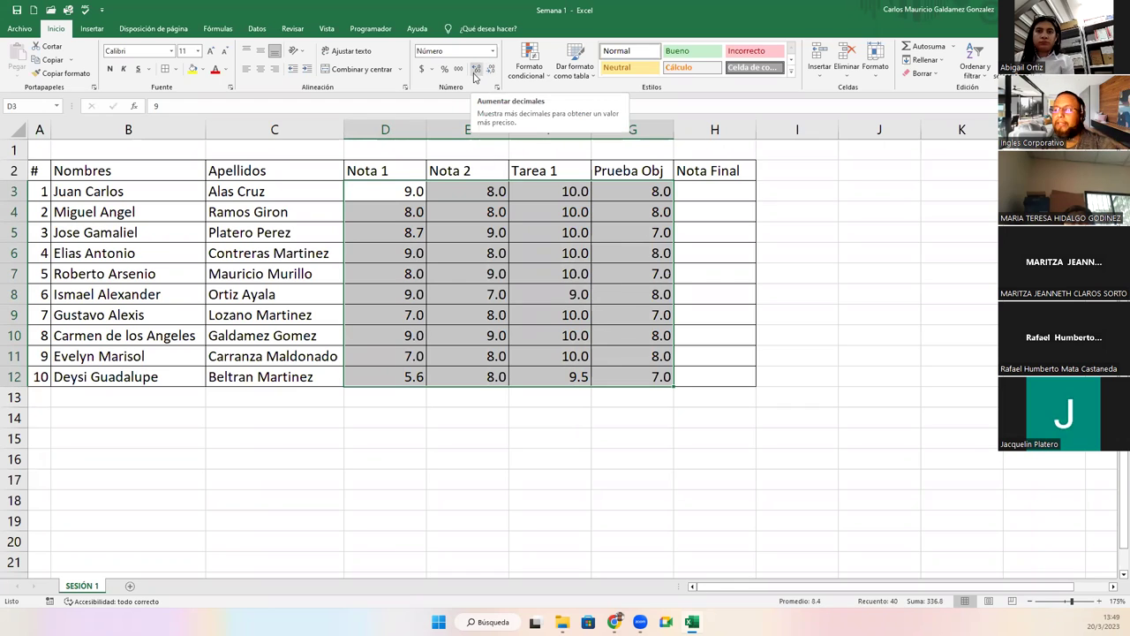
pyautogui.moveTo(688, 190); pyautogui.dragTo(709, 373)
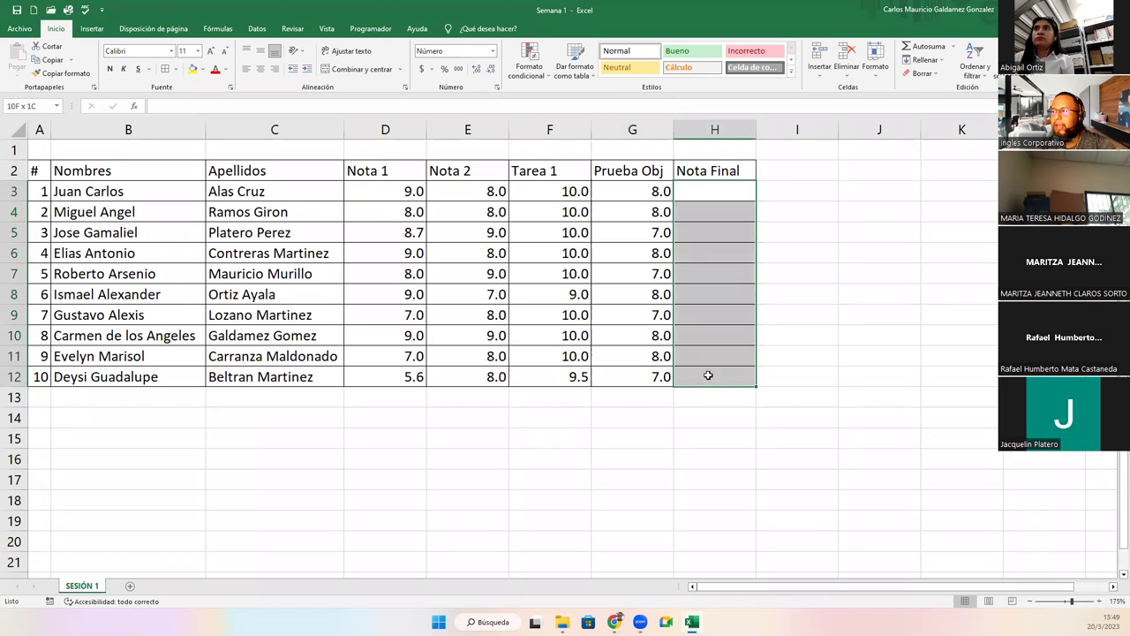
# Format the Nota Final cells H3:H12 with one decimal place and clear the test value in H3.
pyautogui.click(715, 191)
pyautogui.write('0-0')
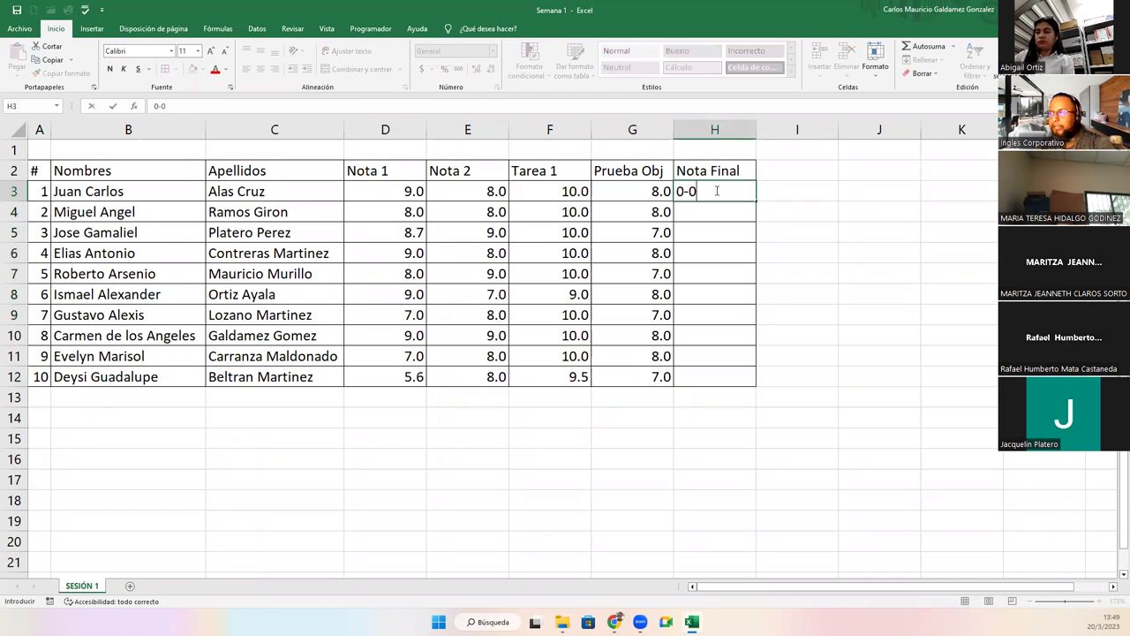
pyautogui.moveTo(717, 191); pyautogui.dragTo(717, 378)
pyautogui.click(475, 69)
pyautogui.click(701, 188)
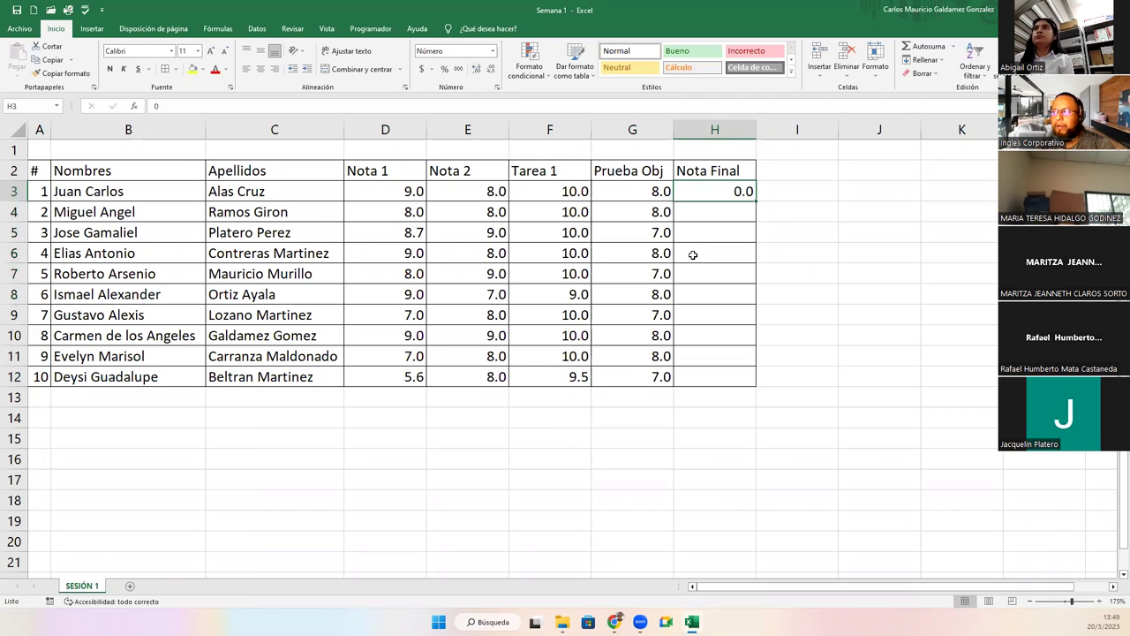
pyautogui.press('Delete')
pyautogui.click(863, 277)
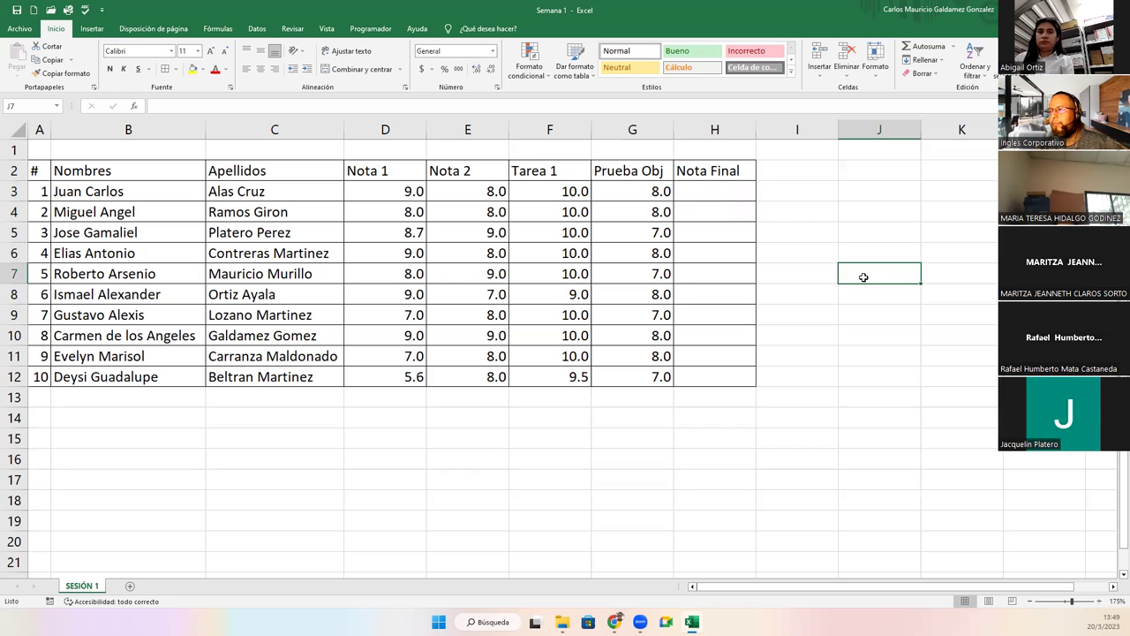
pyautogui.click(350, 485)
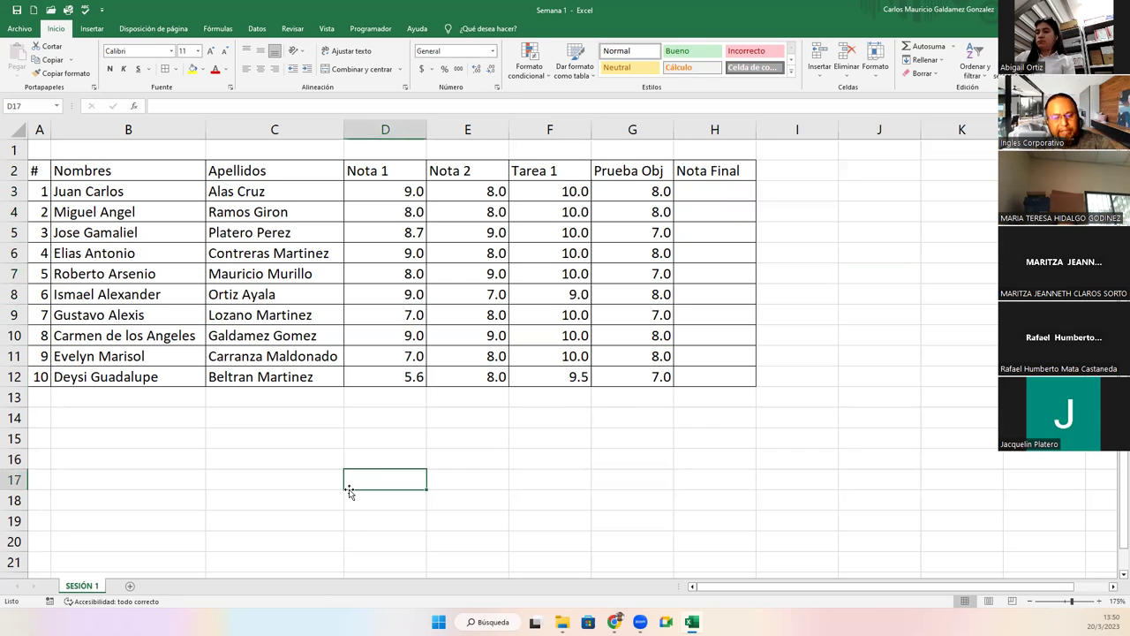
# Take a Win+Shift+S screen snip of the grade table A1:H12.
pyautogui.press('super+shift+s')
pyautogui.moveTo(3, 114); pyautogui.dragTo(782, 440)
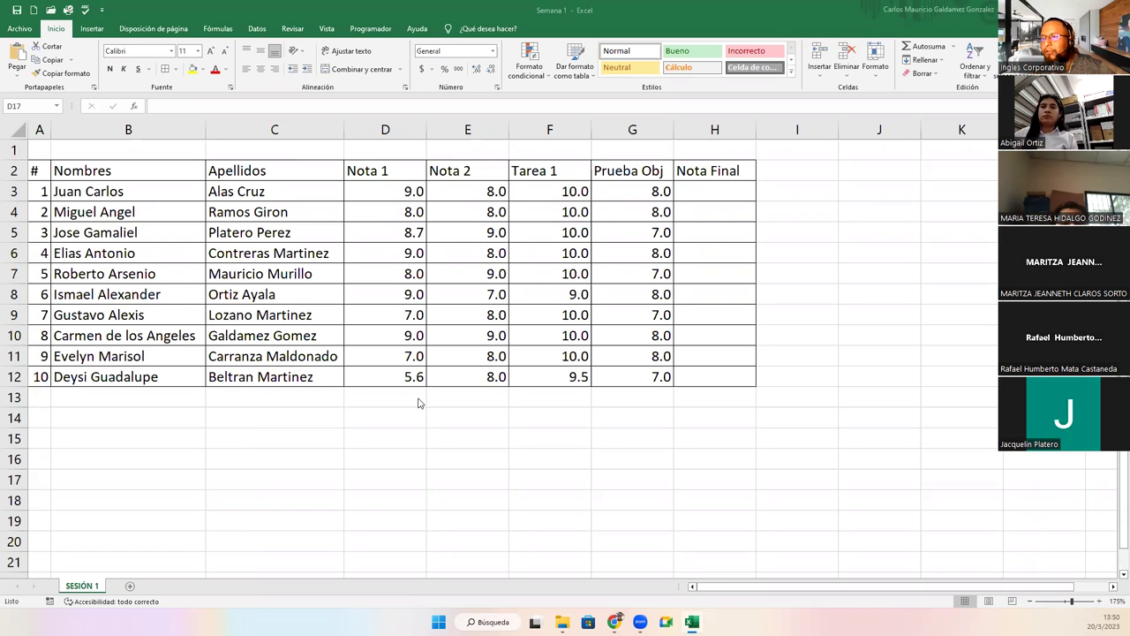
pyautogui.keyDown('ctrl'); pyautogui.scroll(-1, 419, 411); pyautogui.keyUp('ctrl')
pyautogui.keyDown('ctrl'); pyautogui.scroll(-1, 420, 412); pyautogui.keyUp('ctrl')
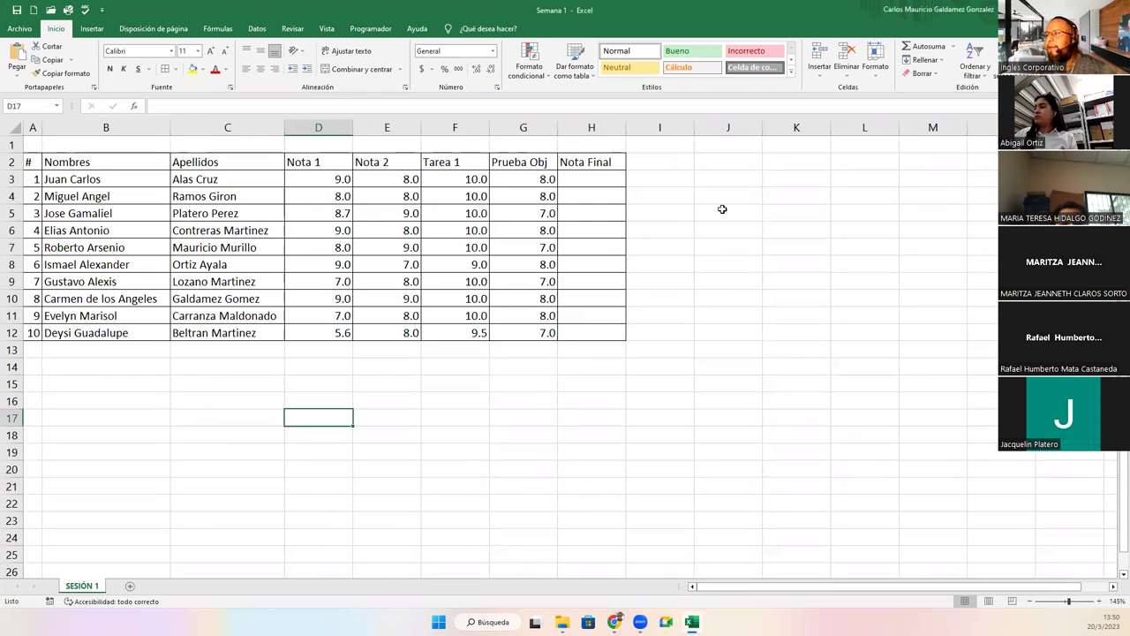
# In J5, enter the task 'Promedio de Nota 1, Nota 2, Tarea 1, Prueba Obj'.
pyautogui.click(723, 209)
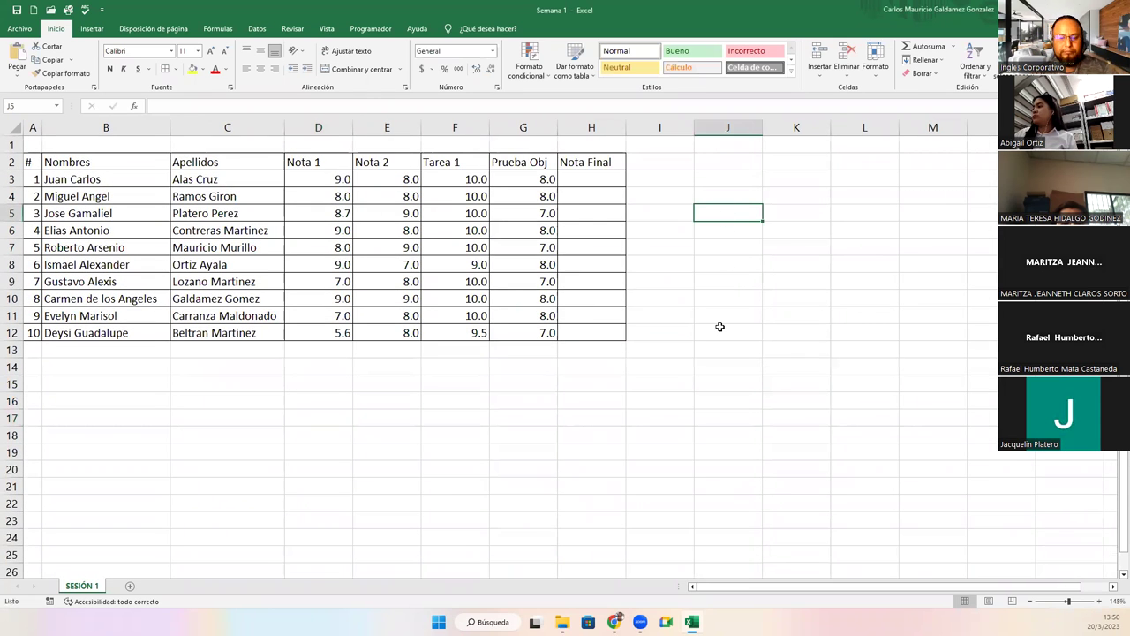
pyautogui.write('Promedio de Nota')
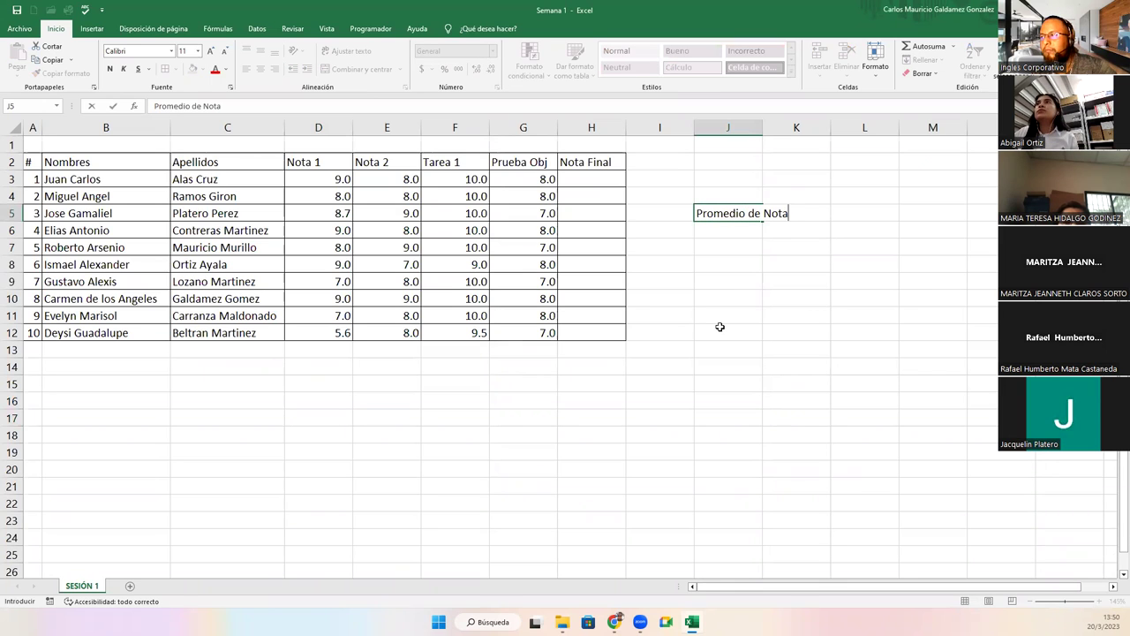
pyautogui.write(' 1, Nota')
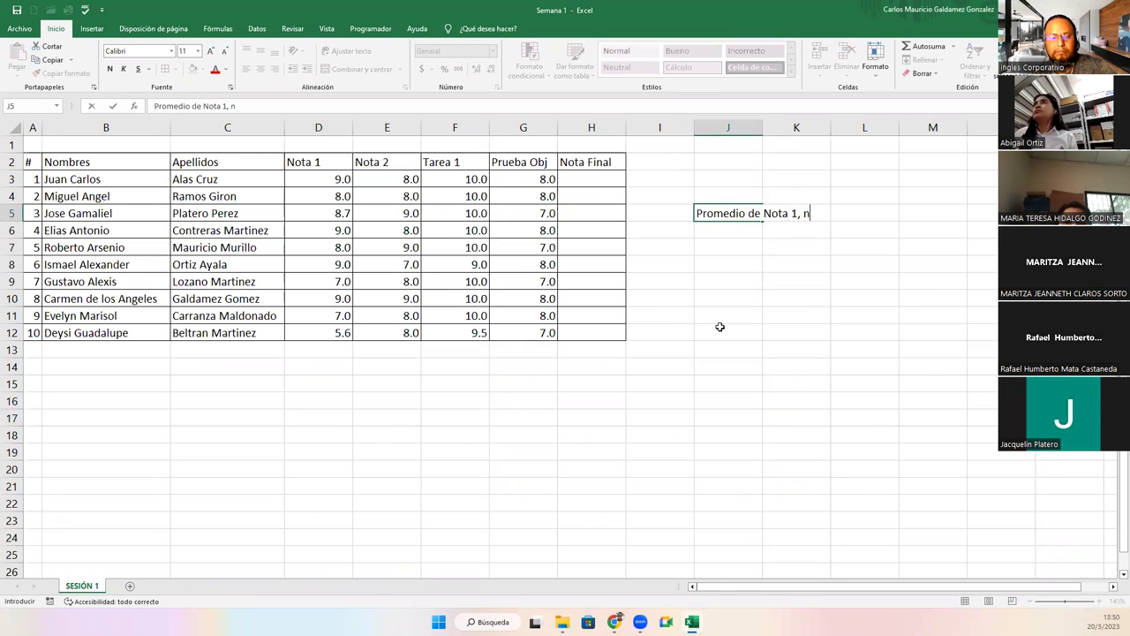
pyautogui.write(' 2, N')
pyautogui.press('BackSpace')
pyautogui.write('Tarea 1,')
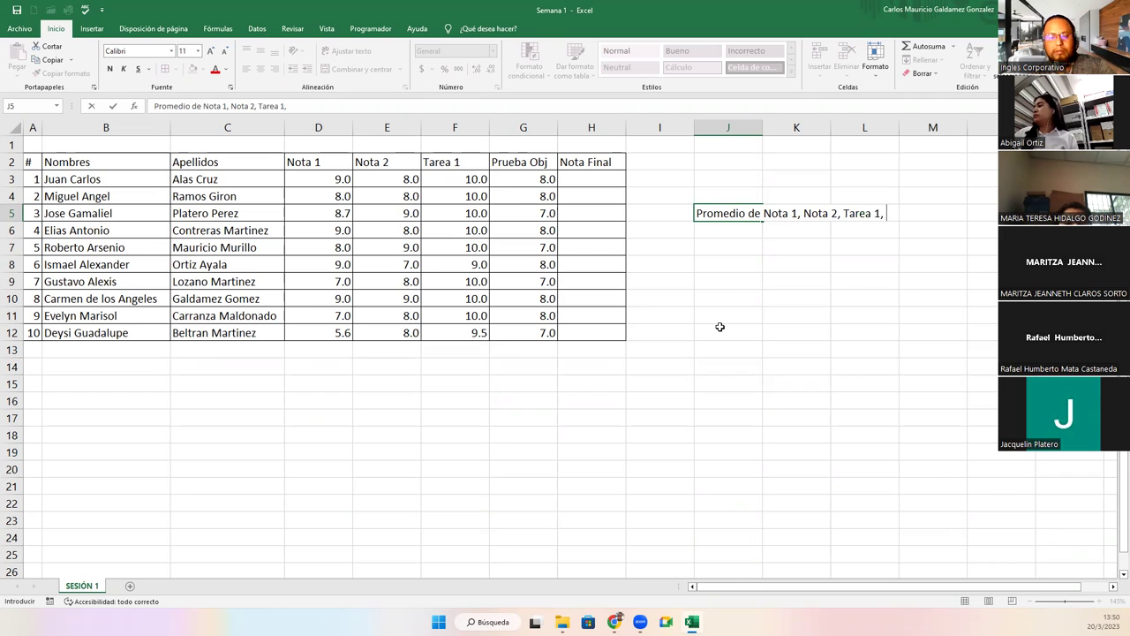
pyautogui.write('rueba Objte')
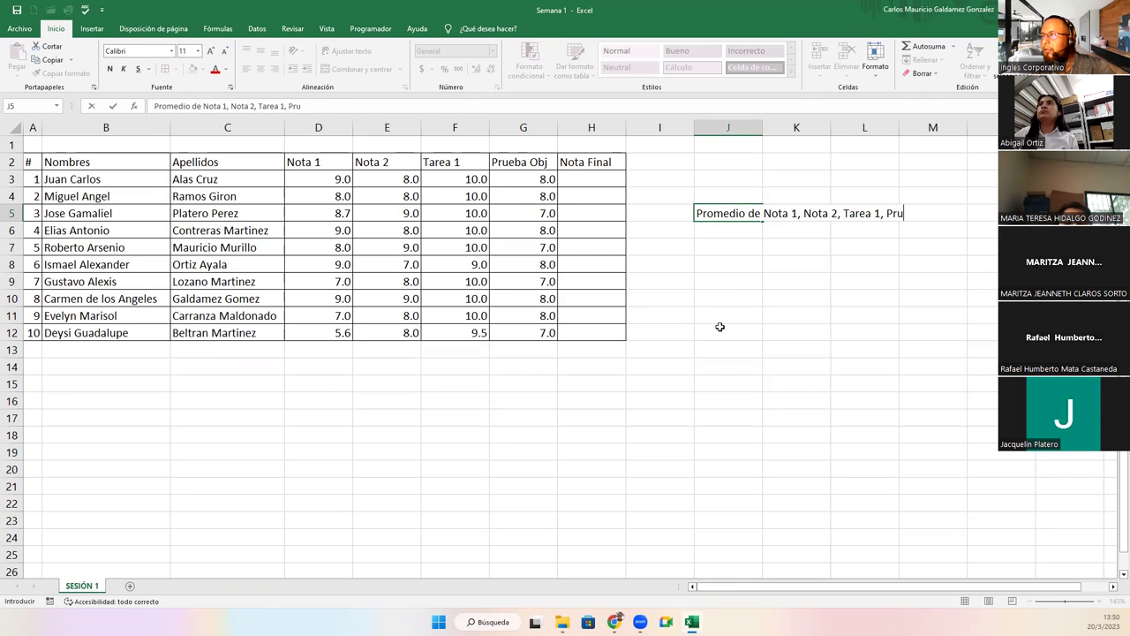
pyautogui.press('BackSpace')
pyautogui.press('BackSpace')
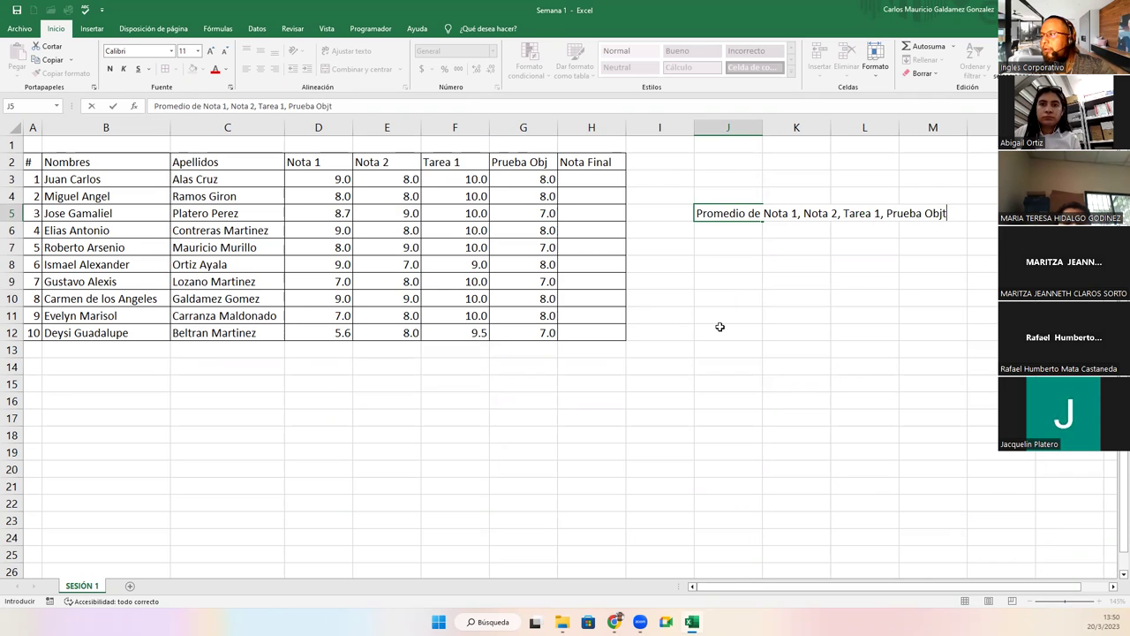
pyautogui.press('Return')
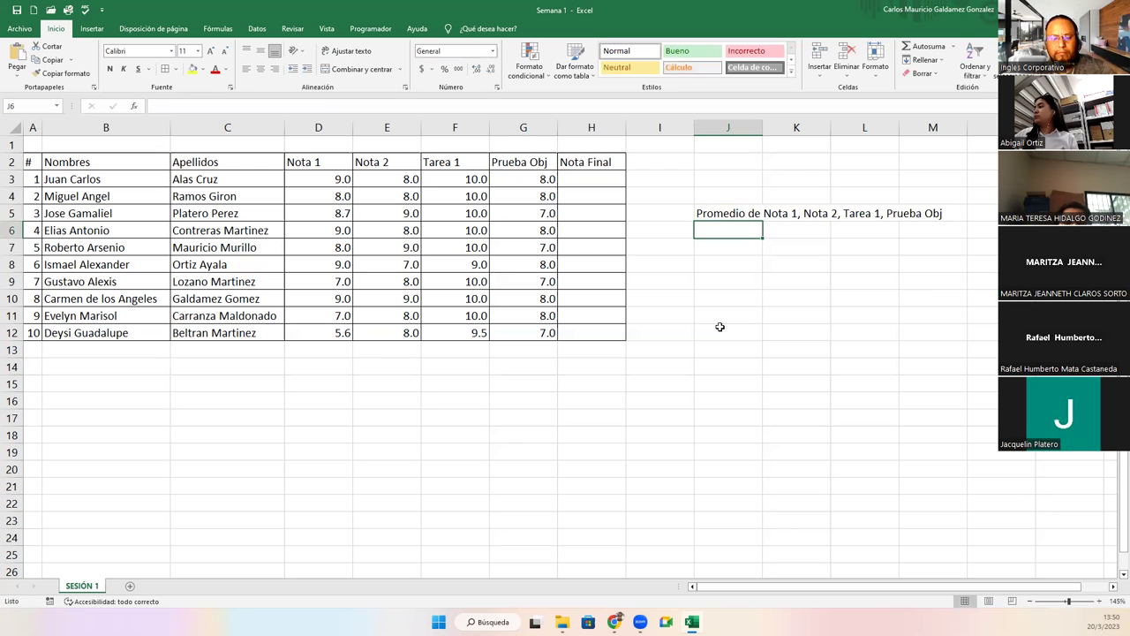
# Enter 'Promedio de Todas las notas en Nota Final' in J6 and 'La nota Maxima de la Prueba Objetiva' in J7.
pyautogui.write('Promedio de ')
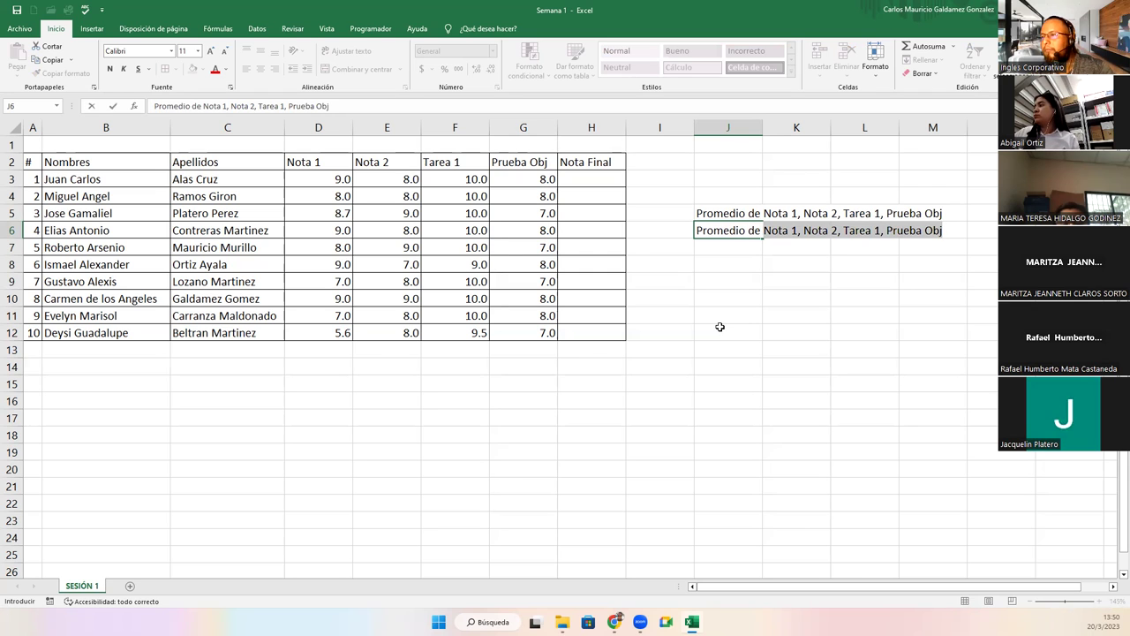
pyautogui.write('Todas las n')
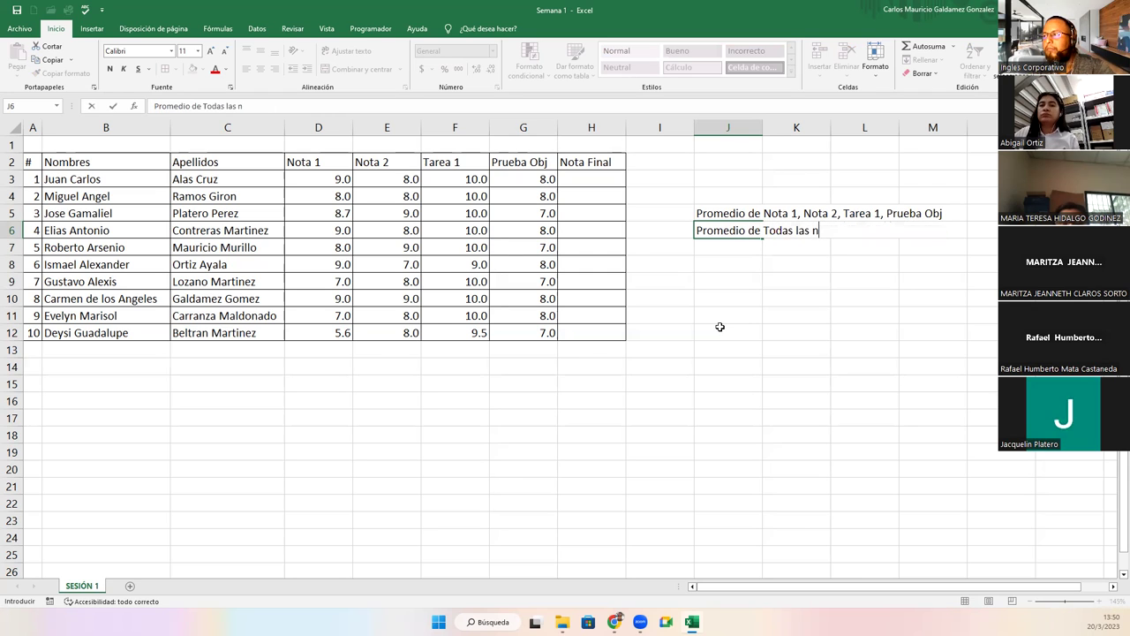
pyautogui.write('otas en Nota Final')
pyautogui.press('Return')
pyautogui.write('La nota ')
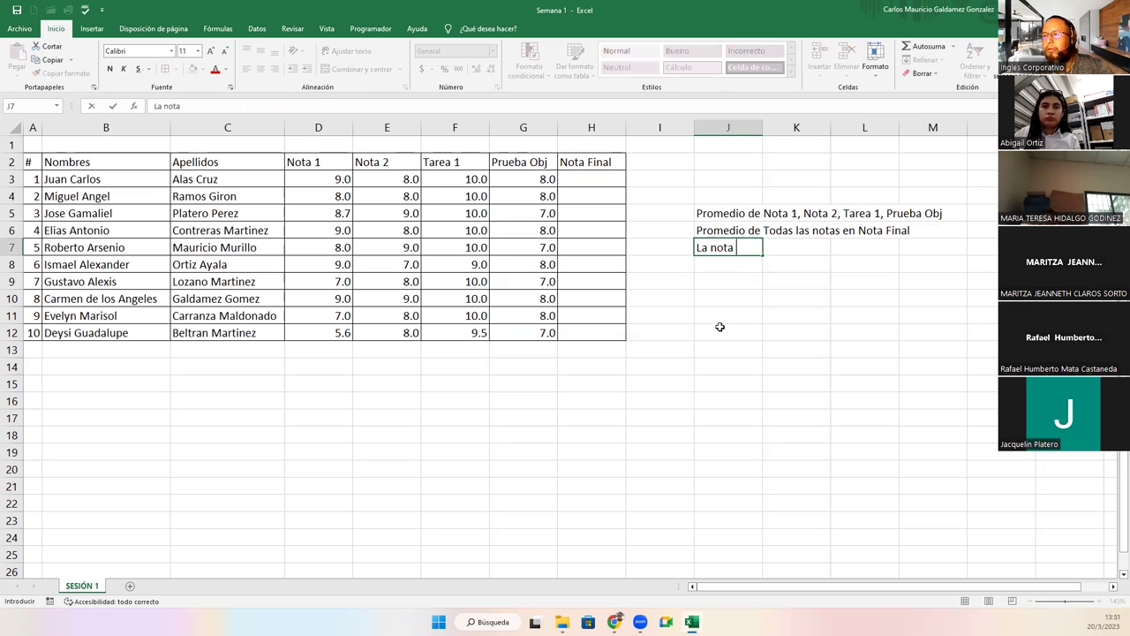
pyautogui.write('Maxima de la ')
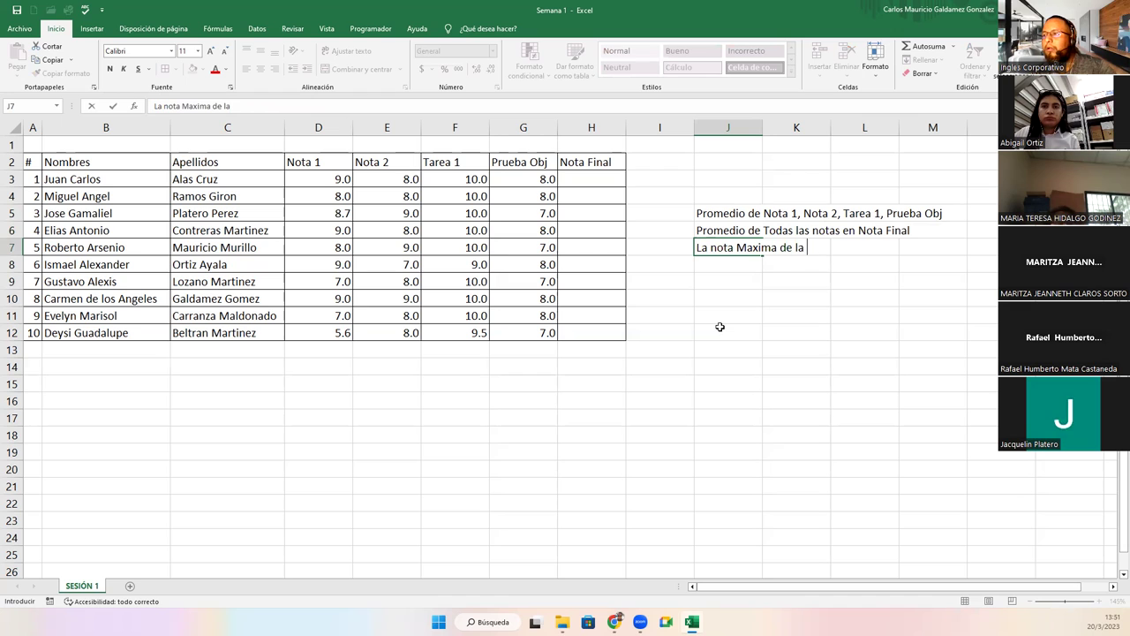
pyautogui.write('Prueba Objetiva')
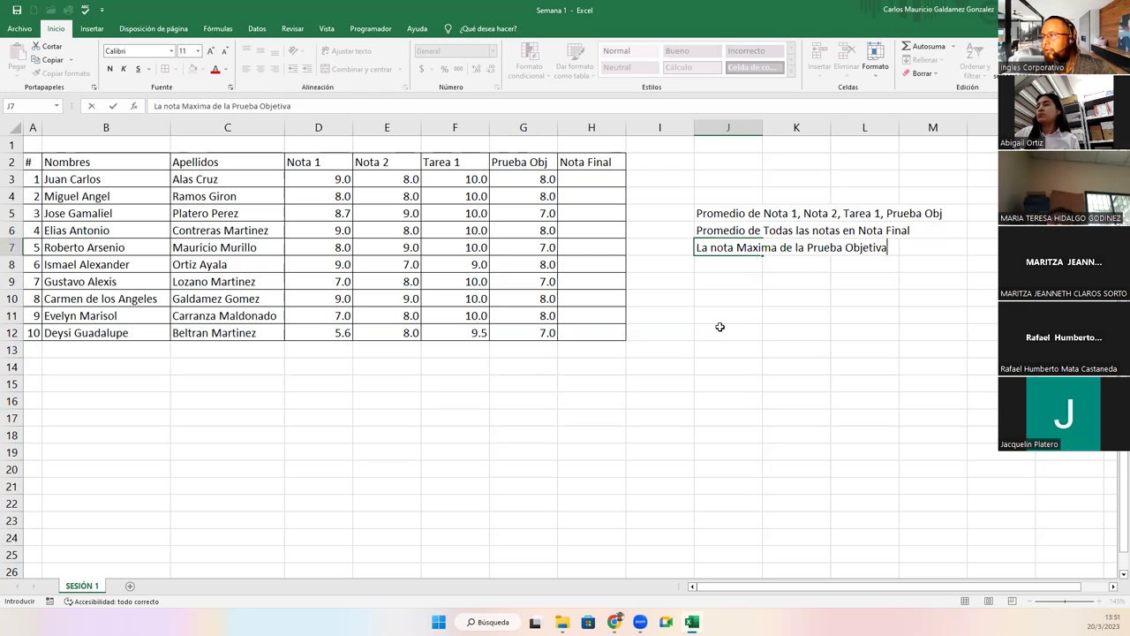
pyautogui.press('Return')
# Enter 'La nota Minima de la Prueba Objetiva' in J8.
pyautogui.write('La no')
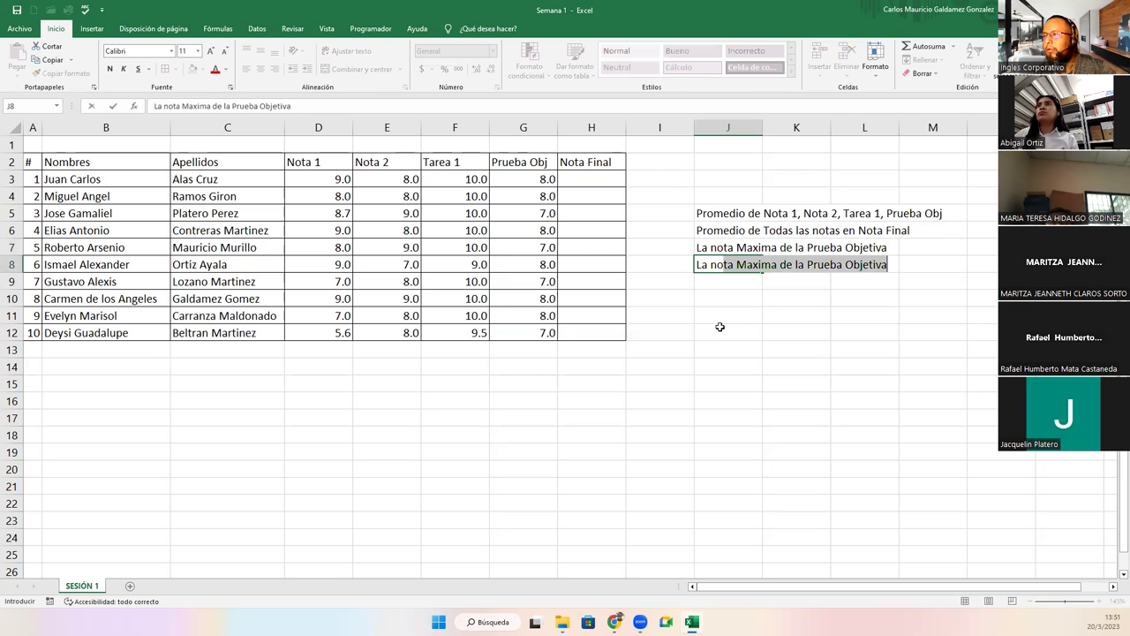
pyautogui.write('ta Maxim')
pyautogui.press('BackSpace')
pyautogui.write('ax')
pyautogui.press('BackSpace')
pyautogui.press('BackSpace')
pyautogui.press('BackSpace')
pyautogui.write('Minima de')
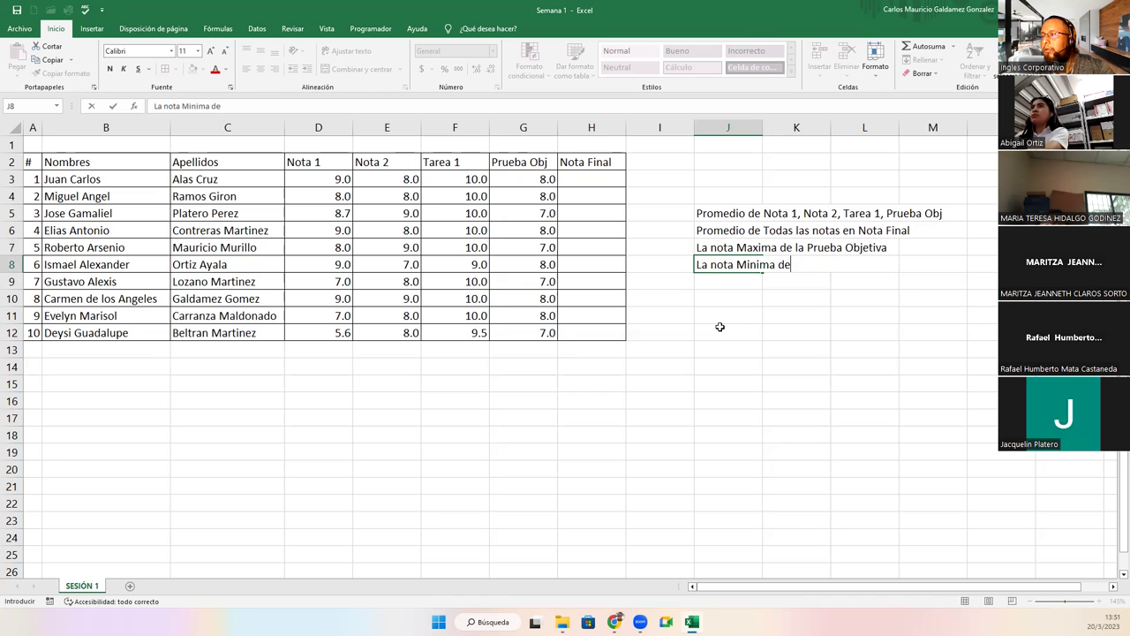
pyautogui.write(' la Prueba Obje')
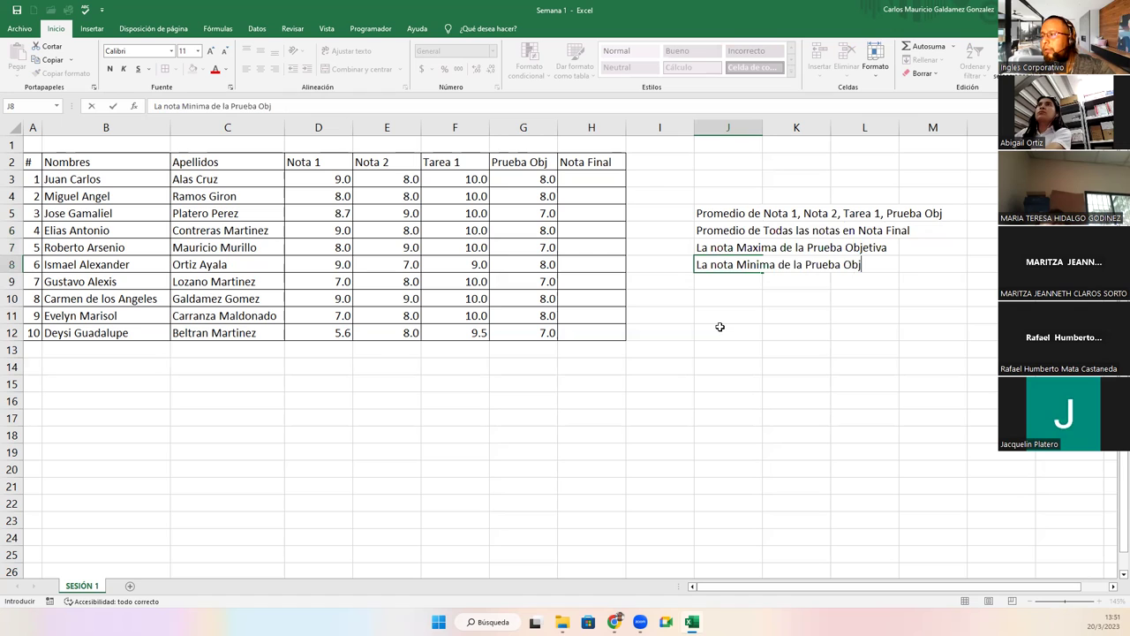
pyautogui.write('tiva')
pyautogui.press('Return')
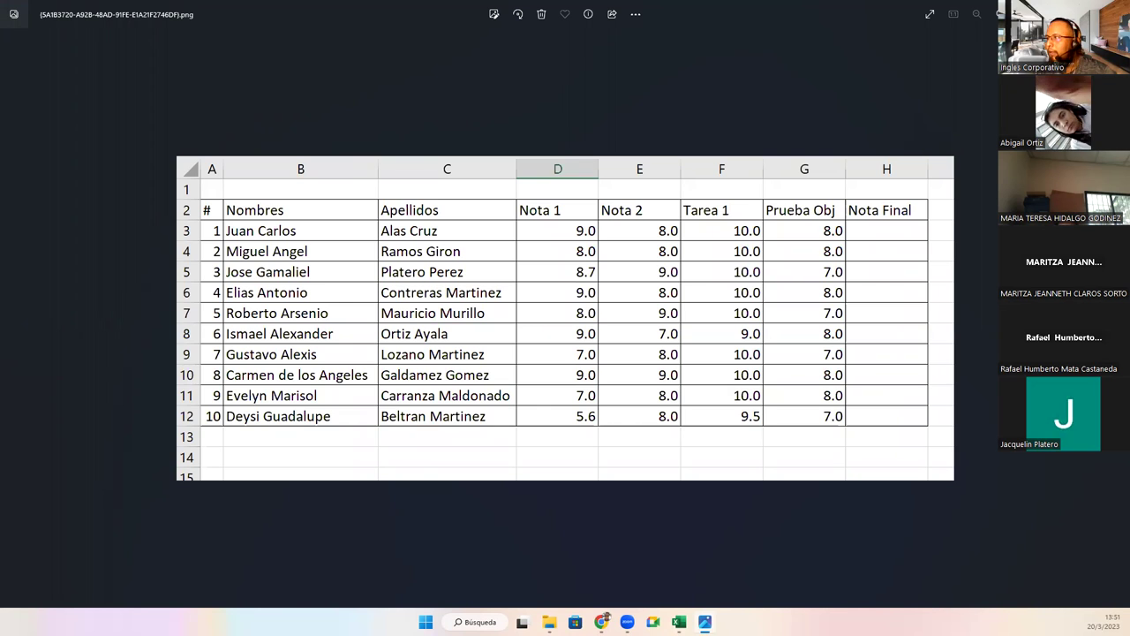
pyautogui.hotkey('alt', 'F4')
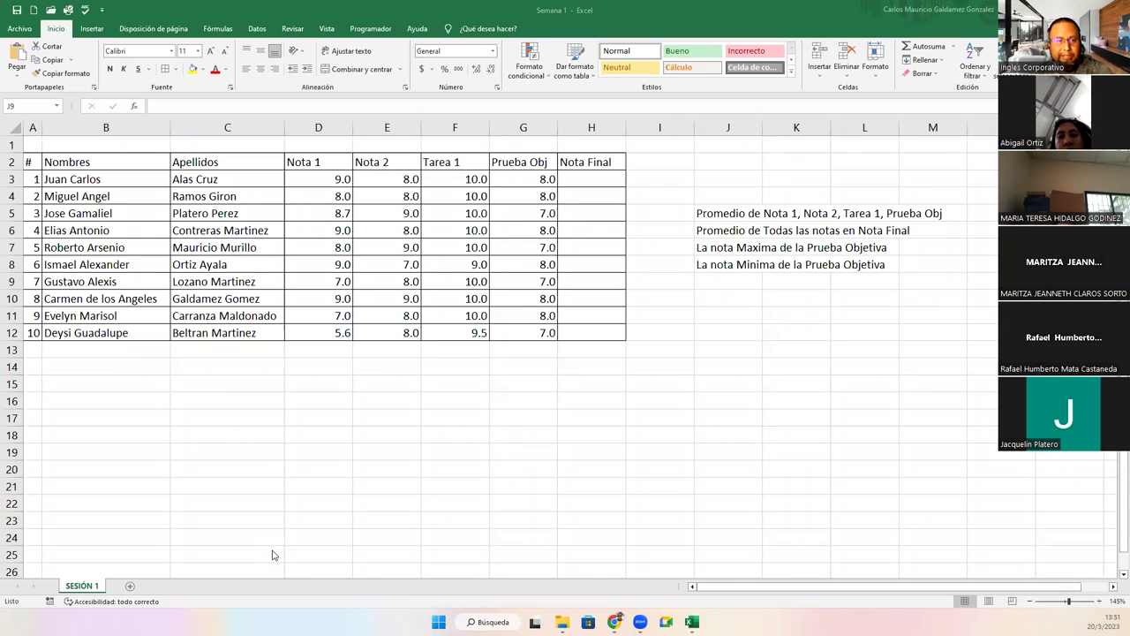
# Autofit column J, copy the task lines J5:J8, then cancel the copy marquee.
pyautogui.doubleClick(762, 127)
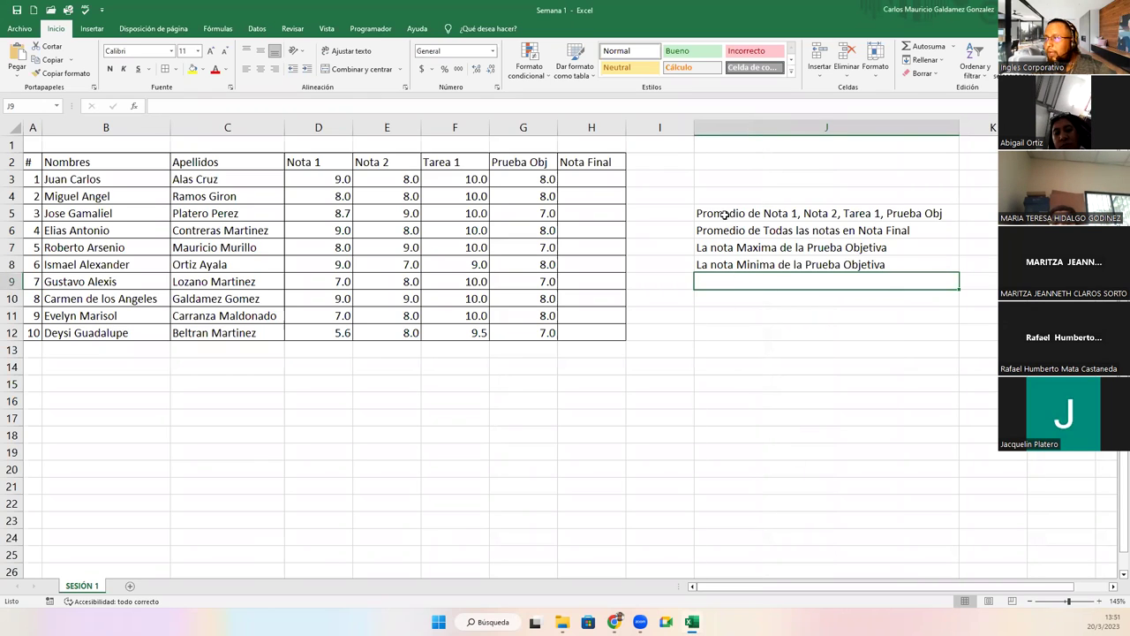
pyautogui.moveTo(724, 214); pyautogui.dragTo(795, 265)
pyautogui.hotkey('ctrl', 'c')
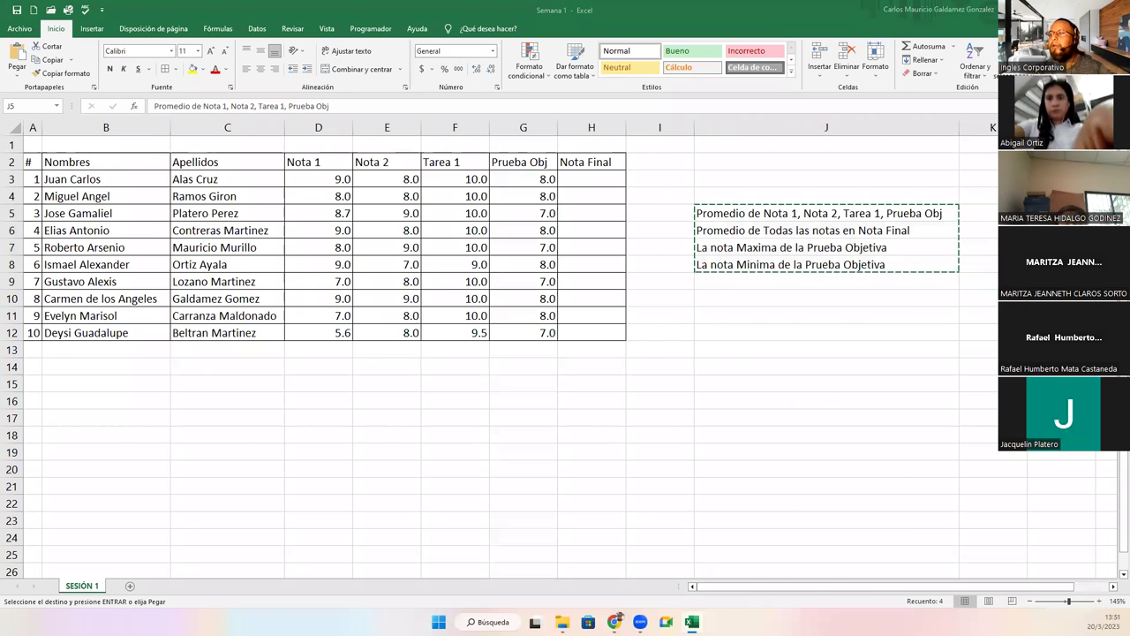
pyautogui.keyDown('shift'); pyautogui.click(886, 265); pyautogui.keyUp('shift')
pyautogui.click(887, 265)
pyautogui.press('Escape')
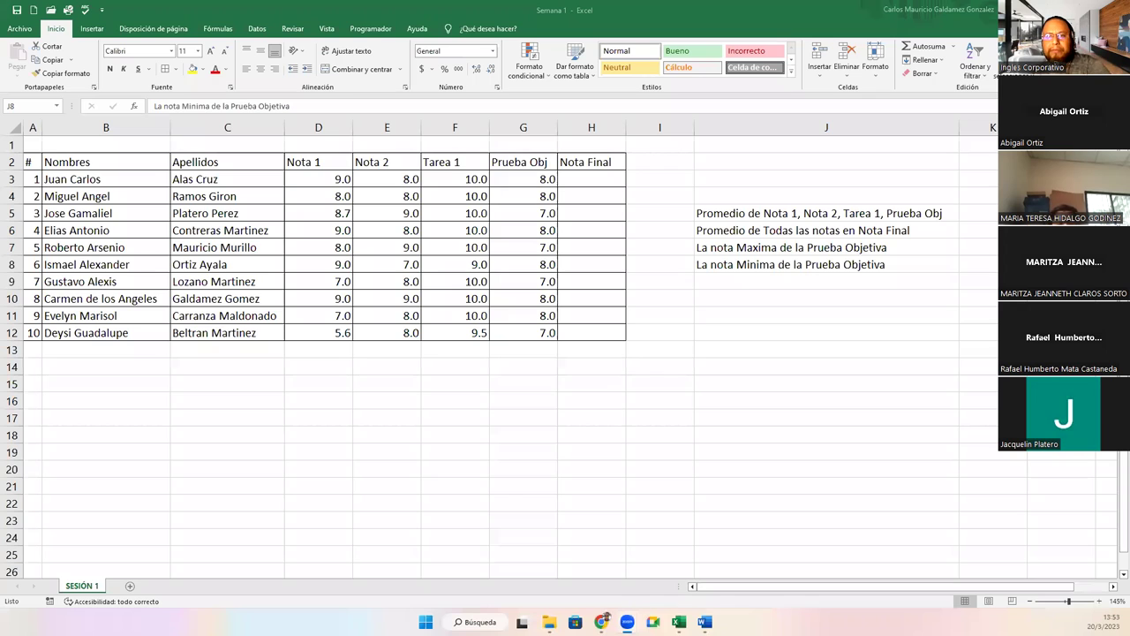
pyautogui.click(575, 177)
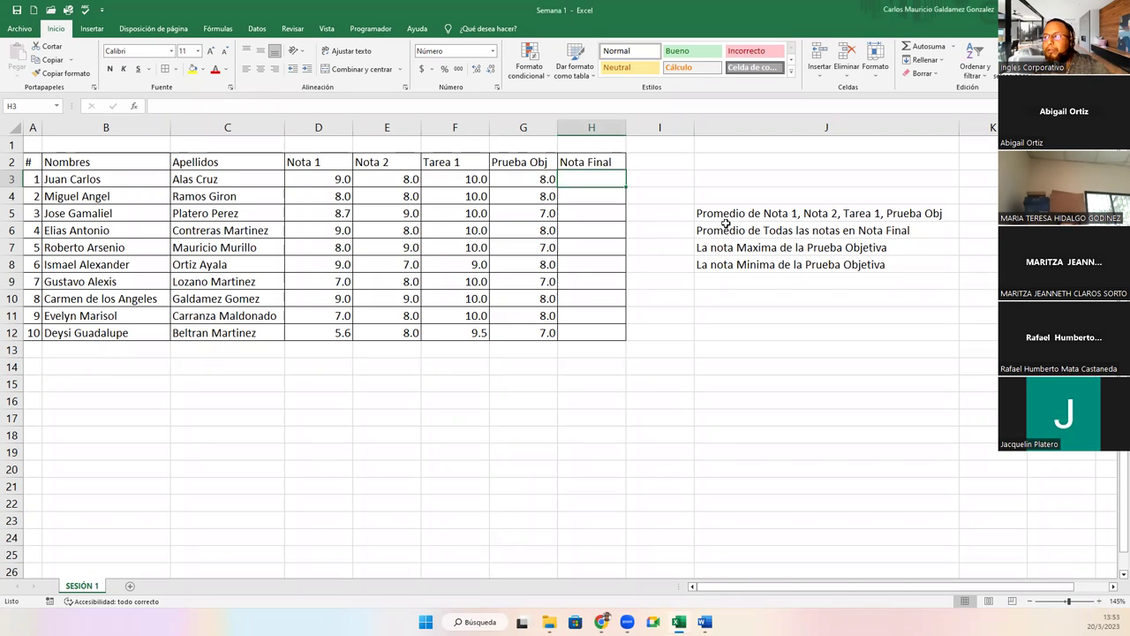
pyautogui.moveTo(700, 213); pyautogui.dragTo(720, 263)
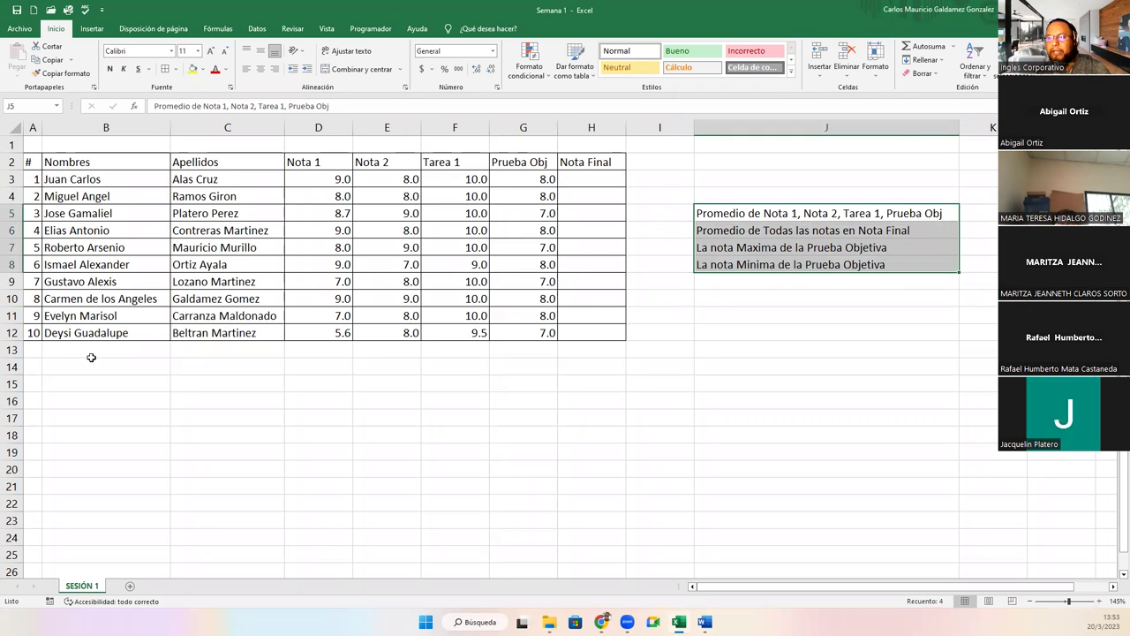
pyautogui.moveTo(39, 350); pyautogui.dragTo(222, 350)
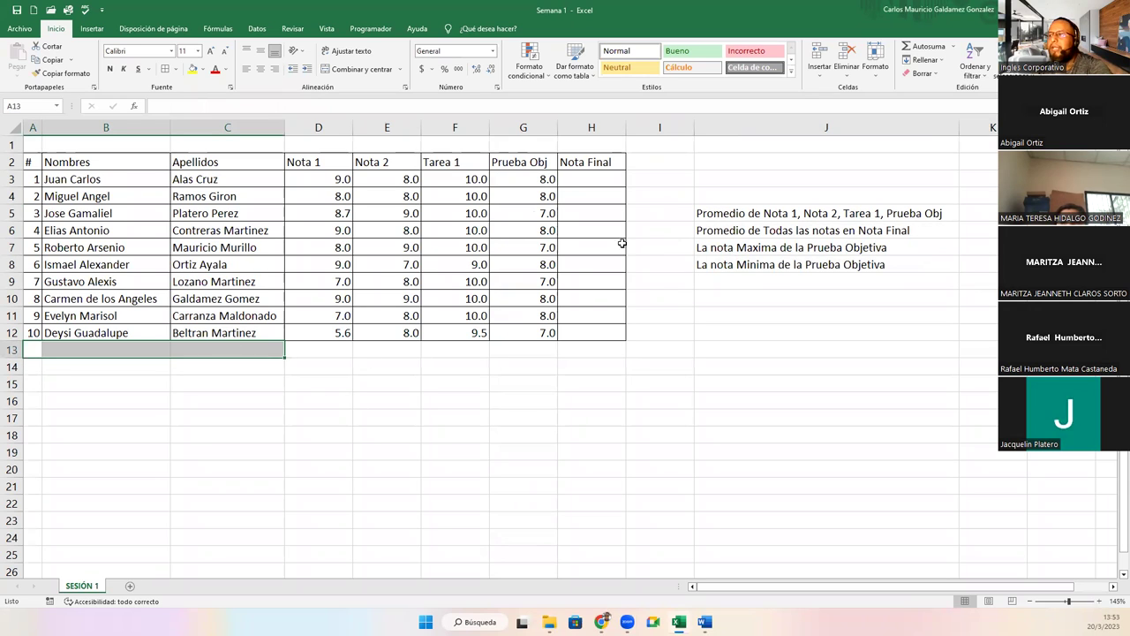
pyautogui.click(706, 216)
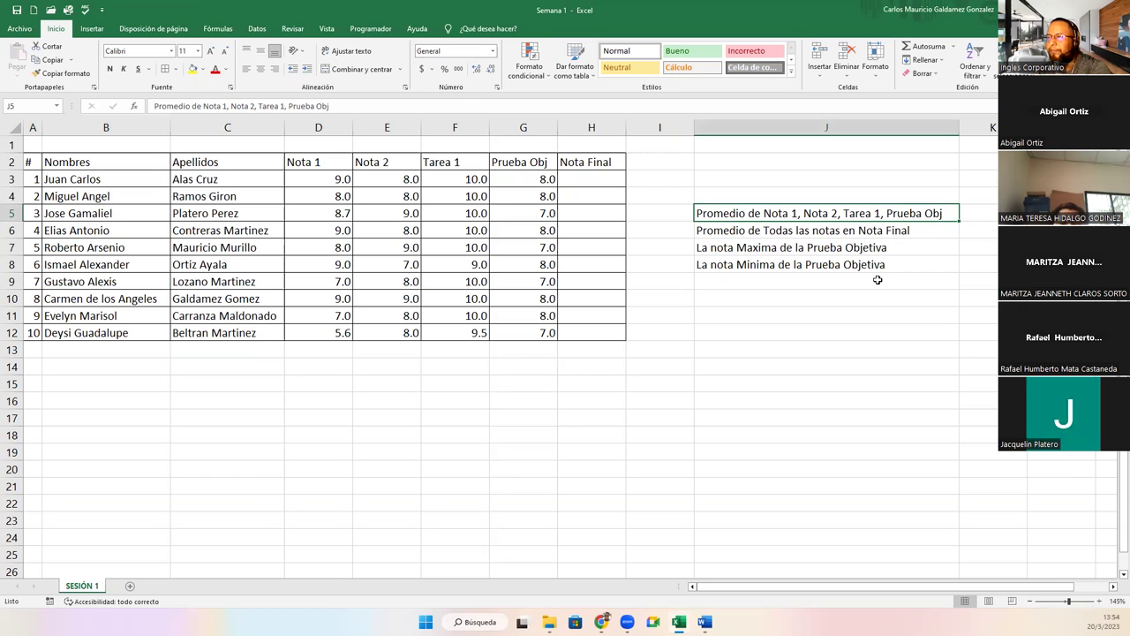
pyautogui.moveTo(320, 350); pyautogui.dragTo(495, 354)
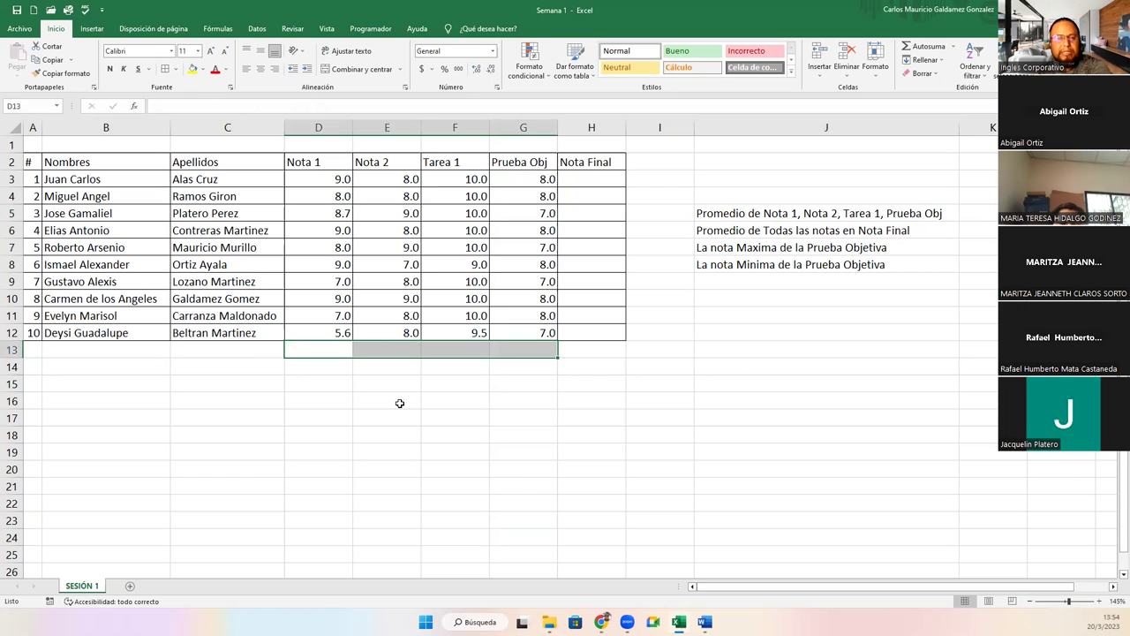
pyautogui.click(249, 348)
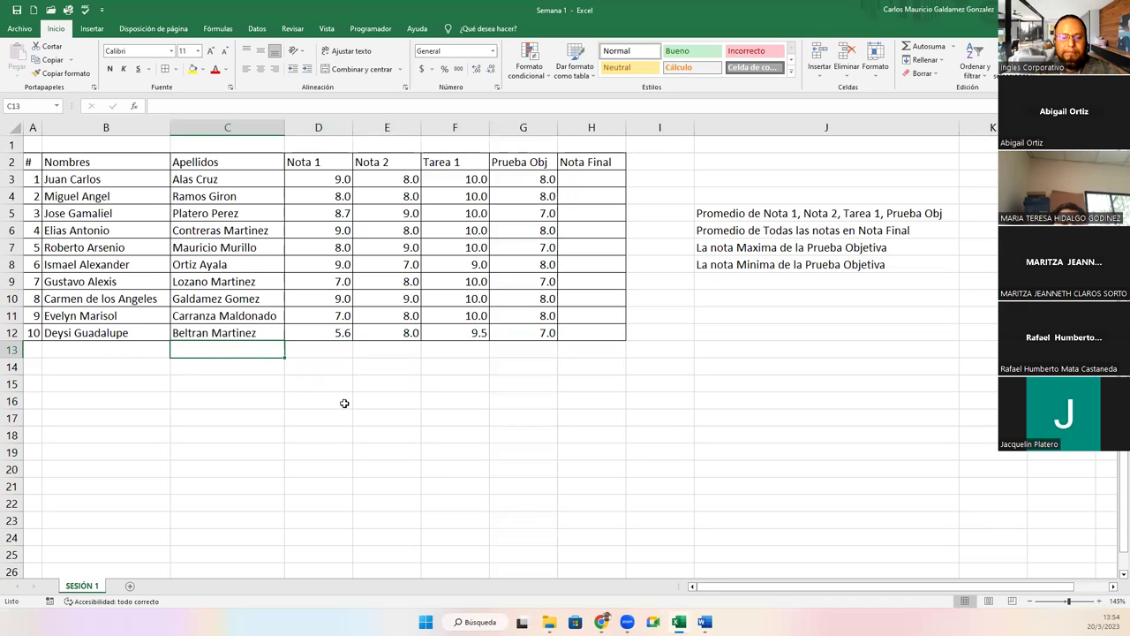
# Label C13 PROMEDIO and right-align it.
pyautogui.write('PROMEDIO')
pyautogui.press('Return')
pyautogui.press('Up')
pyautogui.press('Delete')
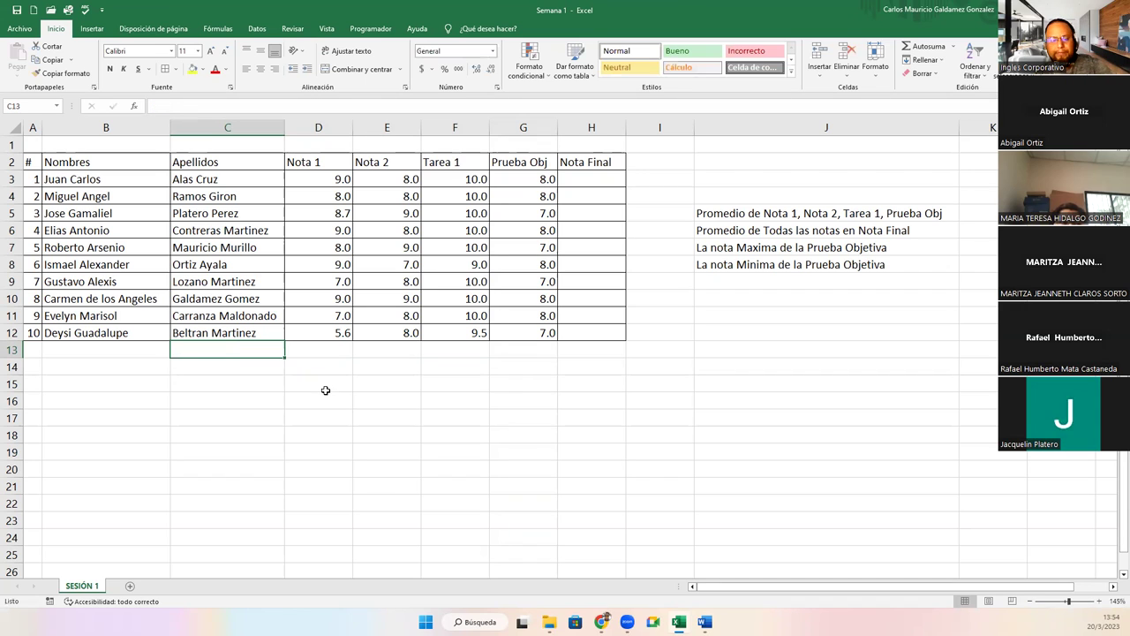
pyautogui.hotkey('ctrl', 'z')
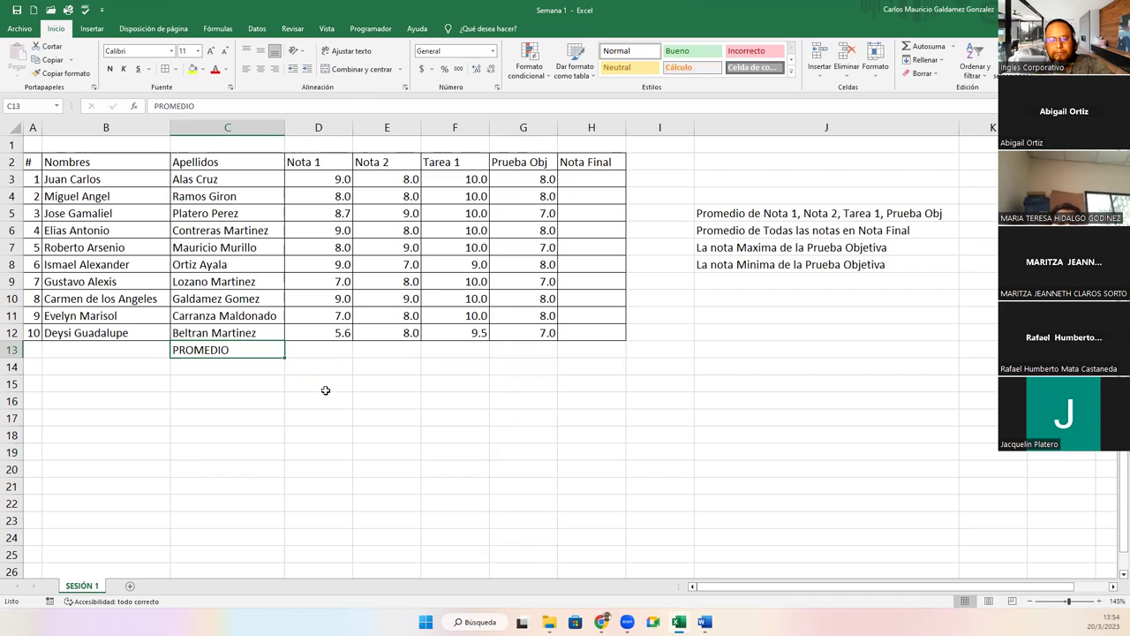
pyautogui.hotkey('ctrl', 'z')
pyautogui.click(325, 390)
pyautogui.hotkey('ctrl', 'y')
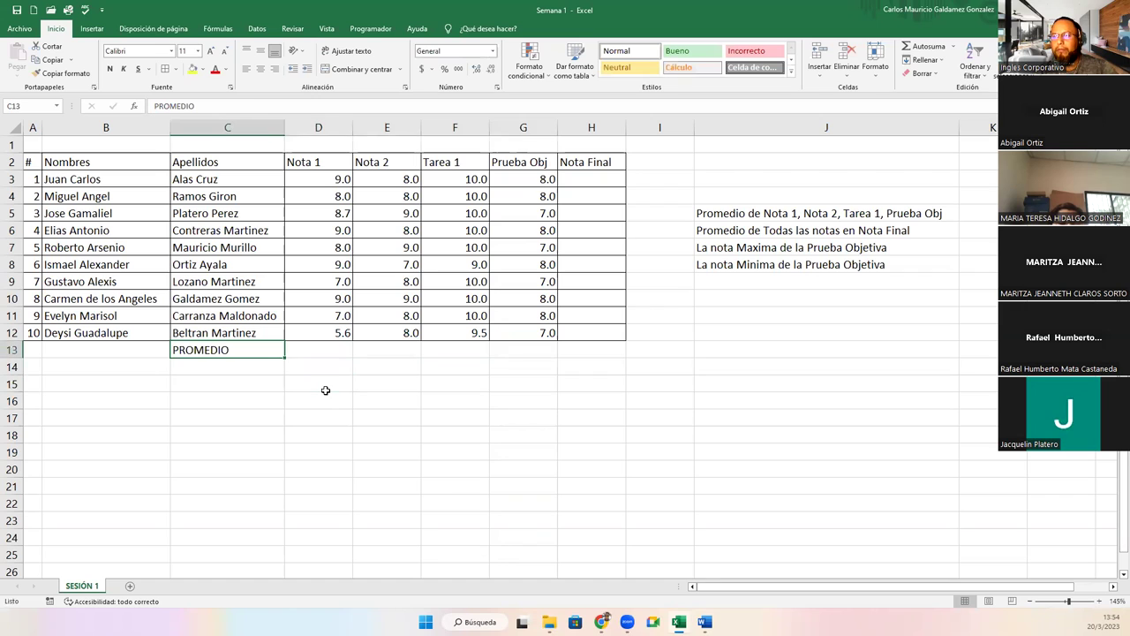
pyautogui.click(274, 69)
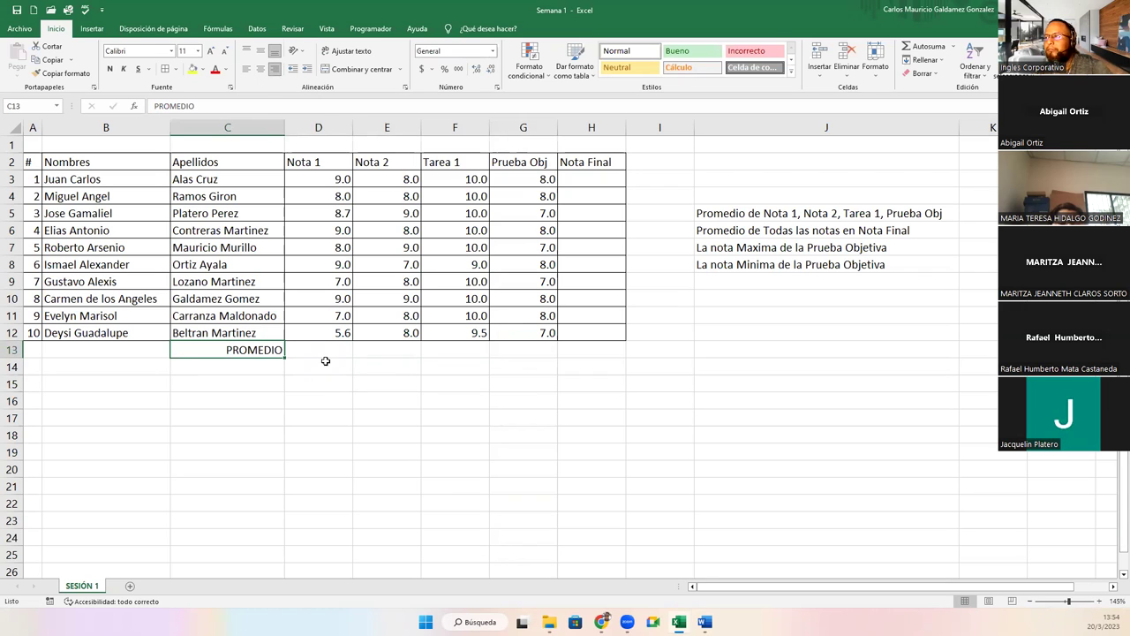
# Move PROMEDIO down to C14 and add a right-aligned SUMATORIA label in C13.
pyautogui.click(326, 350)
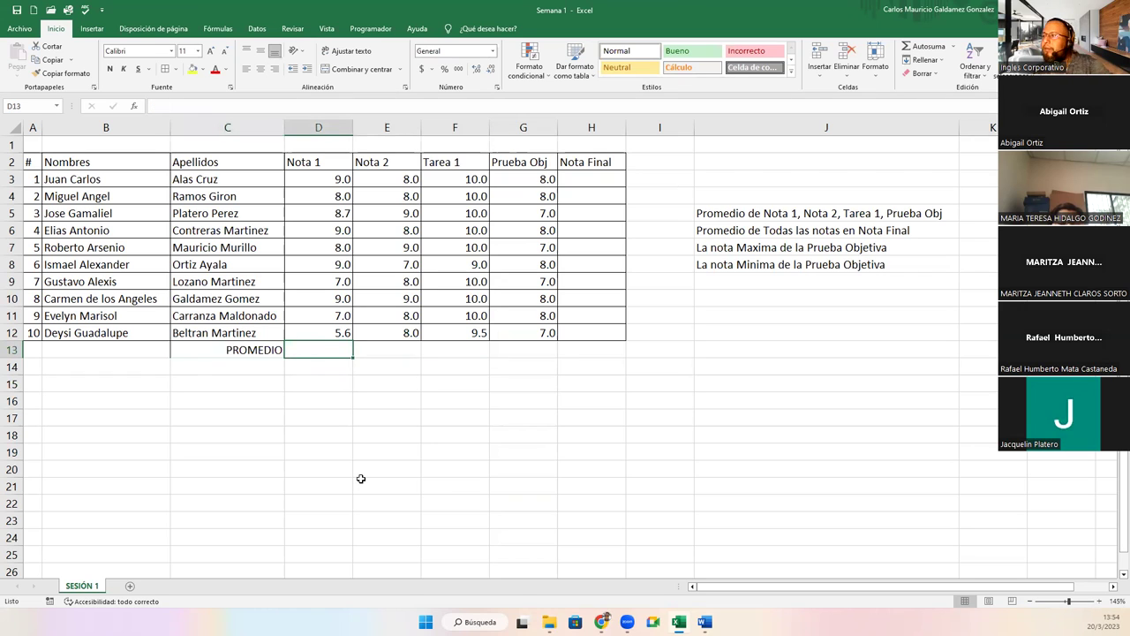
pyautogui.click(217, 350)
pyautogui.moveTo(235, 362); pyautogui.dragTo(234, 378)
pyautogui.click(228, 346)
pyautogui.write('suma')
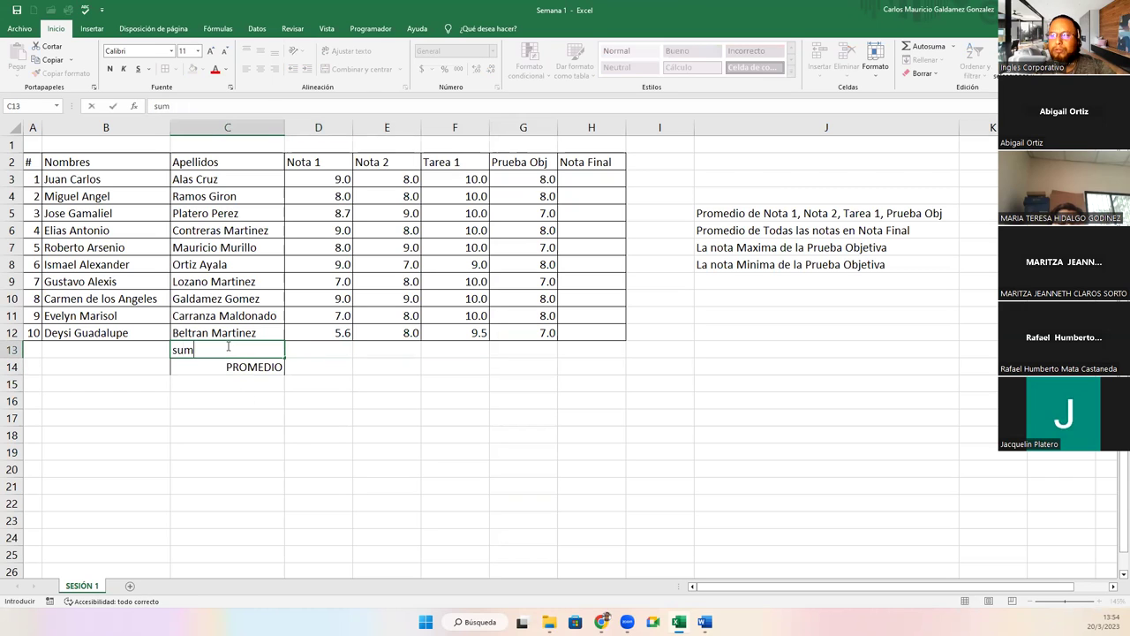
pyautogui.press('BackSpace')
pyautogui.press('BackSpace')
pyautogui.press('BackSpace')
pyautogui.press('BackSpace')
pyautogui.write('SUMATORIA')
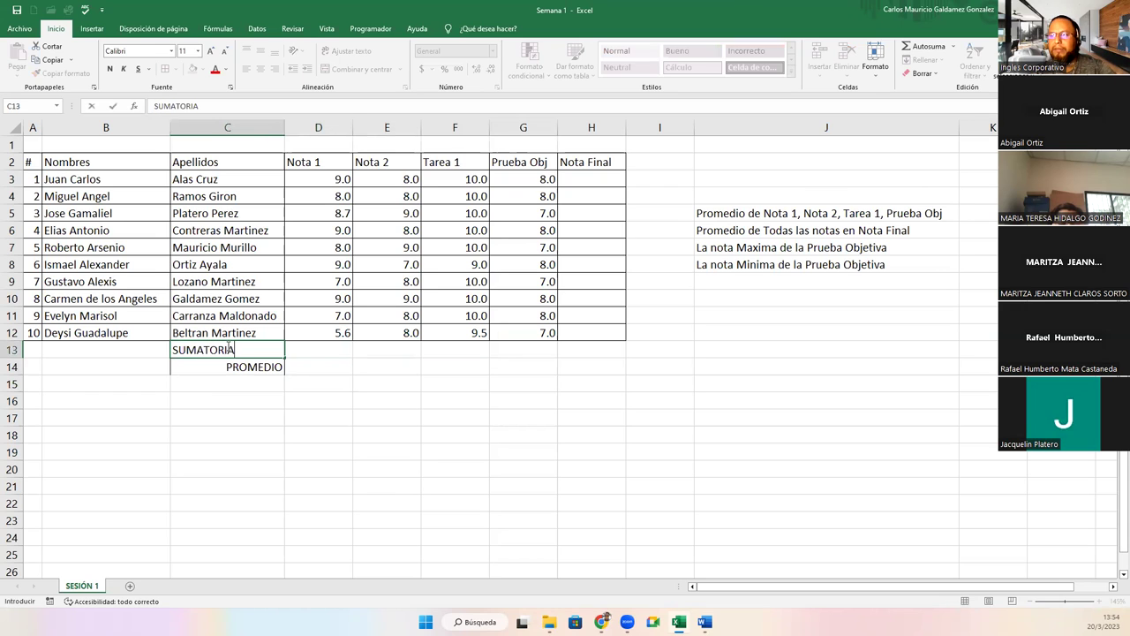
pyautogui.press('Tab')
pyautogui.click(235, 349)
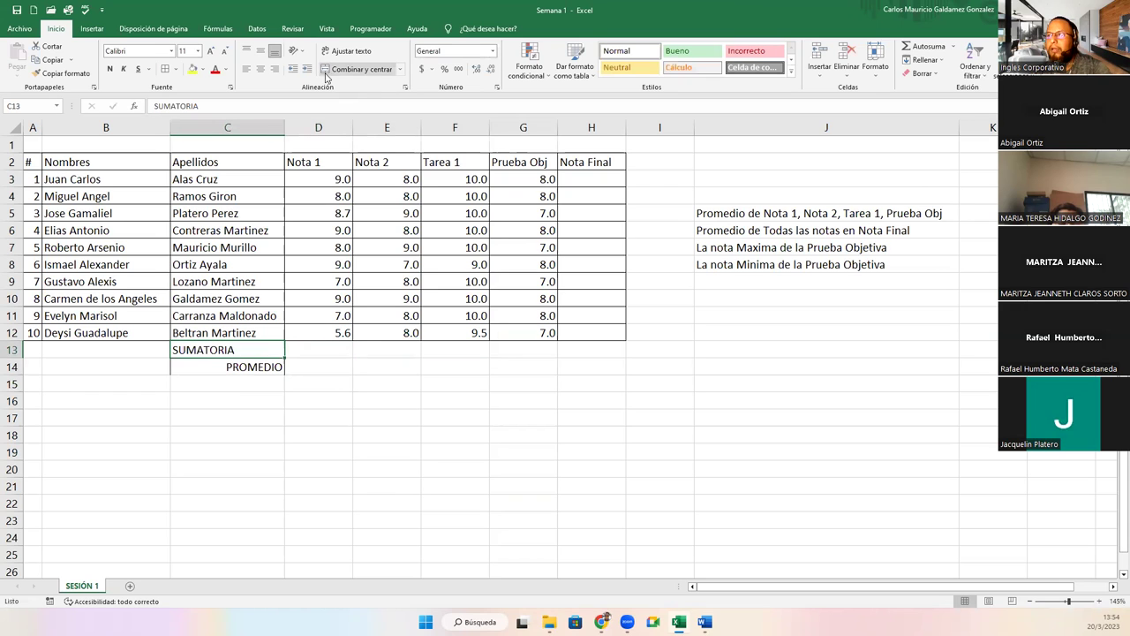
pyautogui.click(274, 71)
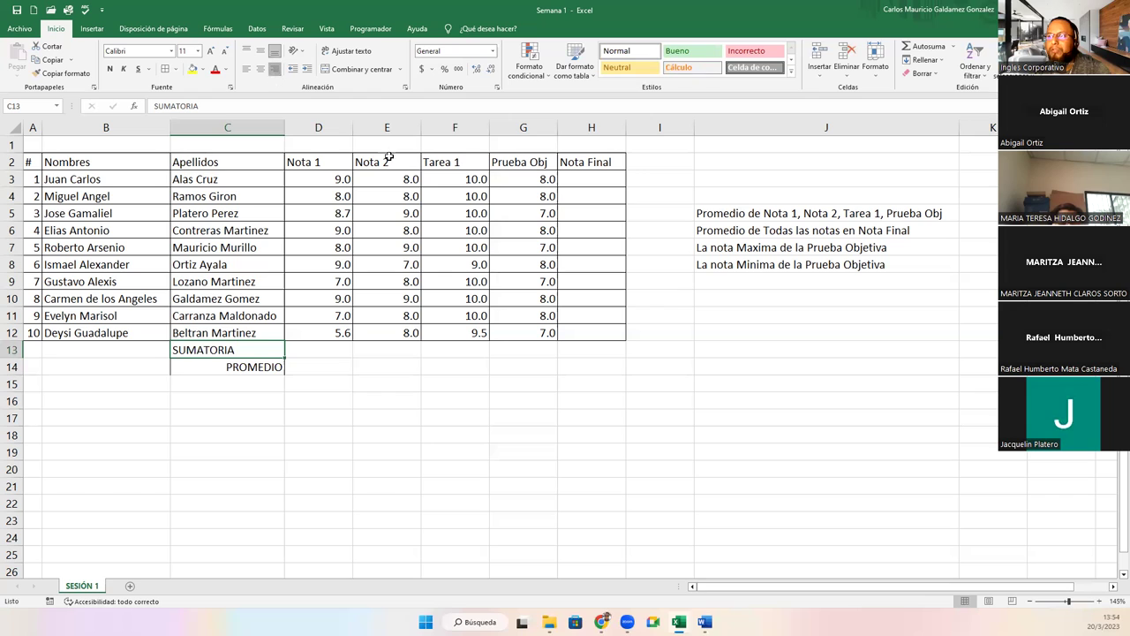
pyautogui.click(710, 196)
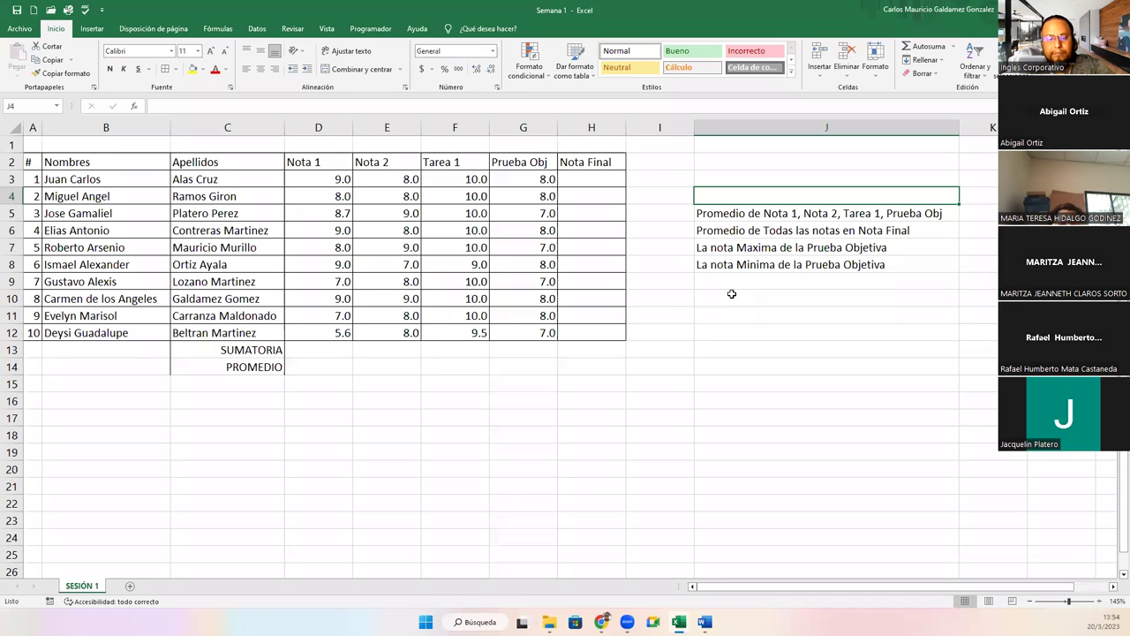
# Enter 'Obtener la suma de Nota 1, Nota 2, Tarea 1 y Prueba Obj' in J4 and autofit column J.
pyautogui.write('Objetiv')
pyautogui.press('BackSpace')
pyautogui.press('BackSpace')
pyautogui.write('er')
pyautogui.press('BackSpace')
pyautogui.press('BackSpace')
pyautogui.press('BackSpace')
pyautogui.press('BackSpace')
pyautogui.press('BackSpace')
pyautogui.write('tener la suma ')
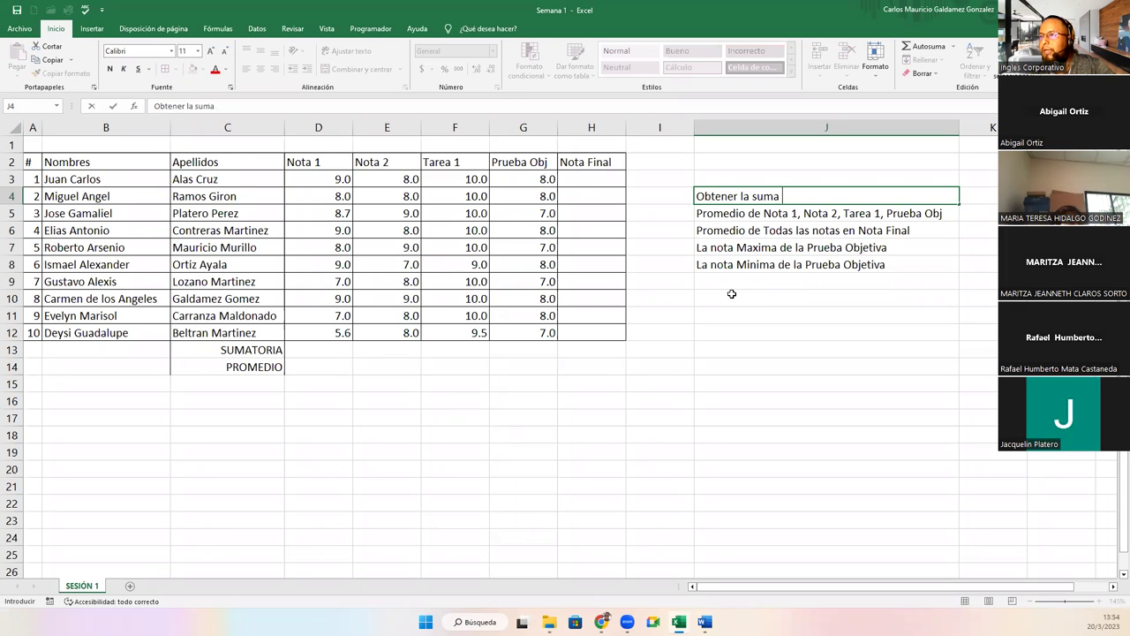
pyautogui.write('de Not')
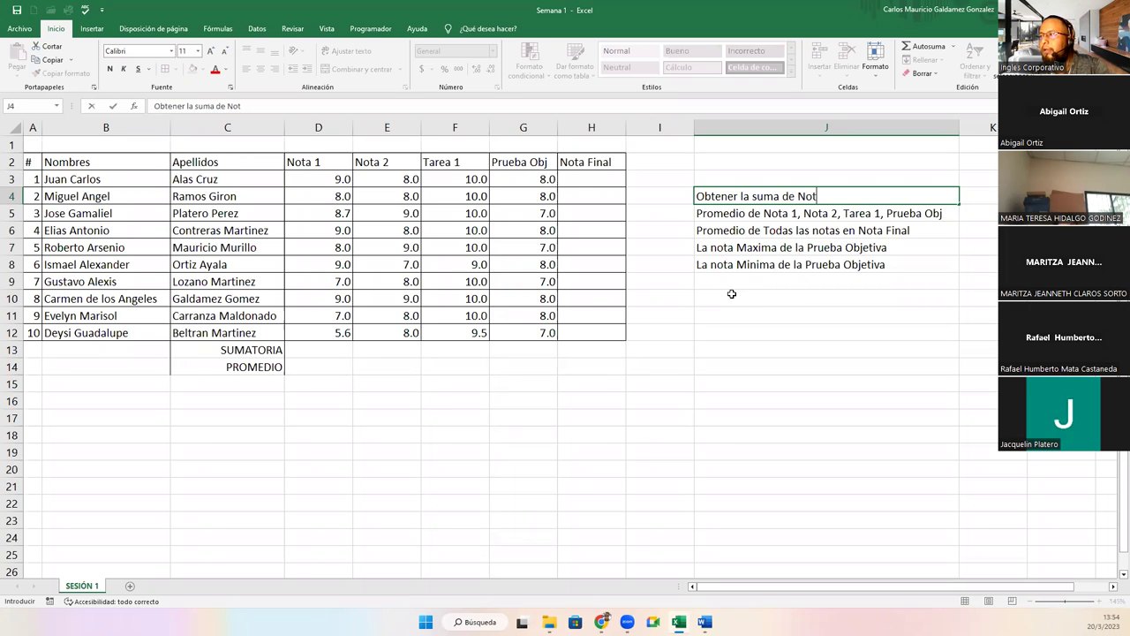
pyautogui.write('a 1, no')
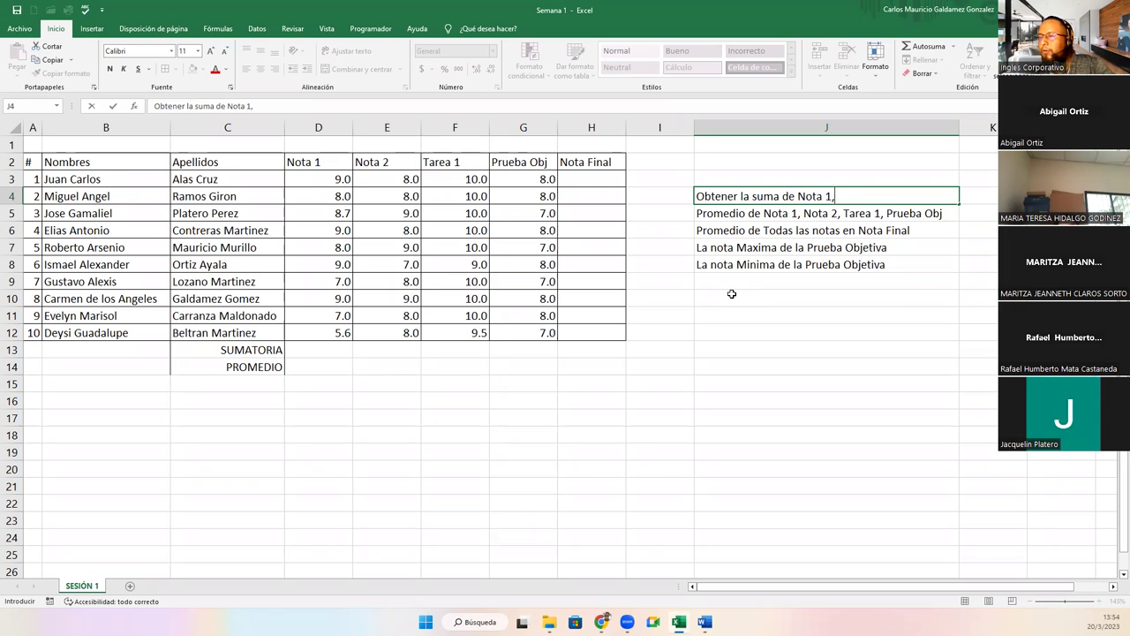
pyautogui.press('BackSpace')
pyautogui.press('BackSpace')
pyautogui.write('Nota 2')
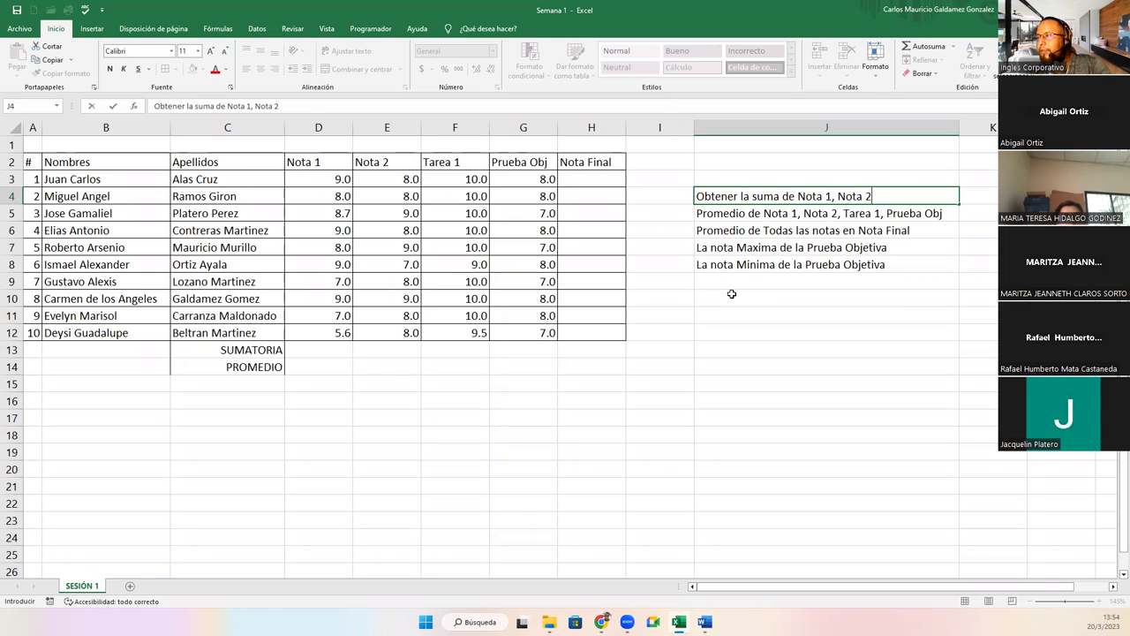
pyautogui.write(', Tare')
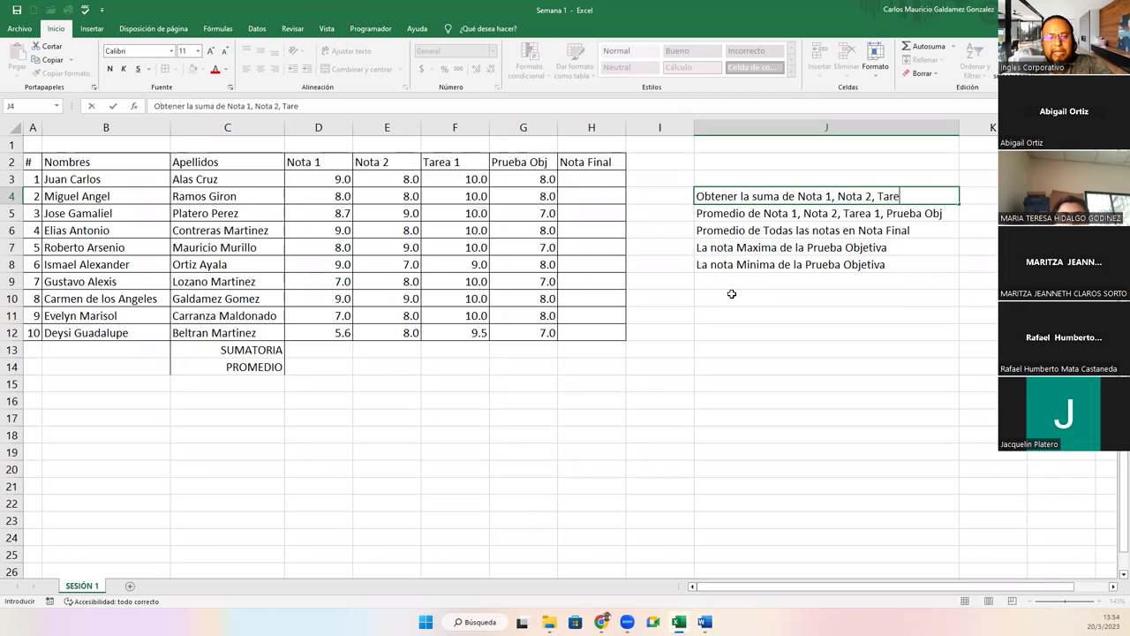
pyautogui.write('a 1 y Prueba Obj')
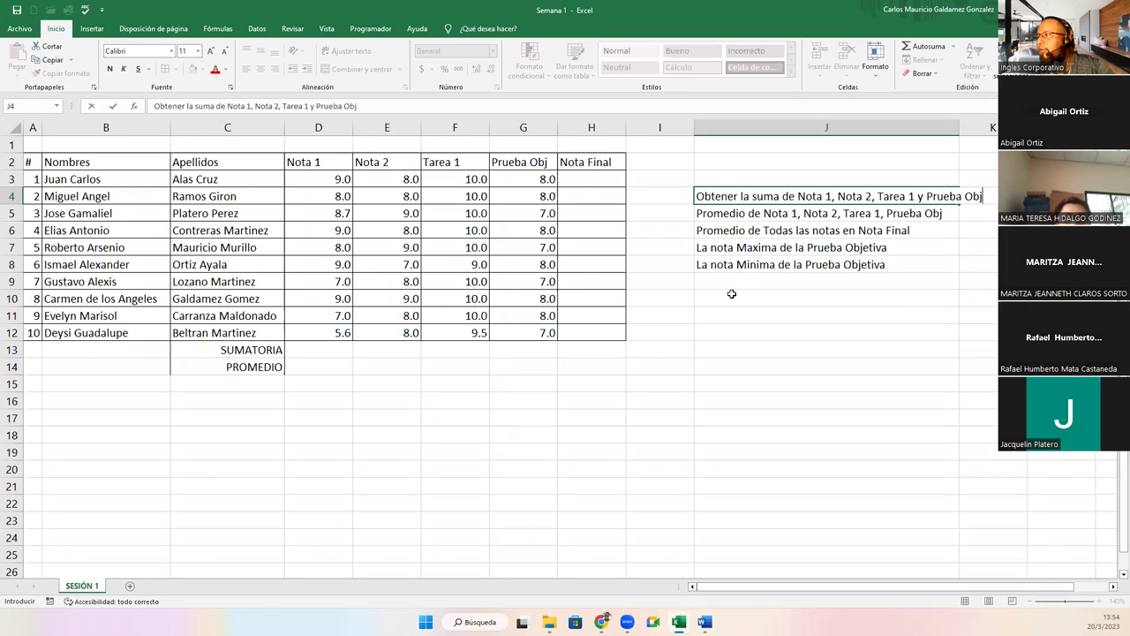
pyautogui.press('Return')
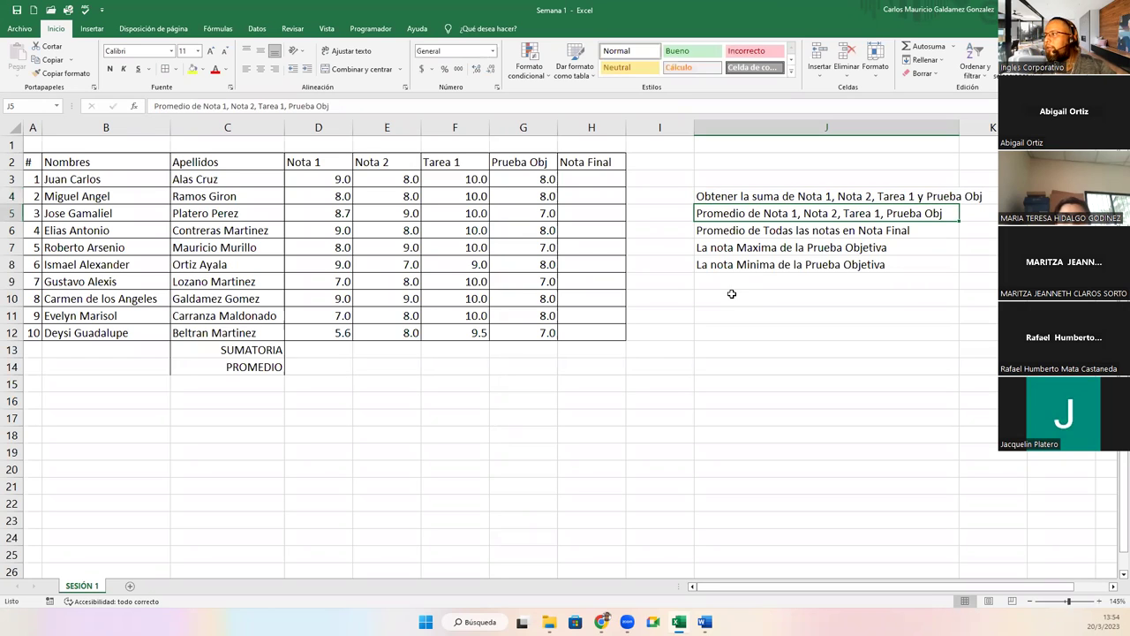
pyautogui.doubleClick(956, 128)
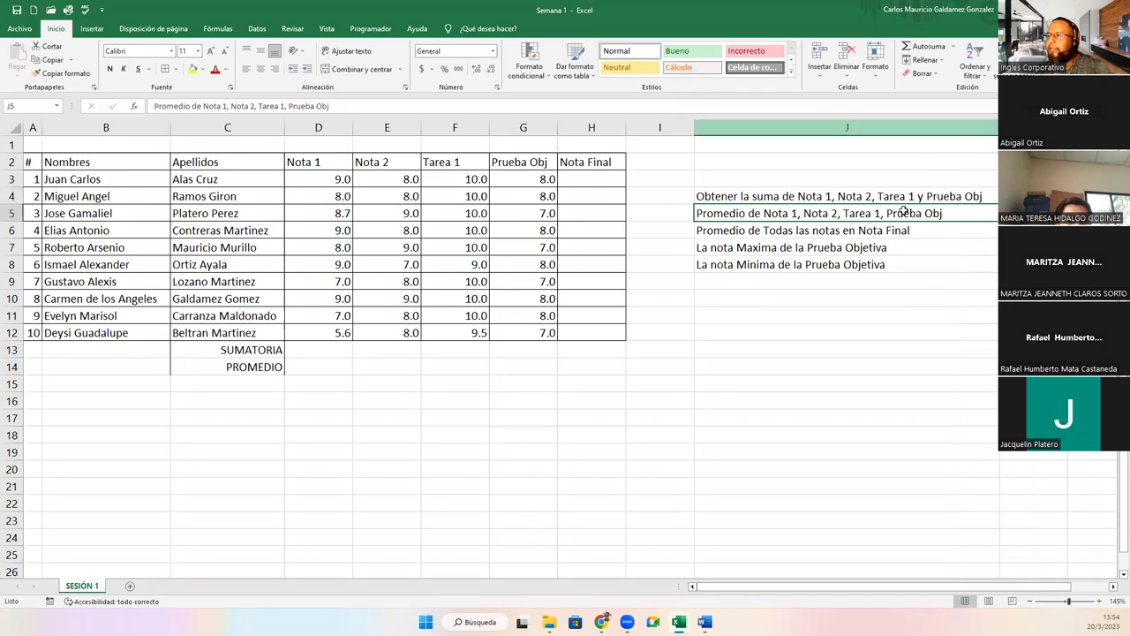
# Copy the task notes J4:J8, then cancel the copy and select C13:G14 before moving to D13.
pyautogui.moveTo(706, 195); pyautogui.dragTo(716, 269)
pyautogui.hotkey('ctrl', 'c')
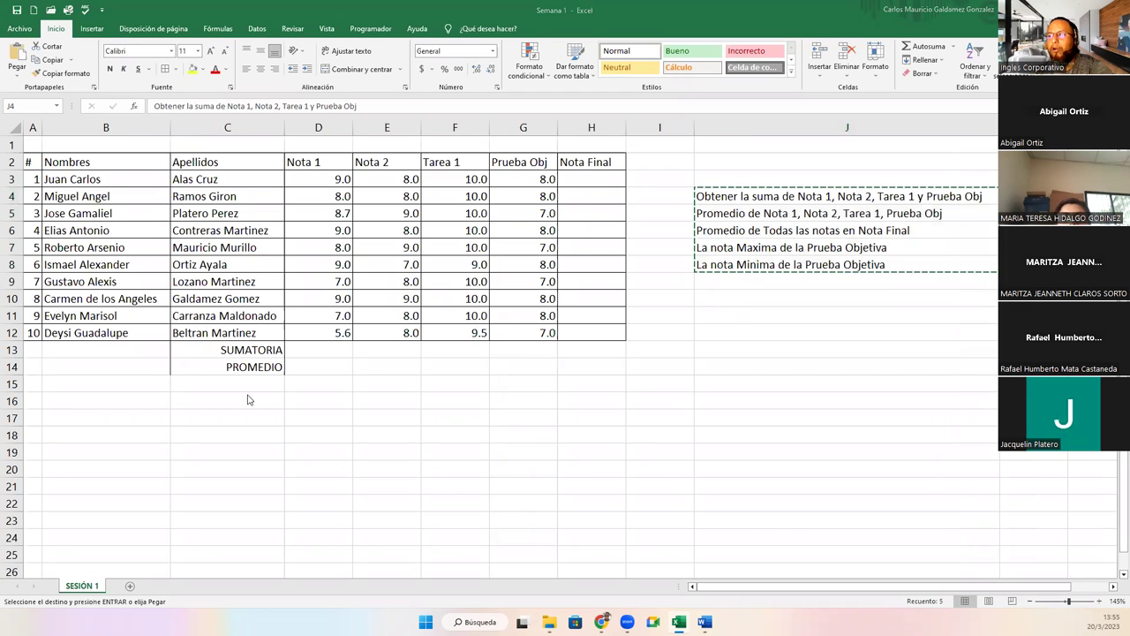
pyautogui.moveTo(239, 349); pyautogui.dragTo(550, 366)
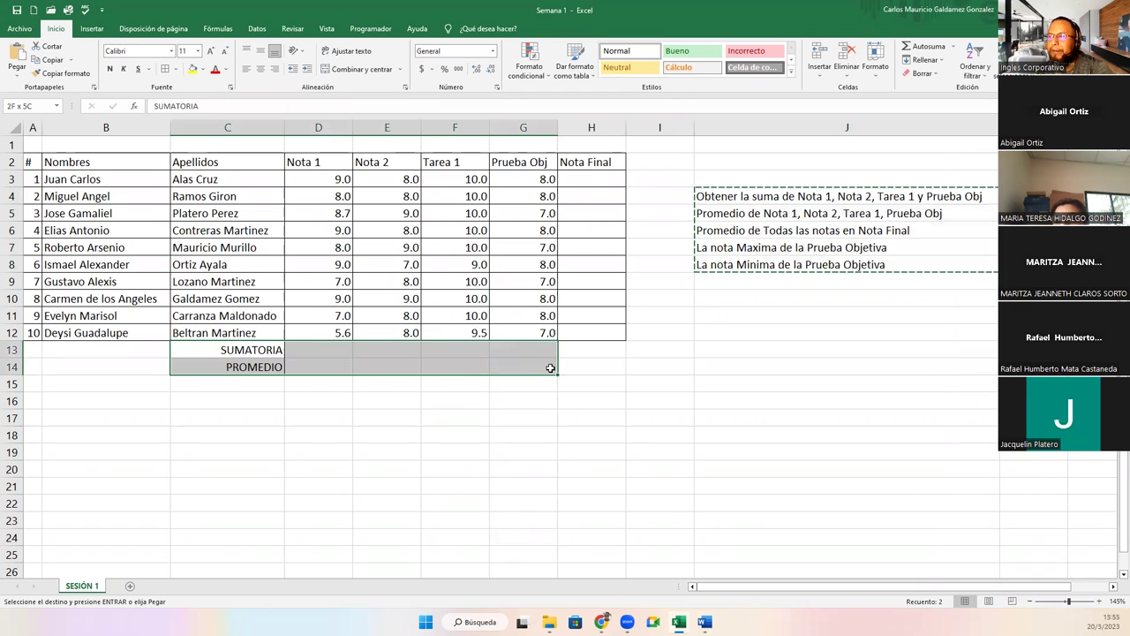
pyautogui.press('Escape')
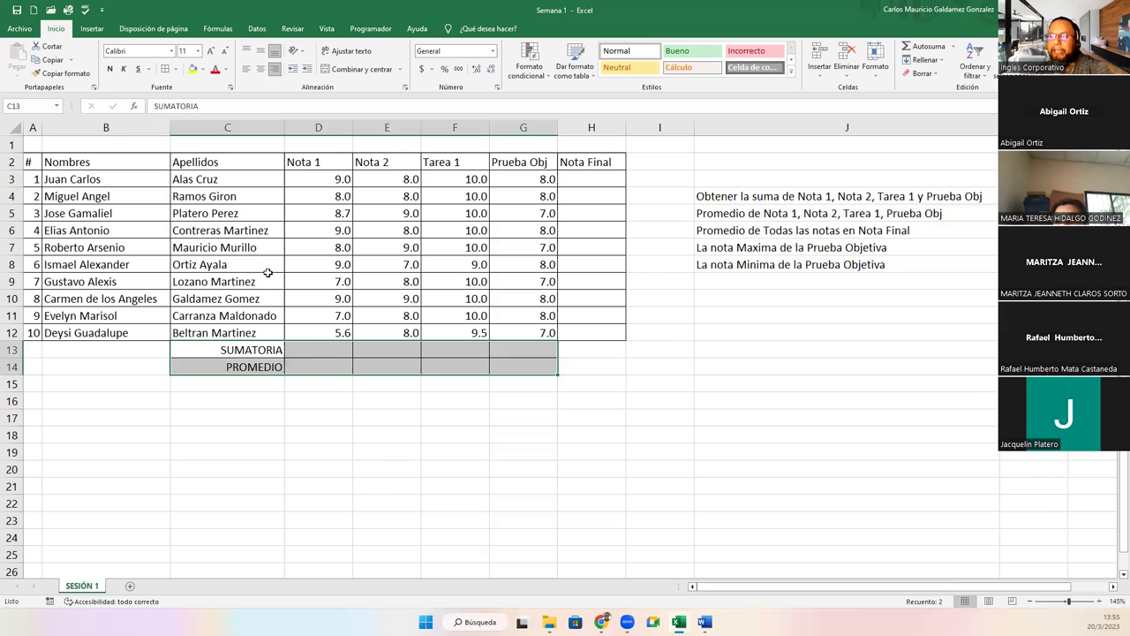
pyautogui.click(309, 354)
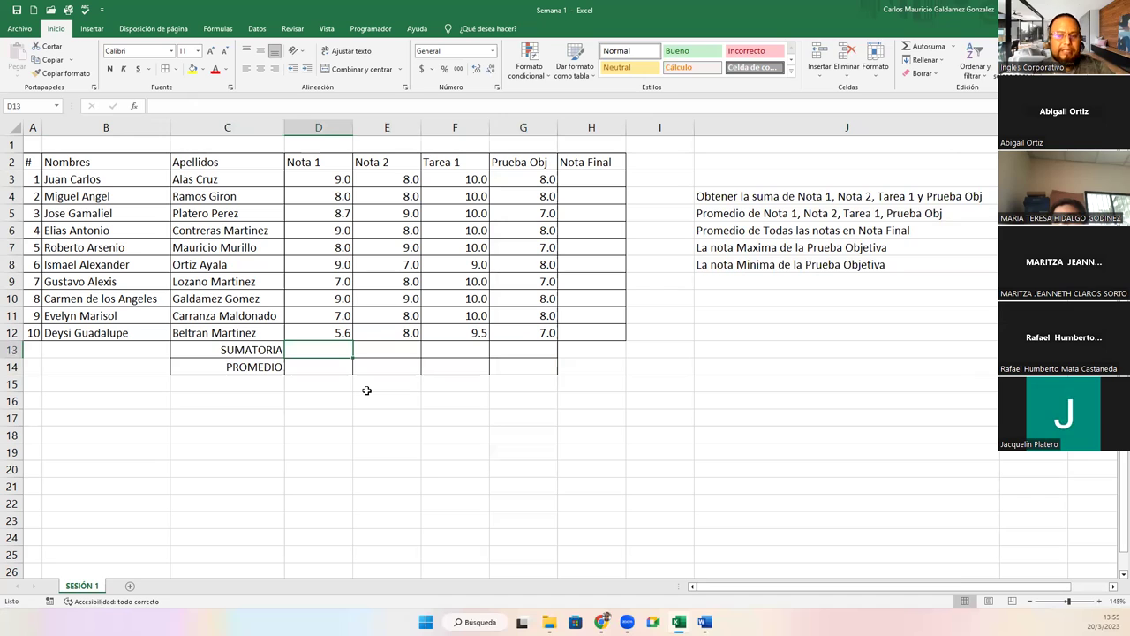
# Enter =SUMA(D3:D12) in D13 to total the Nota 1 scores, giving 80.3.
pyautogui.write('=sum')
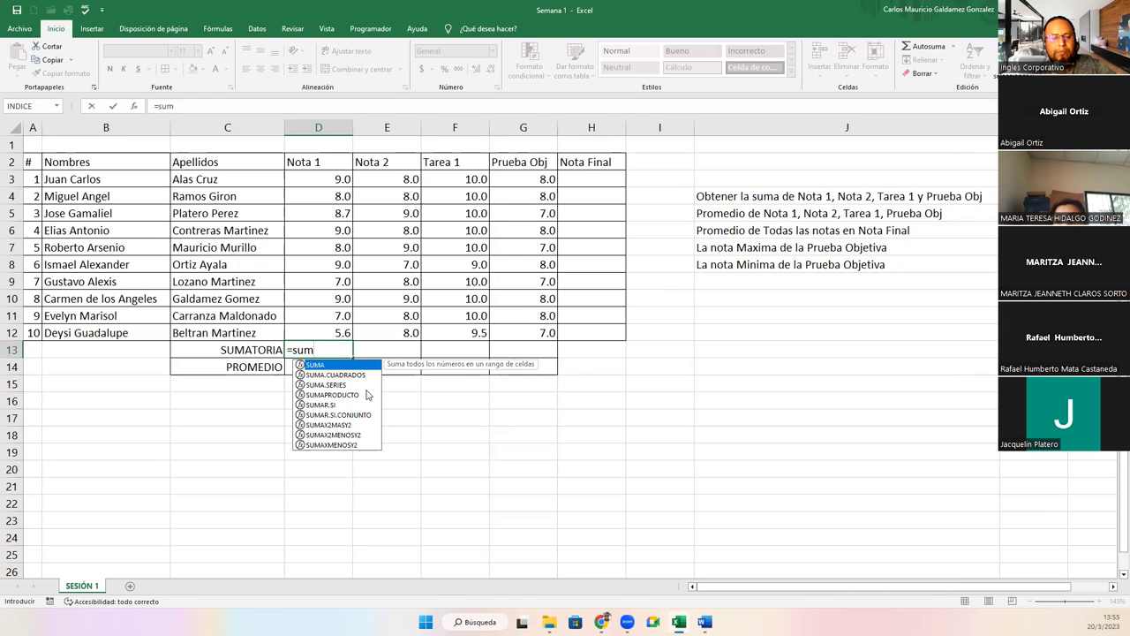
pyautogui.press('Tab')
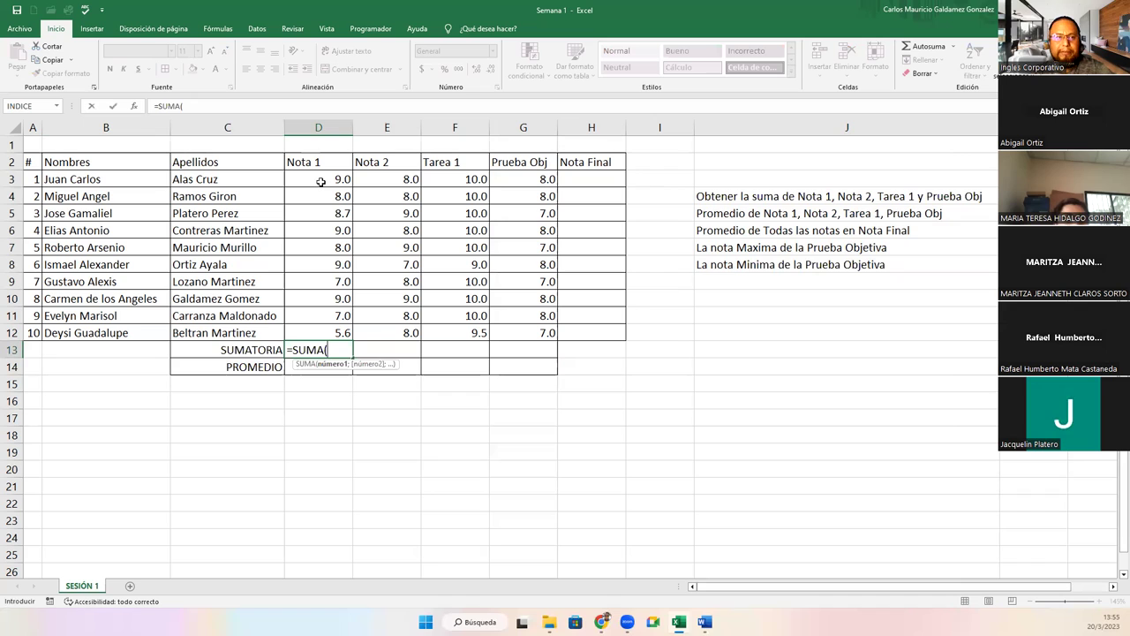
pyautogui.click(321, 182)
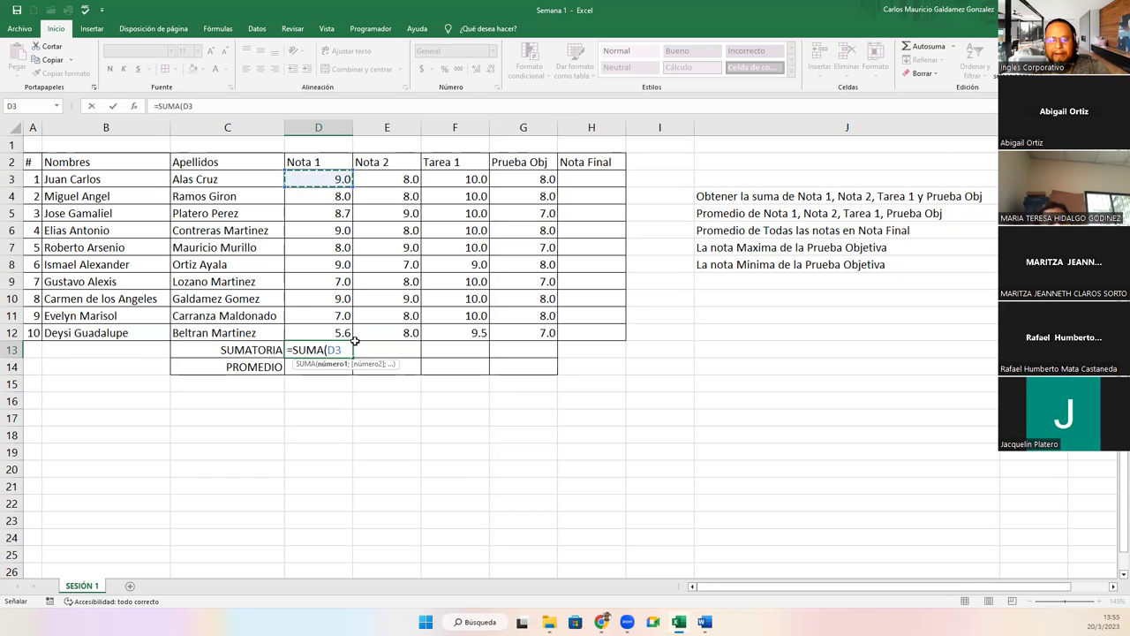
pyautogui.press('F8')
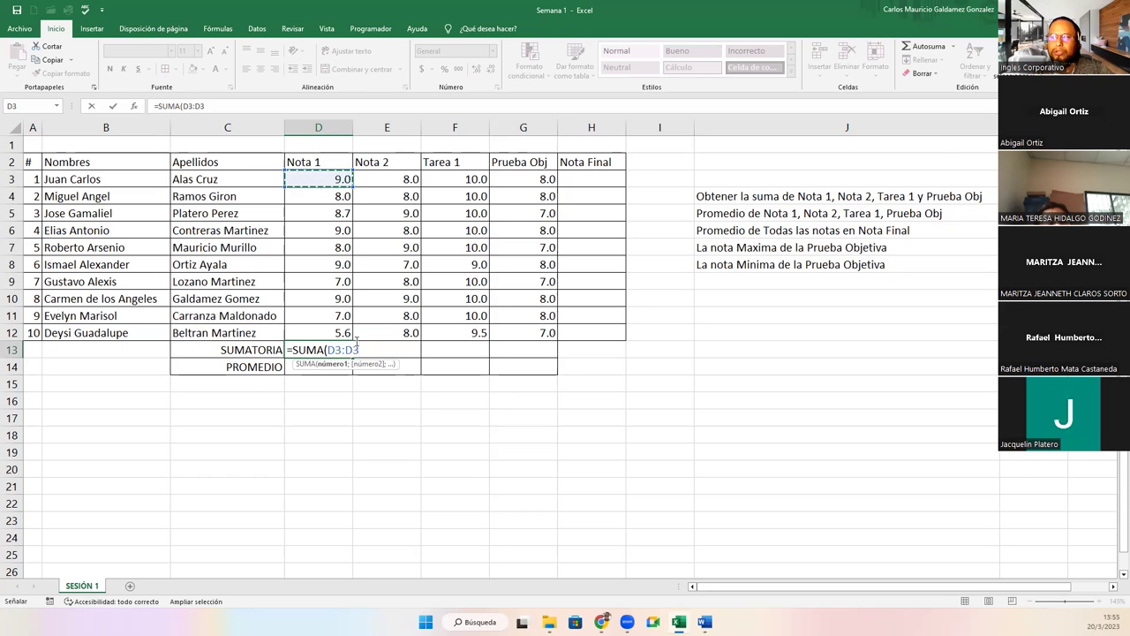
pyautogui.click(331, 332)
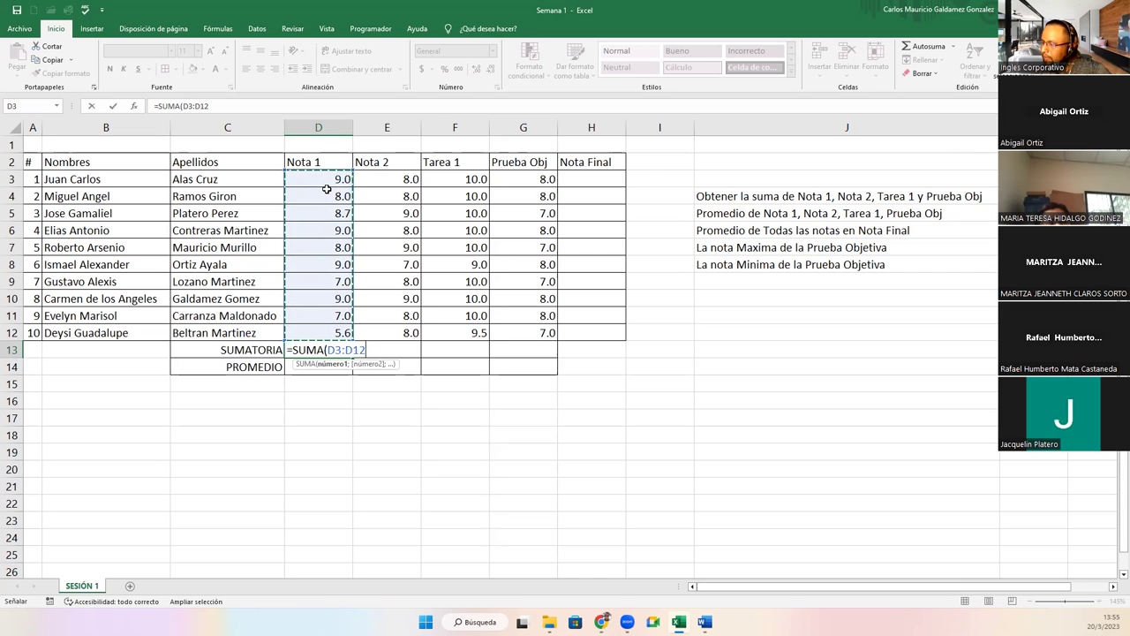
pyautogui.write(')')
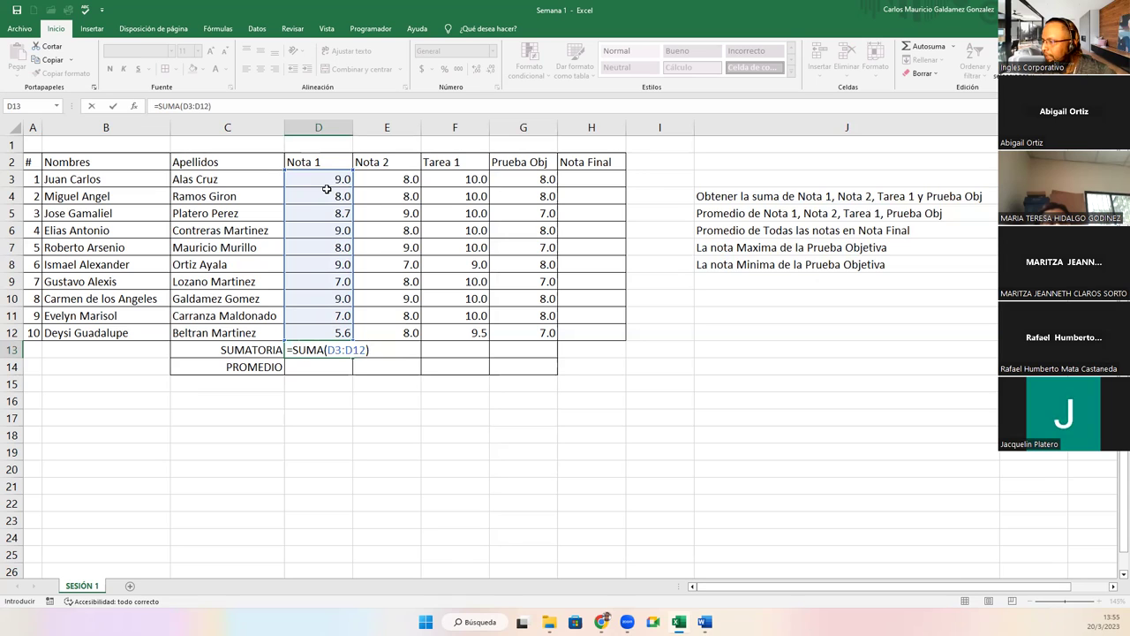
pyautogui.press('Return')
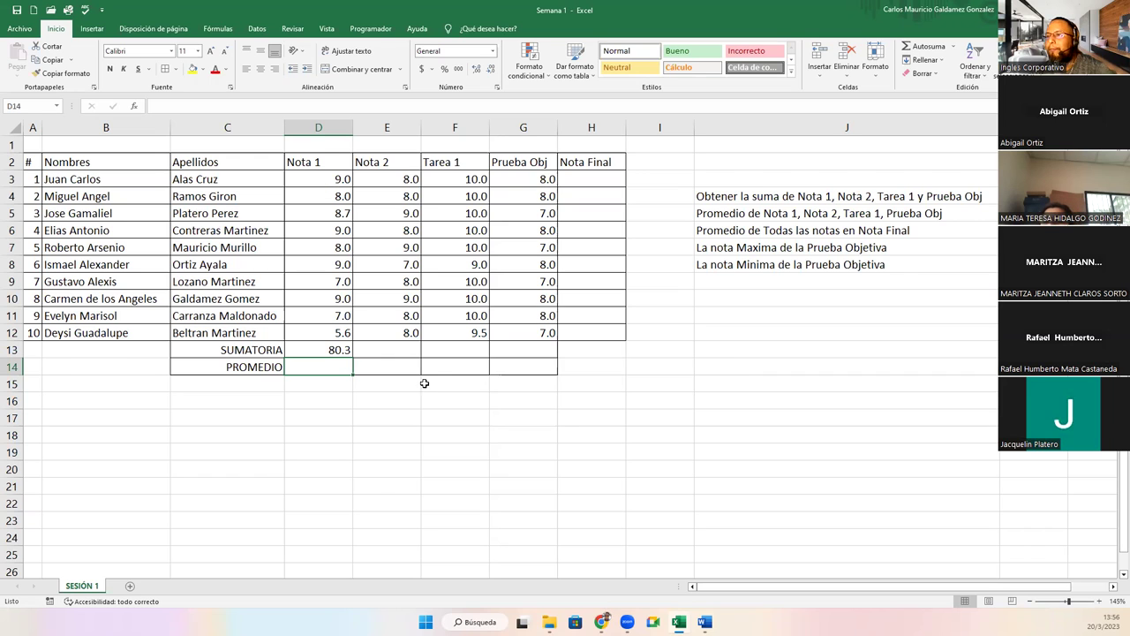
pyautogui.click(382, 349)
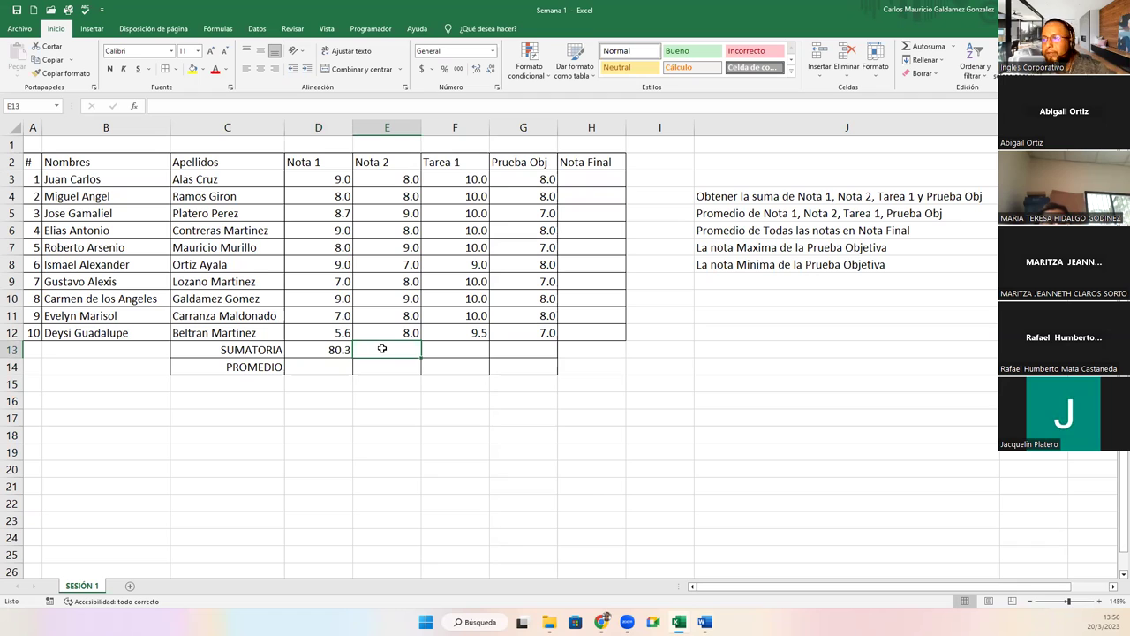
# Enter =SUMA(E3:E12) in E13 so the Nota 2 total shows 82.0.
pyautogui.write('=suma')
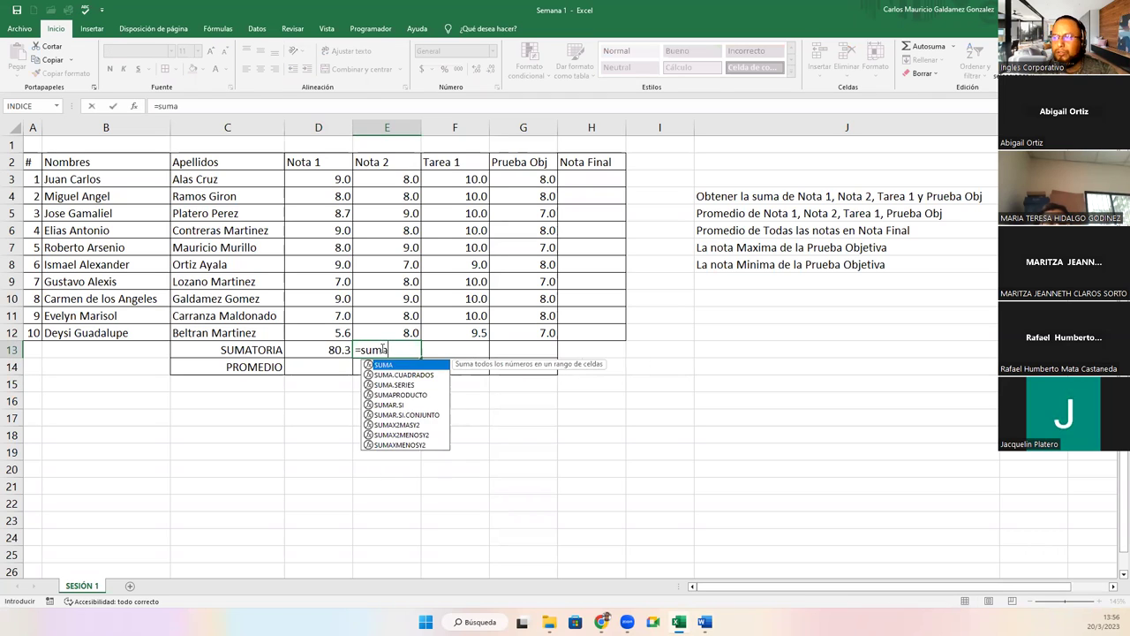
pyautogui.press('Tab')
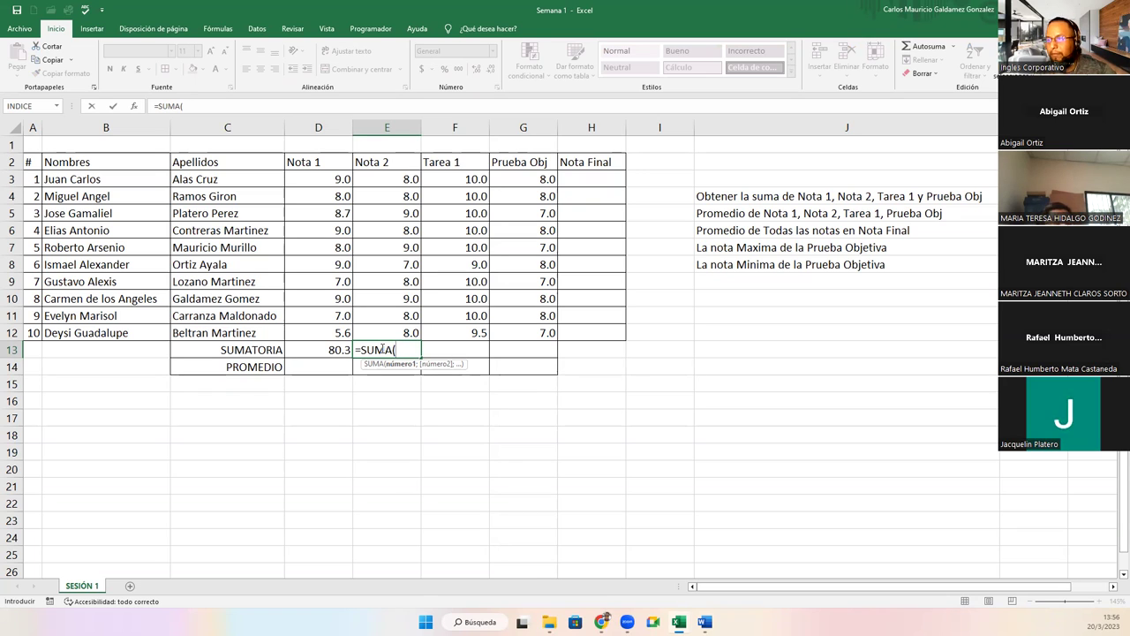
pyautogui.click(390, 179)
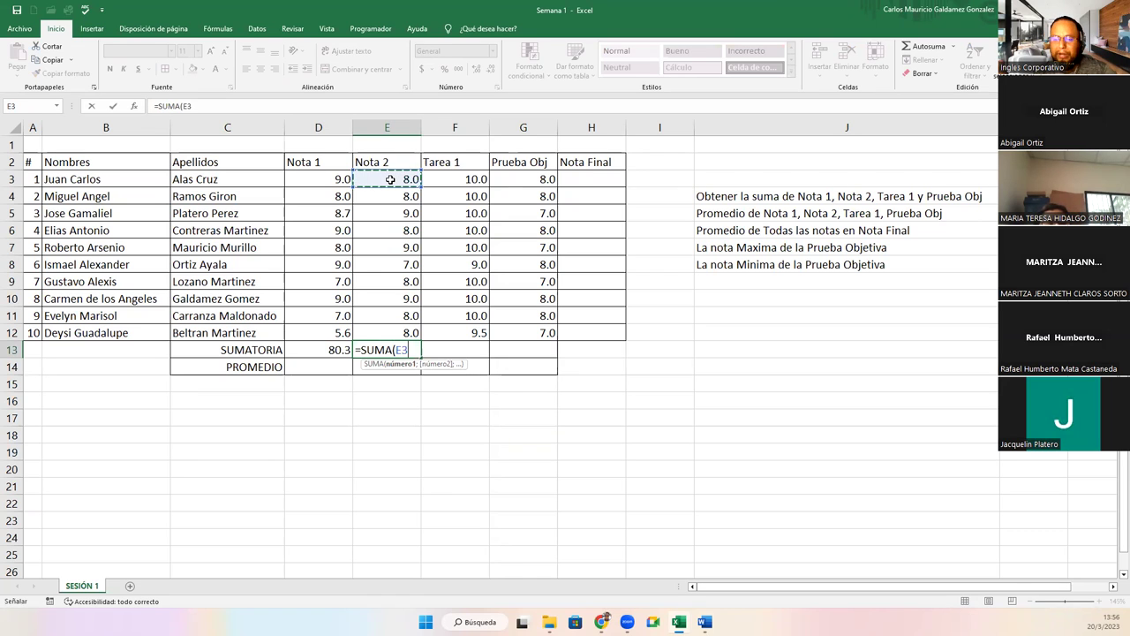
pyautogui.press('F8')
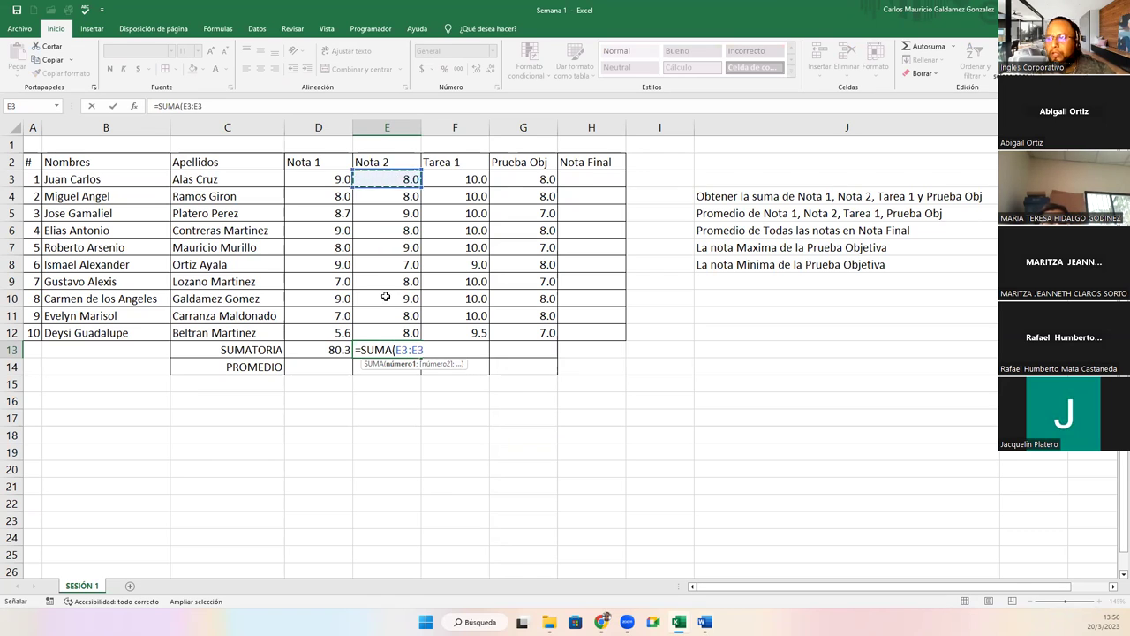
pyautogui.click(388, 333)
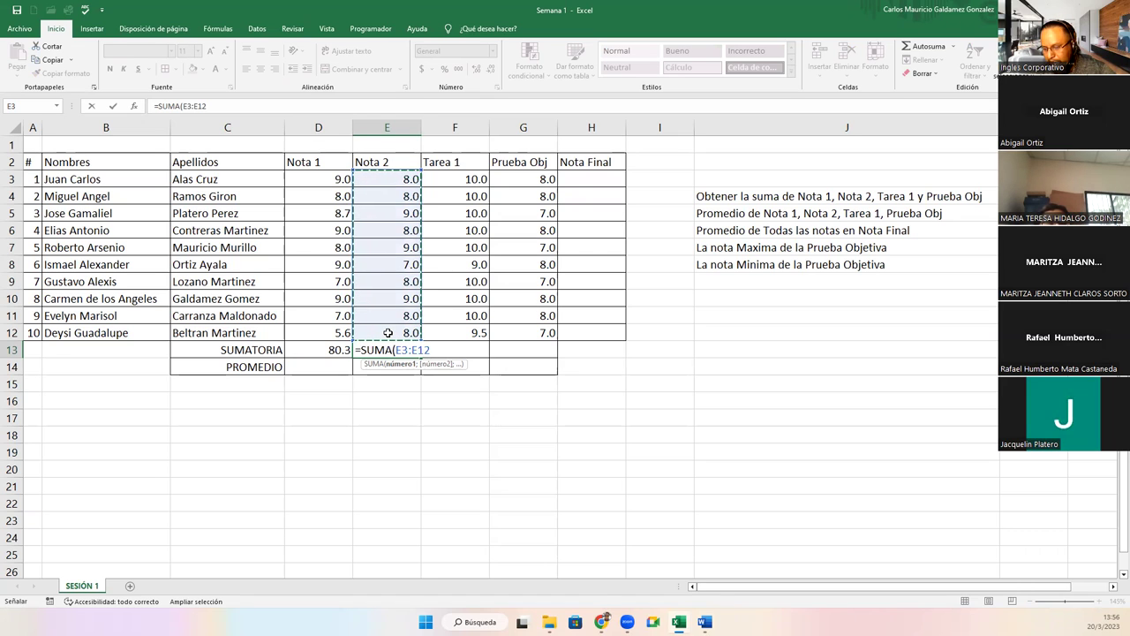
pyautogui.write(')')
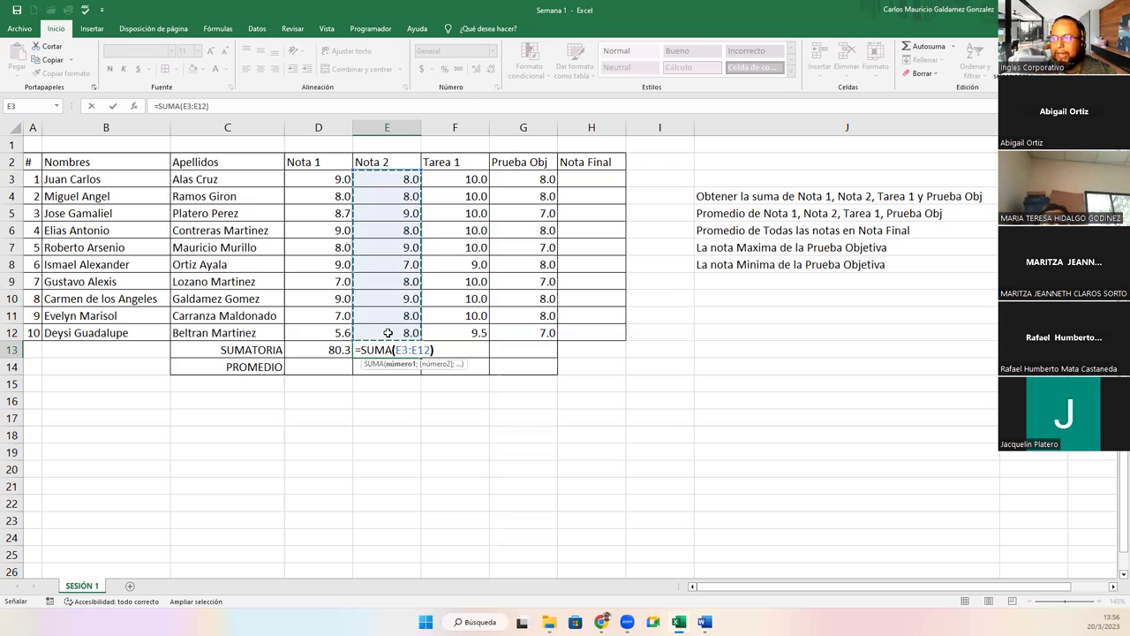
pyautogui.press('Return')
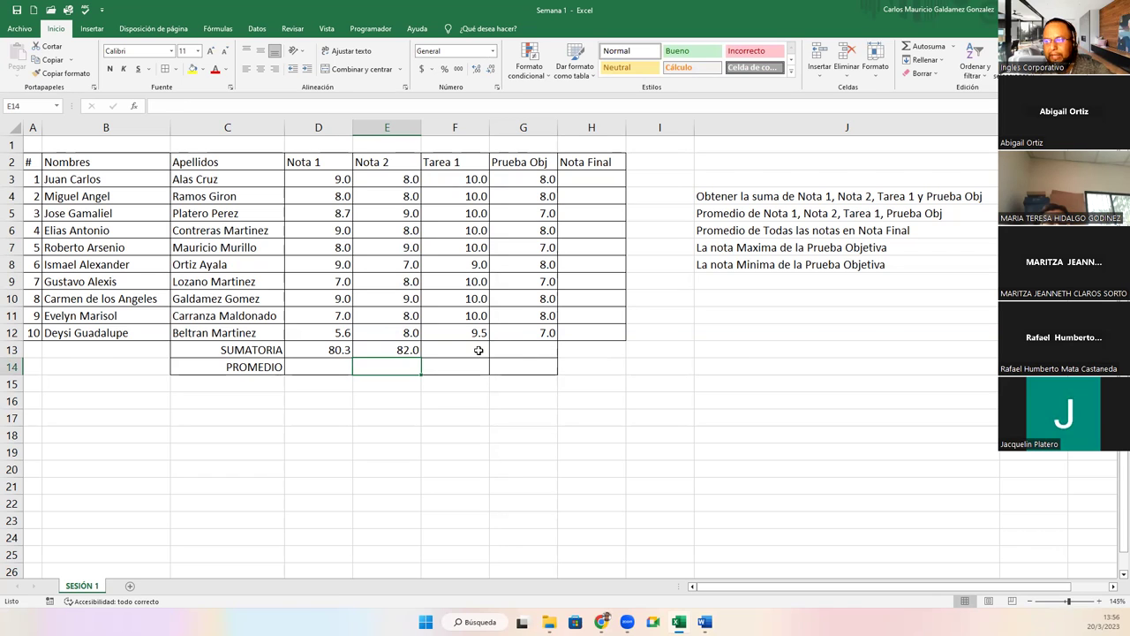
pyautogui.click(477, 349)
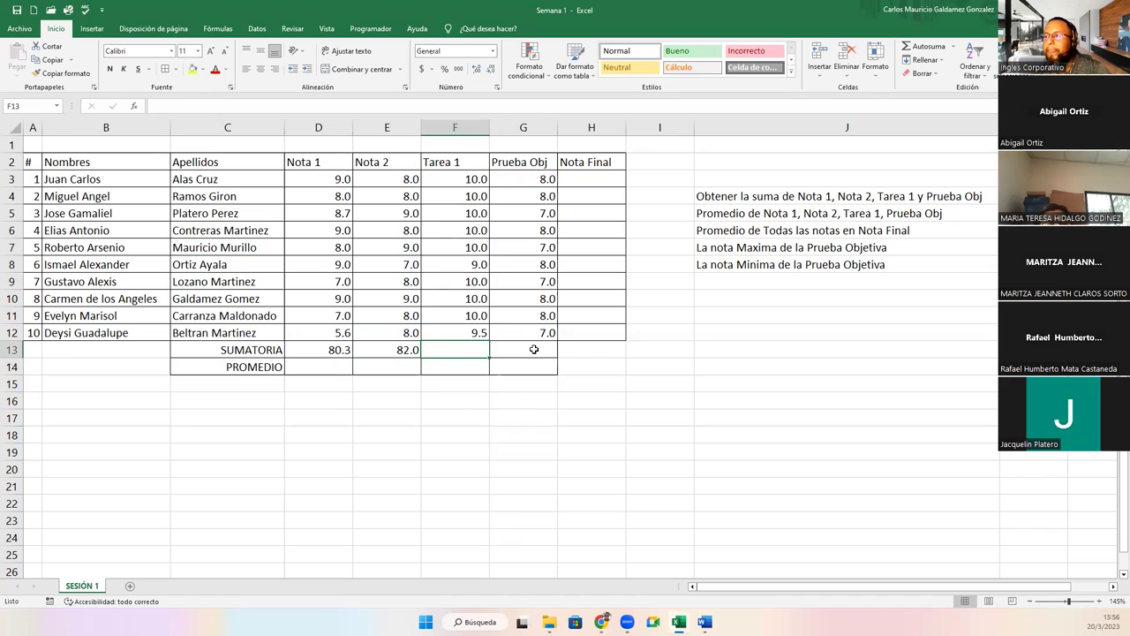
# Enter =PROMEDIO(D3:D12) in D14 for 8.0, then select D3:D12 to verify the average.
pyautogui.click(312, 371)
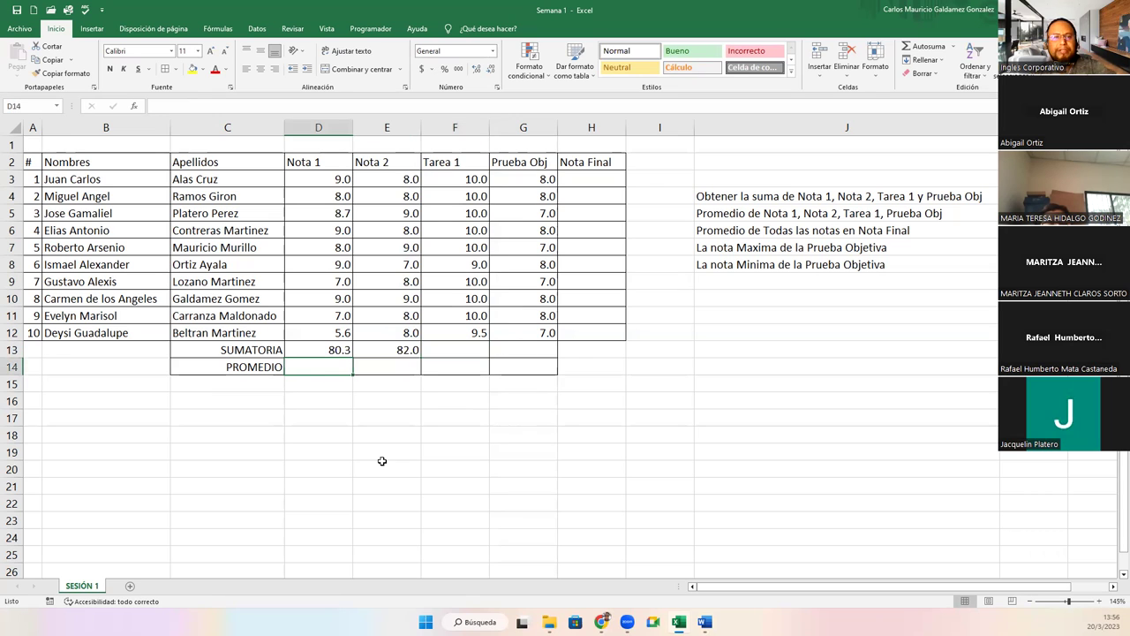
pyautogui.write('=prome')
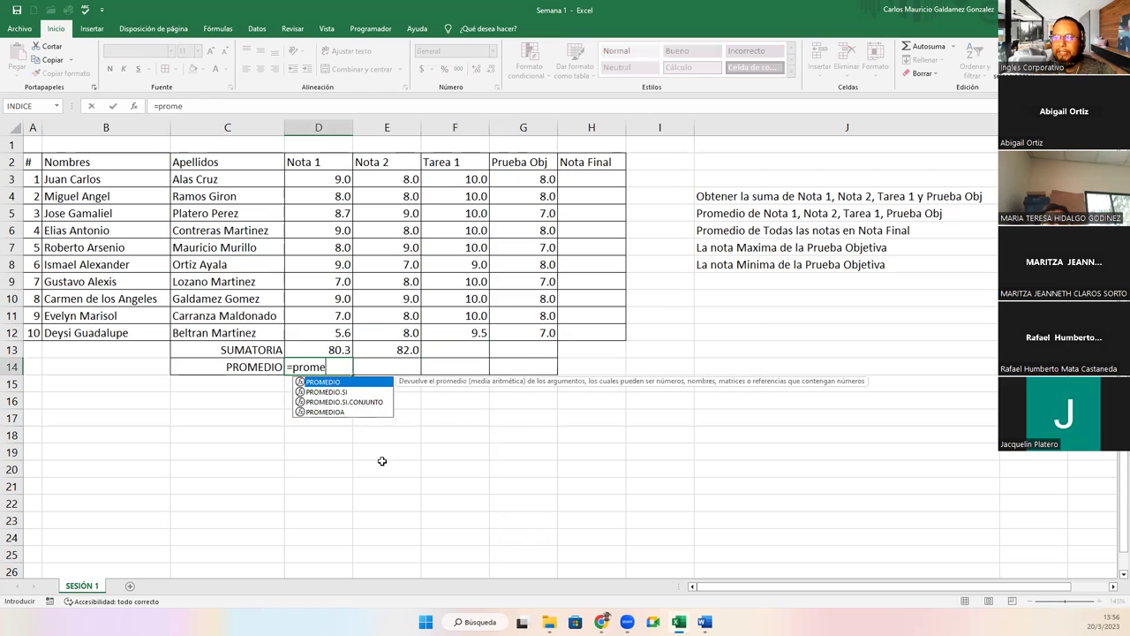
pyautogui.press('Tab')
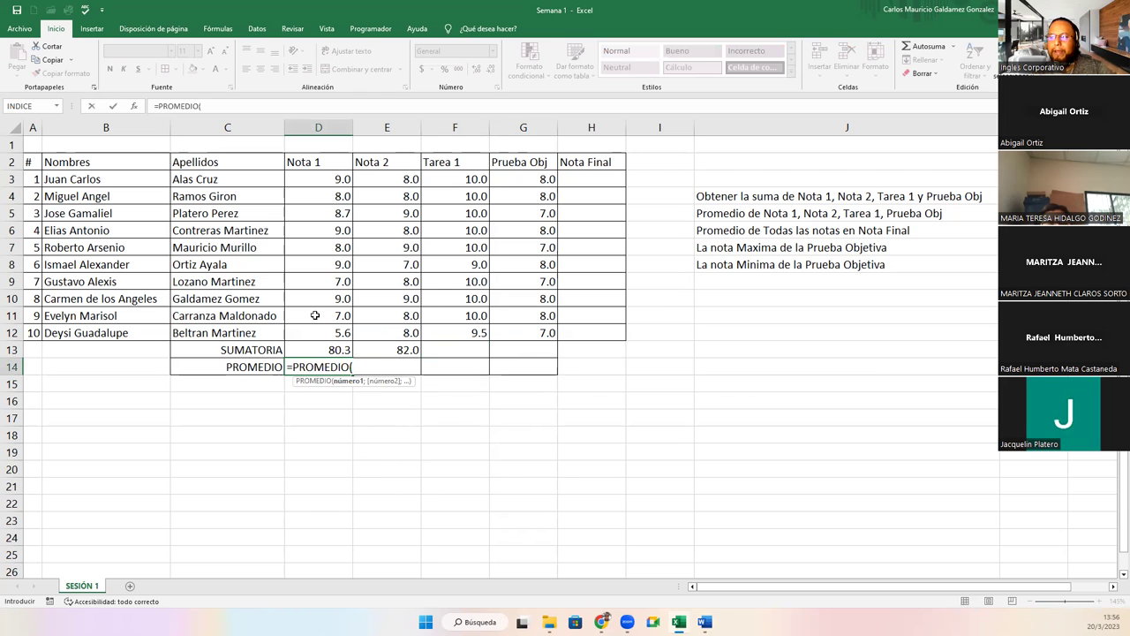
pyautogui.moveTo(317, 179); pyautogui.dragTo(317, 330)
pyautogui.write(')')
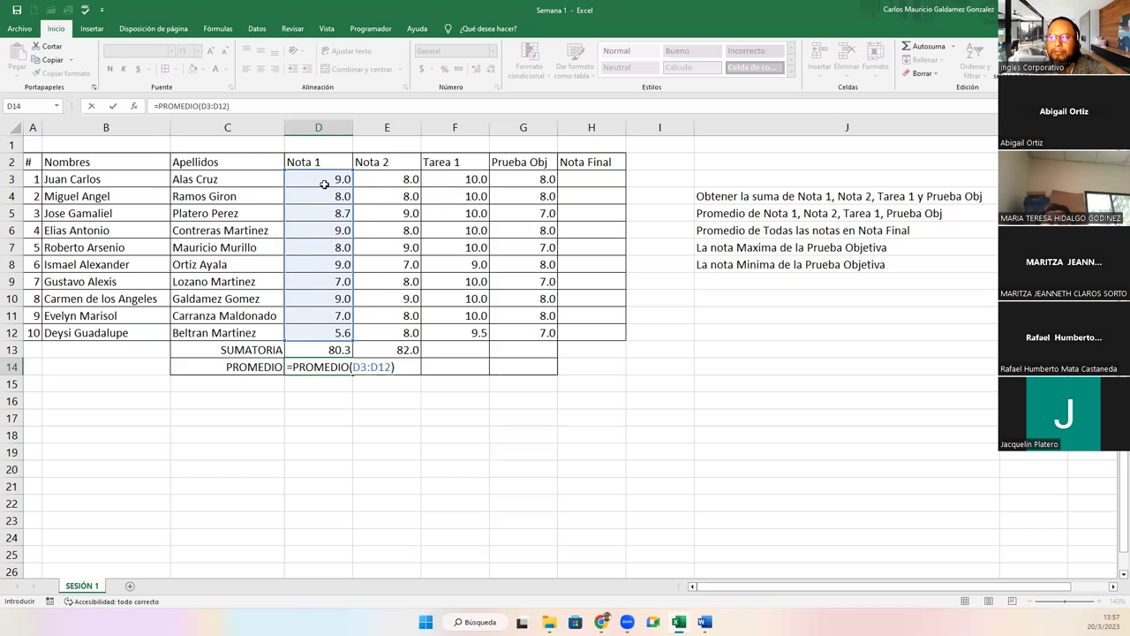
pyautogui.hotkey('ctrl', 'Return')
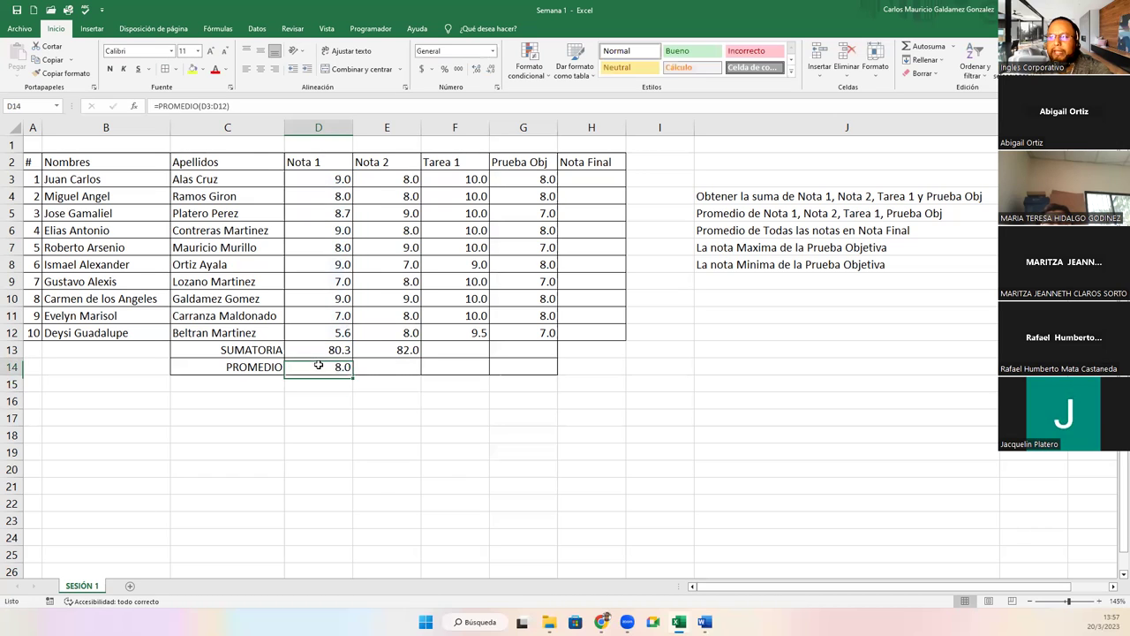
pyautogui.moveTo(332, 181); pyautogui.dragTo(332, 333)
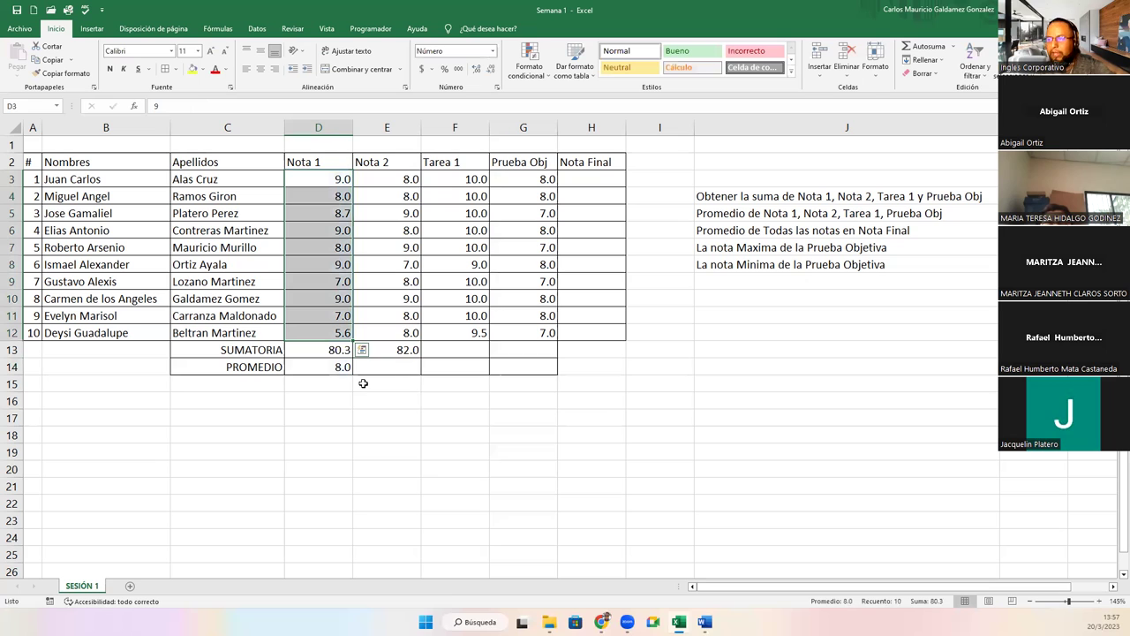
# Enter =PROMEDIO(E3:E12) in E14 so the Nota 2 average shows 8.2.
pyautogui.click(385, 365)
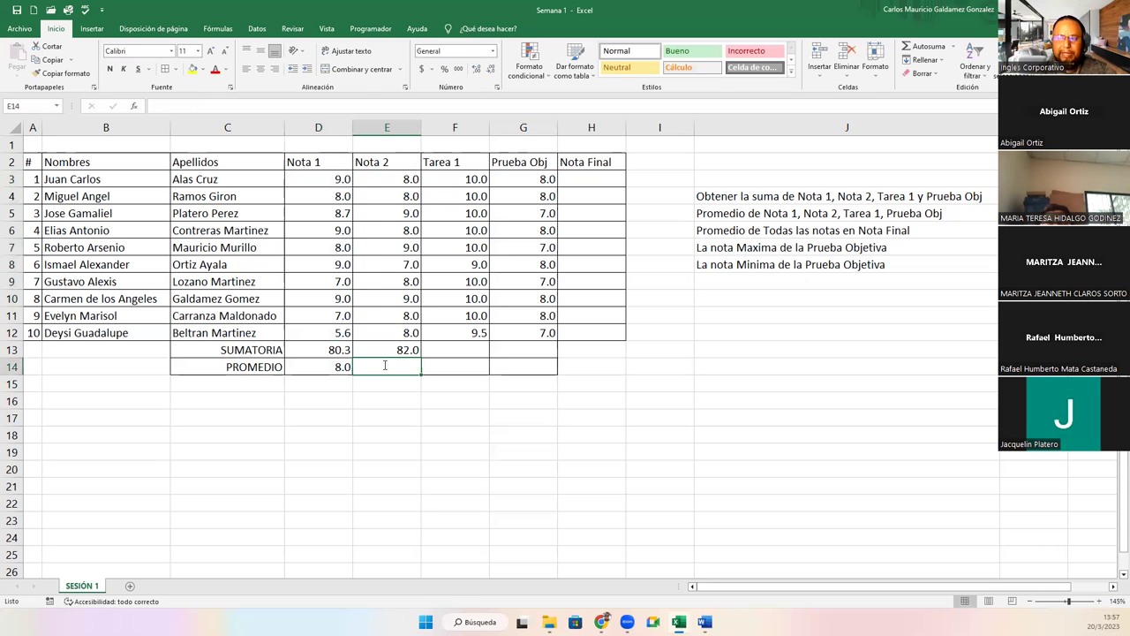
pyautogui.write('=promedio')
pyautogui.press('Tab')
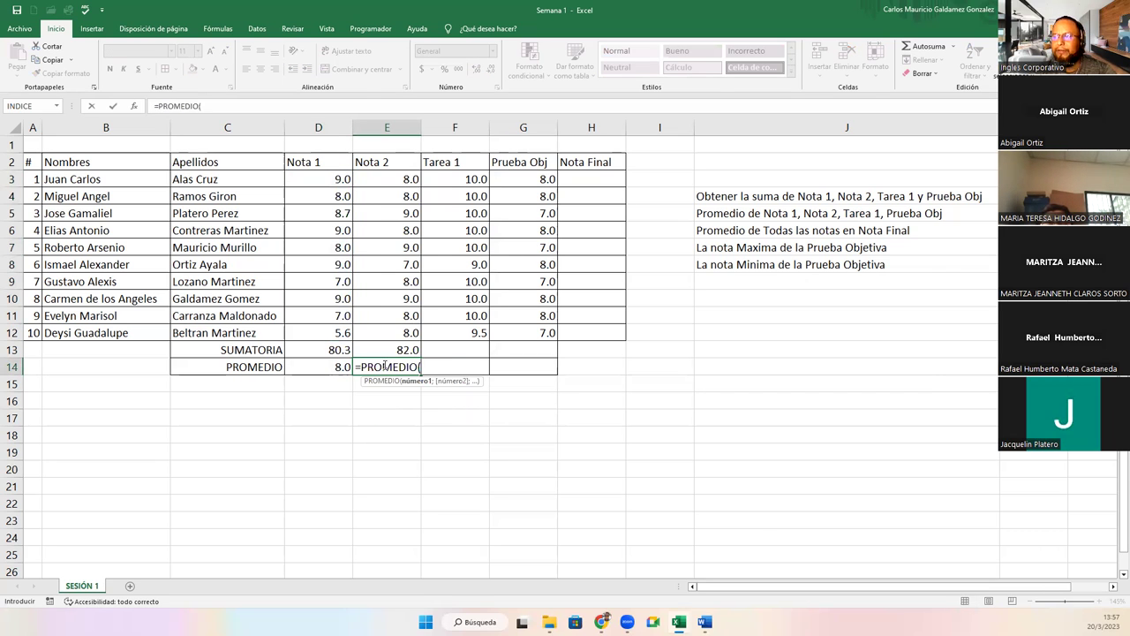
pyautogui.click(370, 183)
pyautogui.moveTo(370, 183); pyautogui.dragTo(388, 329)
pyautogui.write(')')
pyautogui.press('Menu')
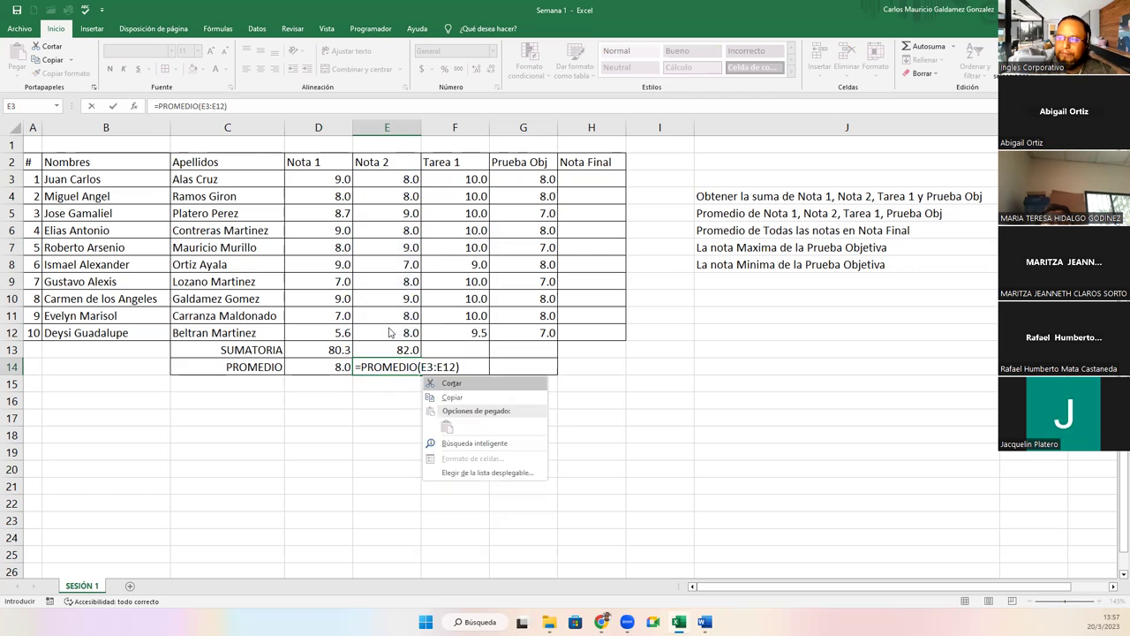
pyautogui.press('Escape')
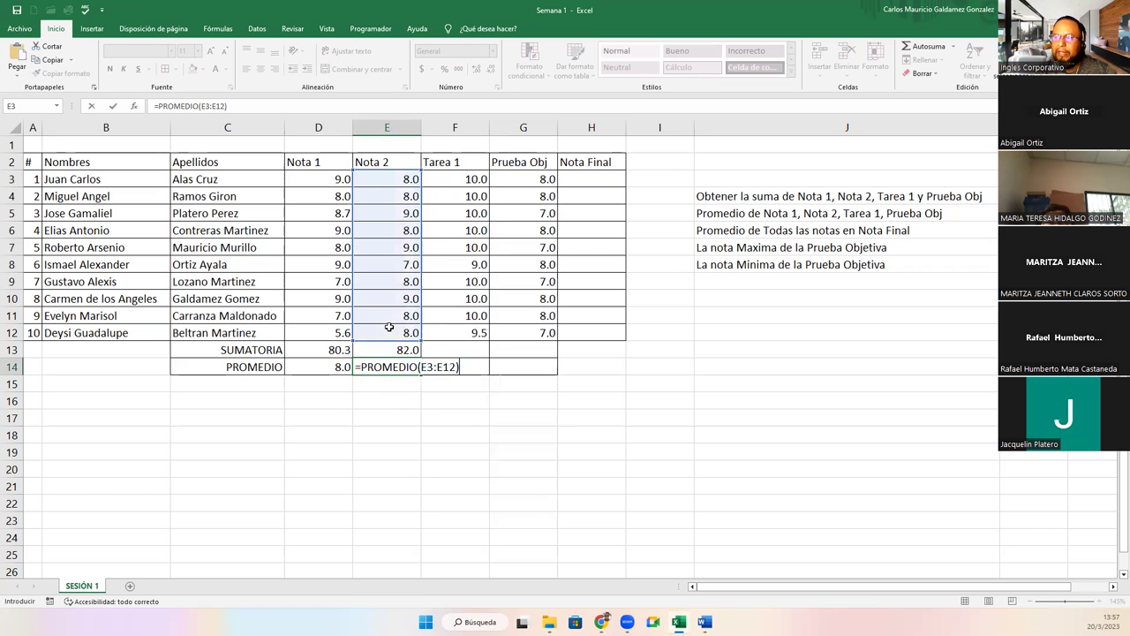
pyautogui.press('Return')
pyautogui.click(402, 367)
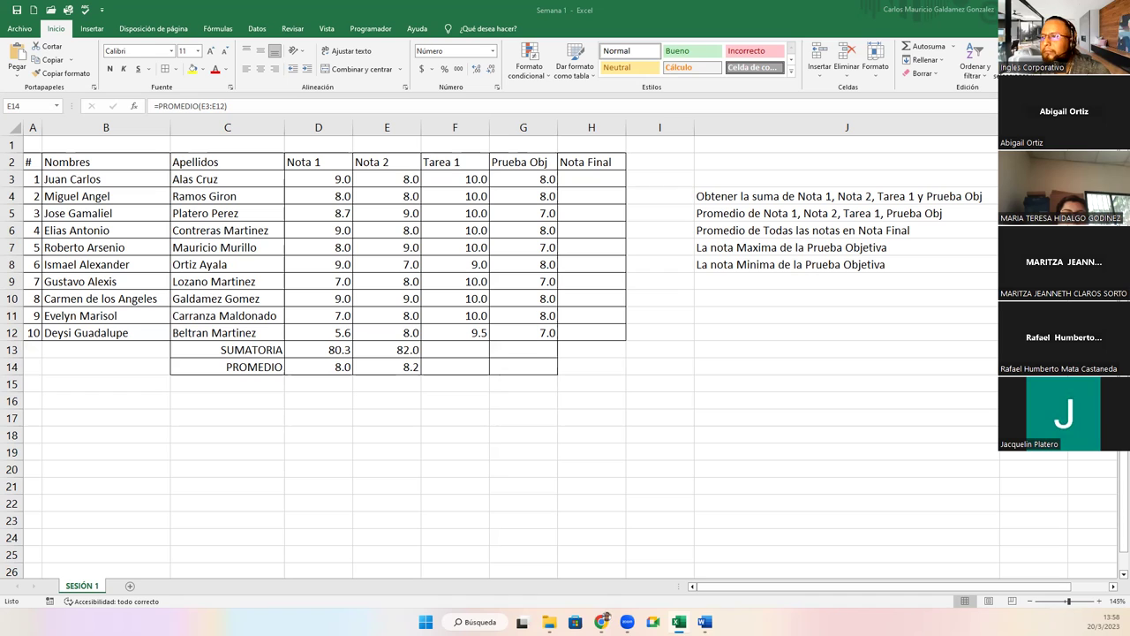
# Start a SUMA formula in the Tarea 1 total cell F13.
pyautogui.click(454, 351)
pyautogui.write('=su')
pyautogui.press('Tab')
# Finish =SUMA(F4:F12) in F13 and copy it into G13 for Prueba Obj.
pyautogui.moveTo(457, 196); pyautogui.dragTo(444, 334)
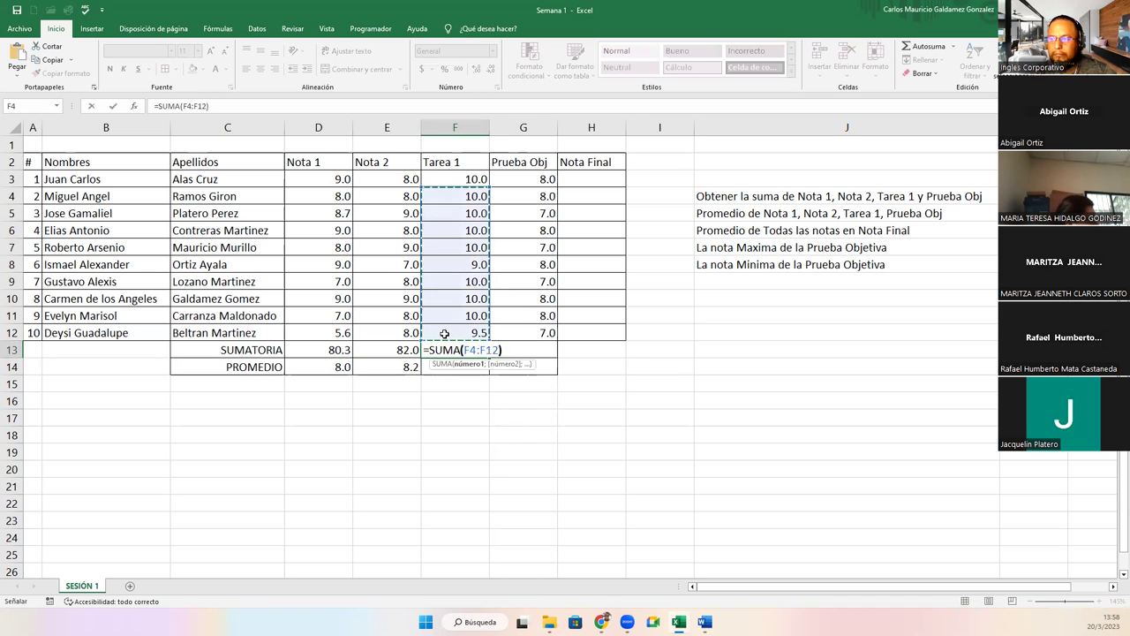
pyautogui.hotkey('ctrl', 'Return')
pyautogui.hotkey('ctrl', 'c')
pyautogui.press('Right')
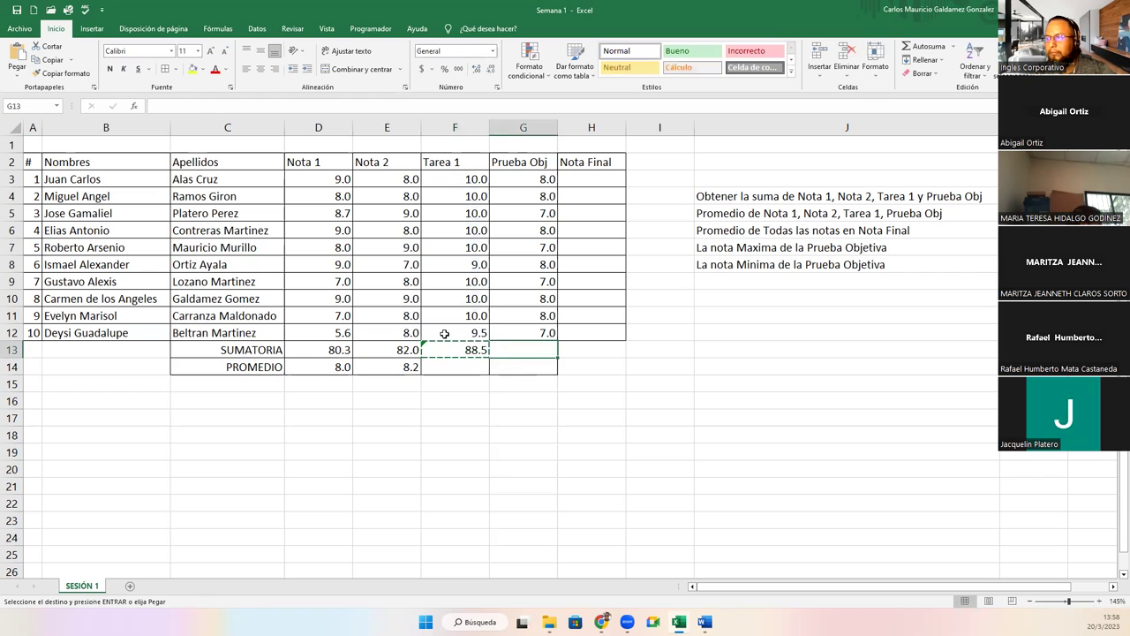
pyautogui.hotkey('ctrl', 'v')
pyautogui.press('F2')
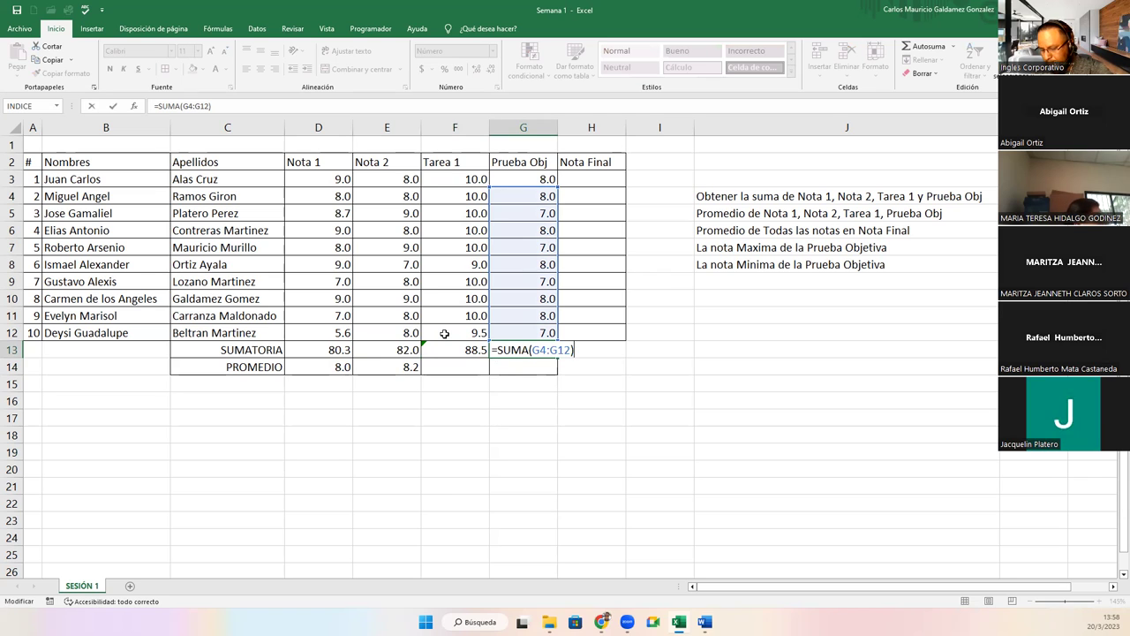
pyautogui.hotkey('ctrl', 'Return')
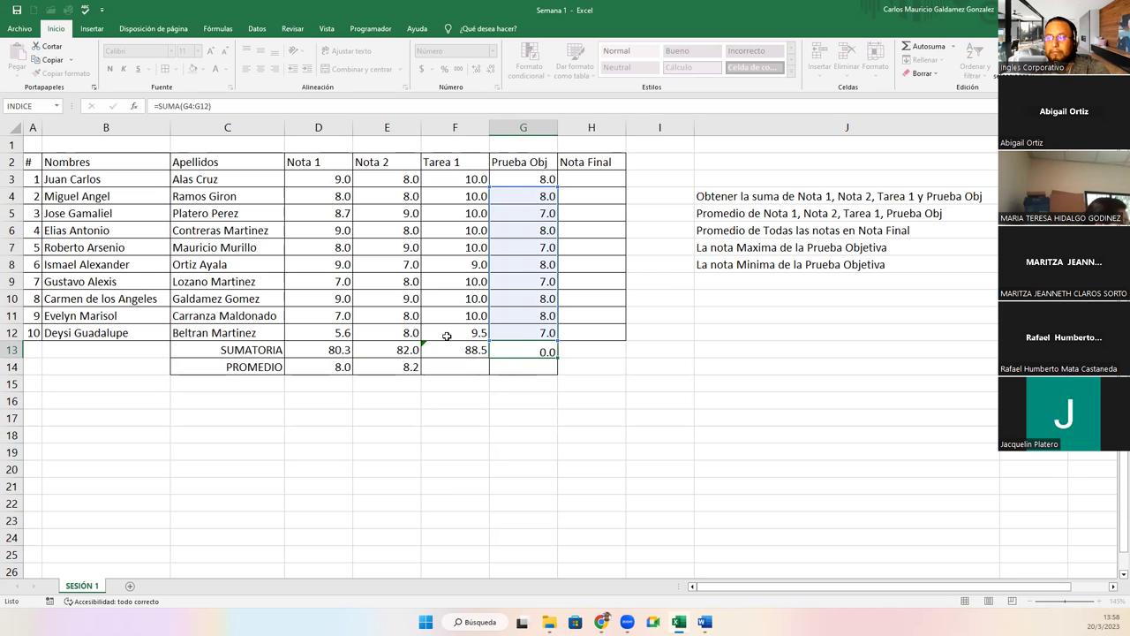
pyautogui.press('Return')
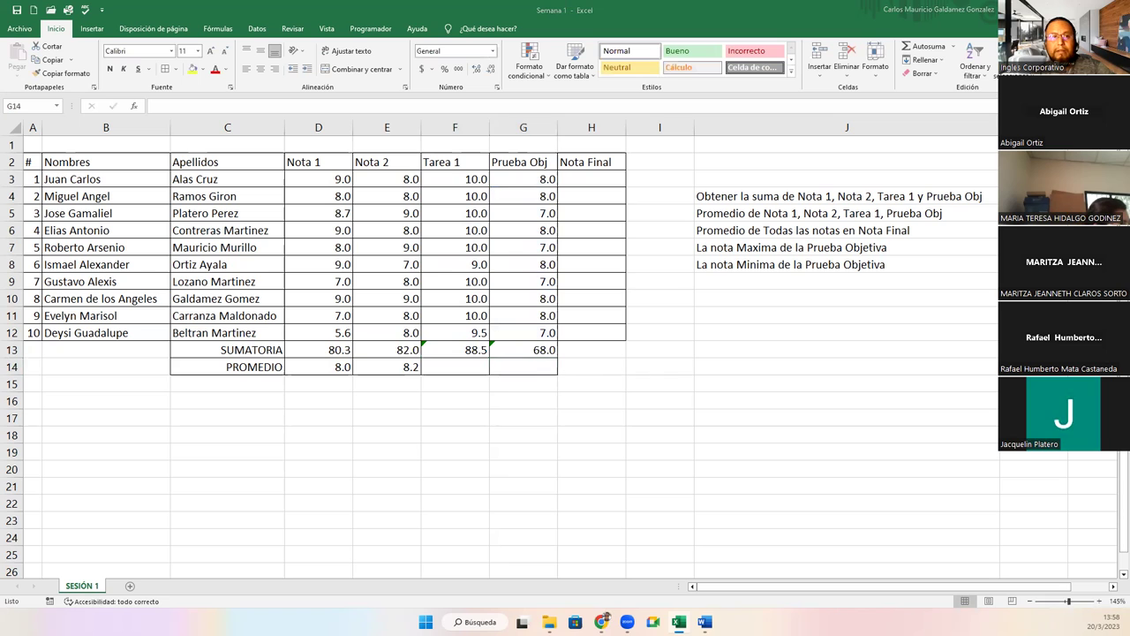
# Copy the Nota 2 average formula from E14 into F14 and G14, giving 9.9 and 7.6.
pyautogui.click(450, 366)
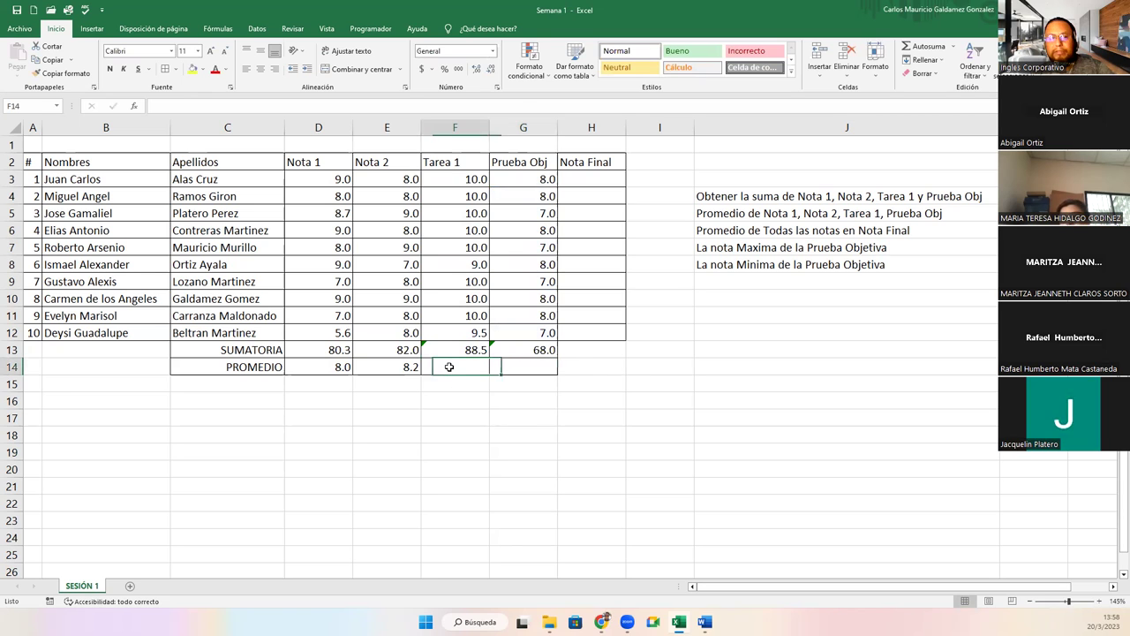
pyautogui.press('Left')
pyautogui.hotkey('ctrl', 'c')
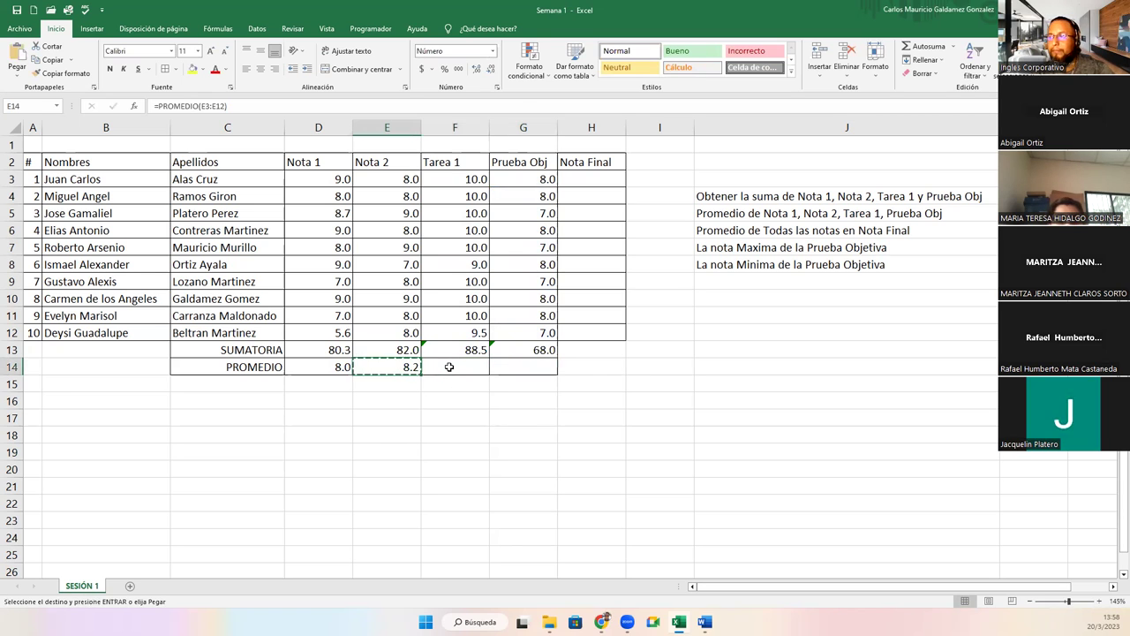
pyautogui.press('Right')
pyautogui.hotkey('ctrl', 'v')
pyautogui.press('Right')
pyautogui.hotkey('ctrl', 'b')
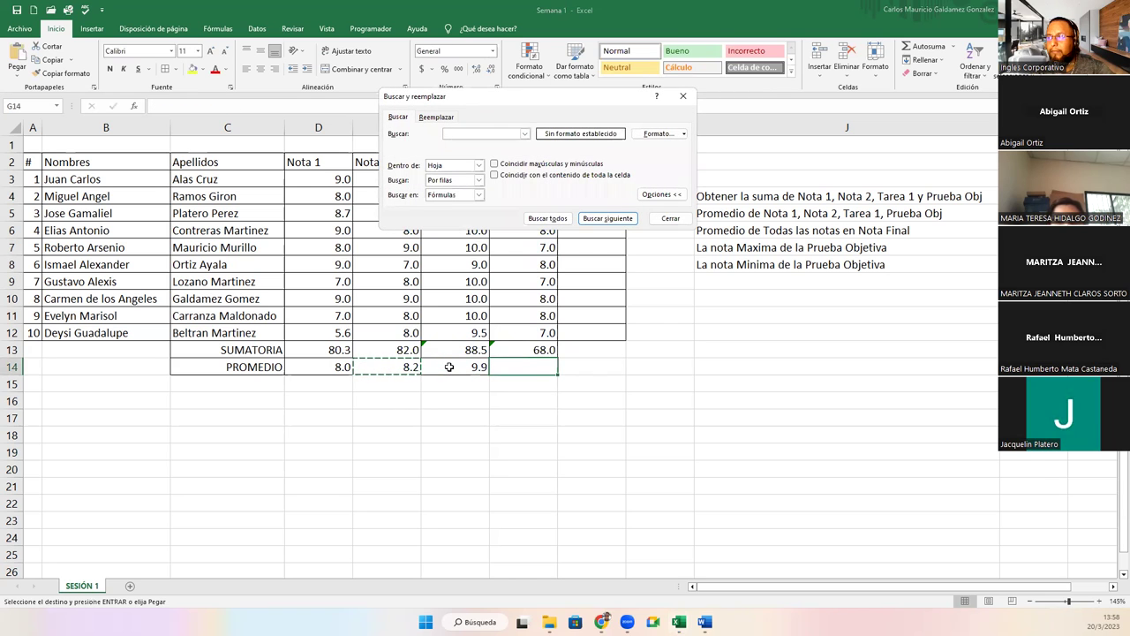
pyautogui.press('Escape')
pyautogui.hotkey('ctrl', 'v')
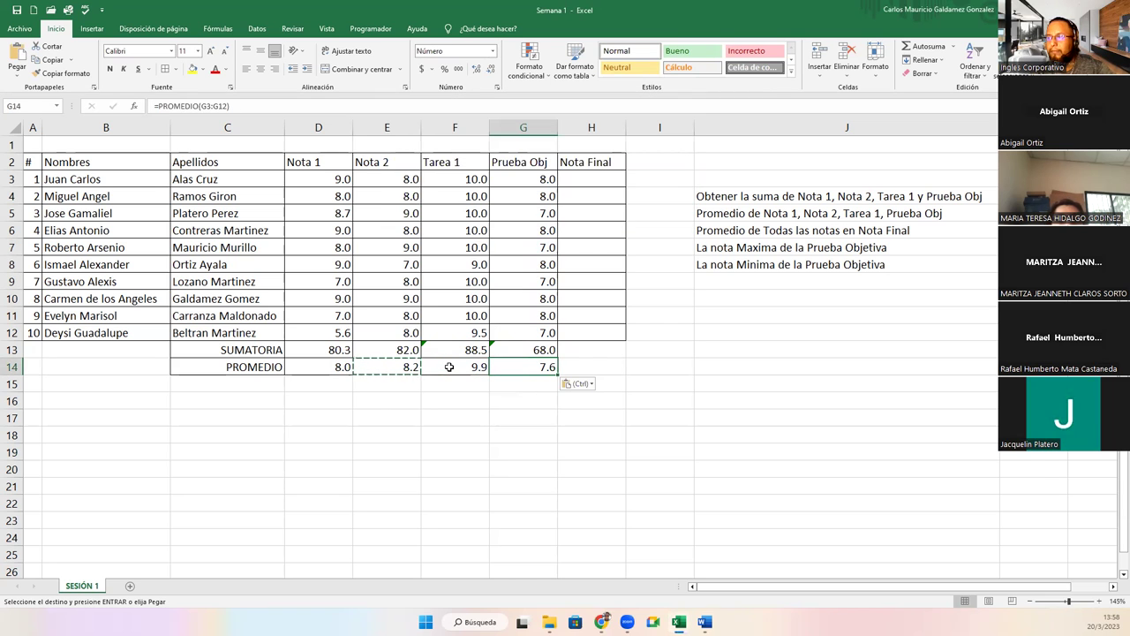
pyautogui.press('Left')
pyautogui.press('Escape')
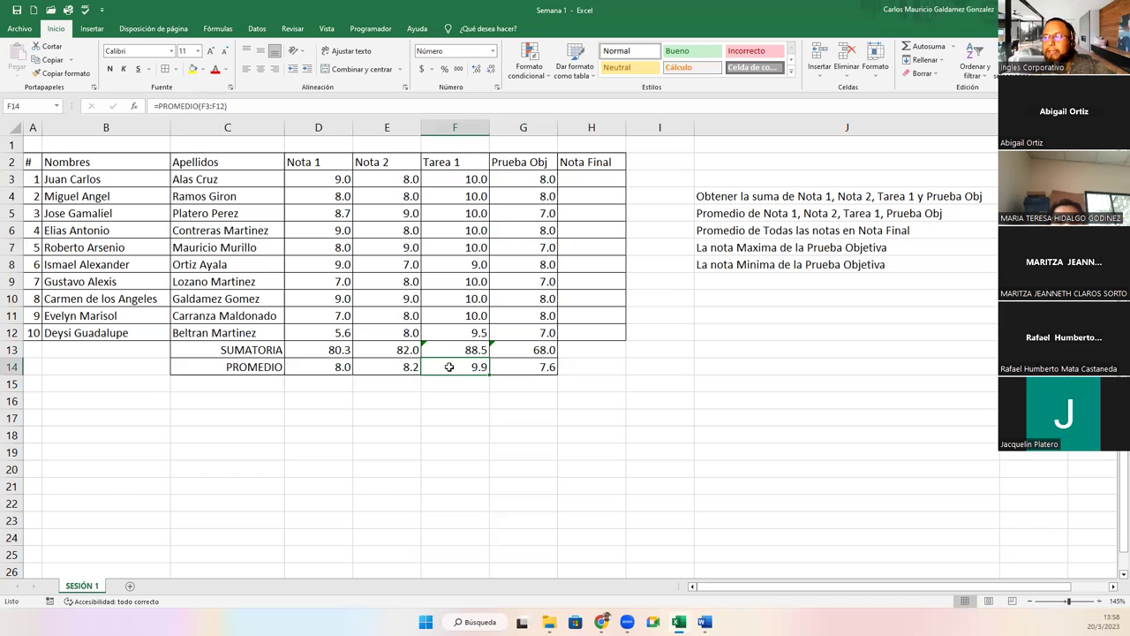
# Fix the Tarea 1 sum in F13 so its range includes row 3.
pyautogui.click(448, 346)
pyautogui.click(408, 349)
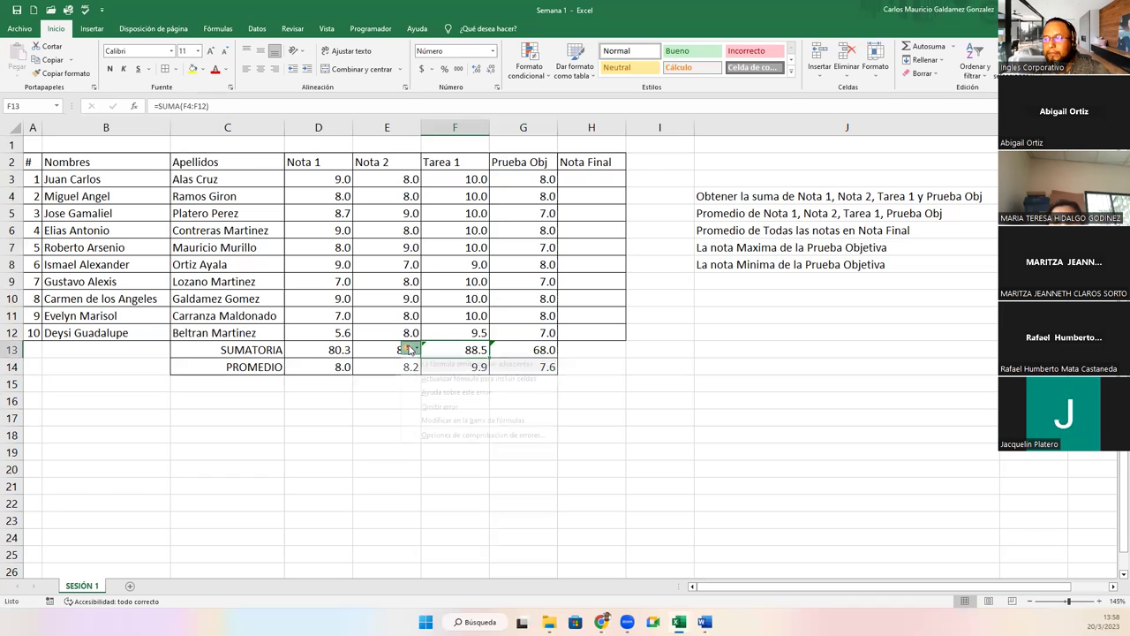
pyautogui.click(420, 377)
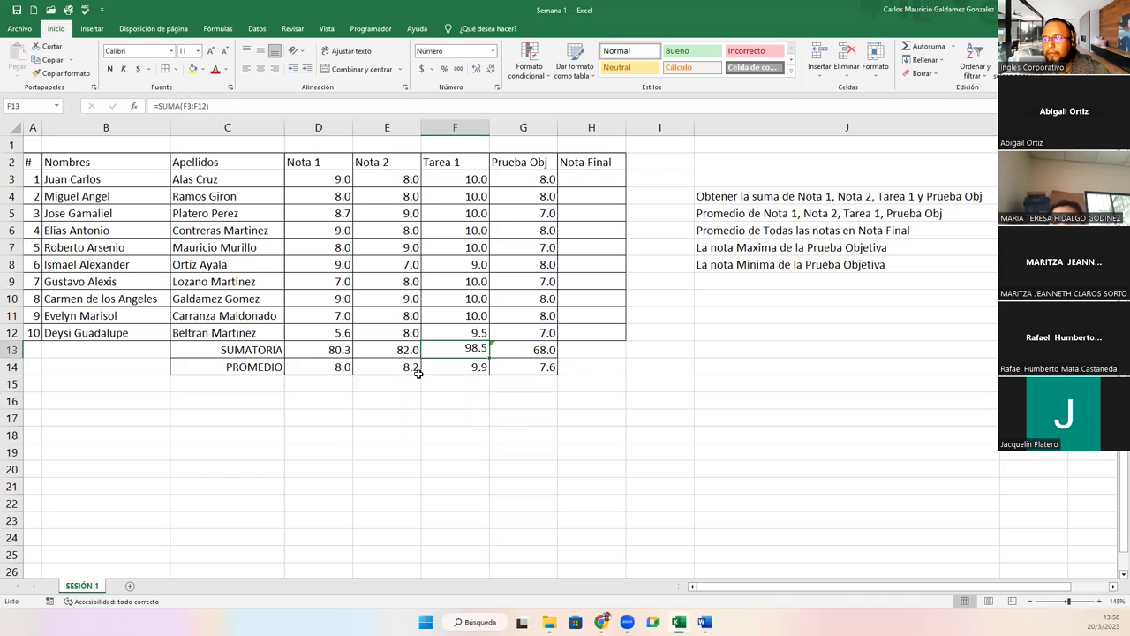
pyautogui.doubleClick(440, 347)
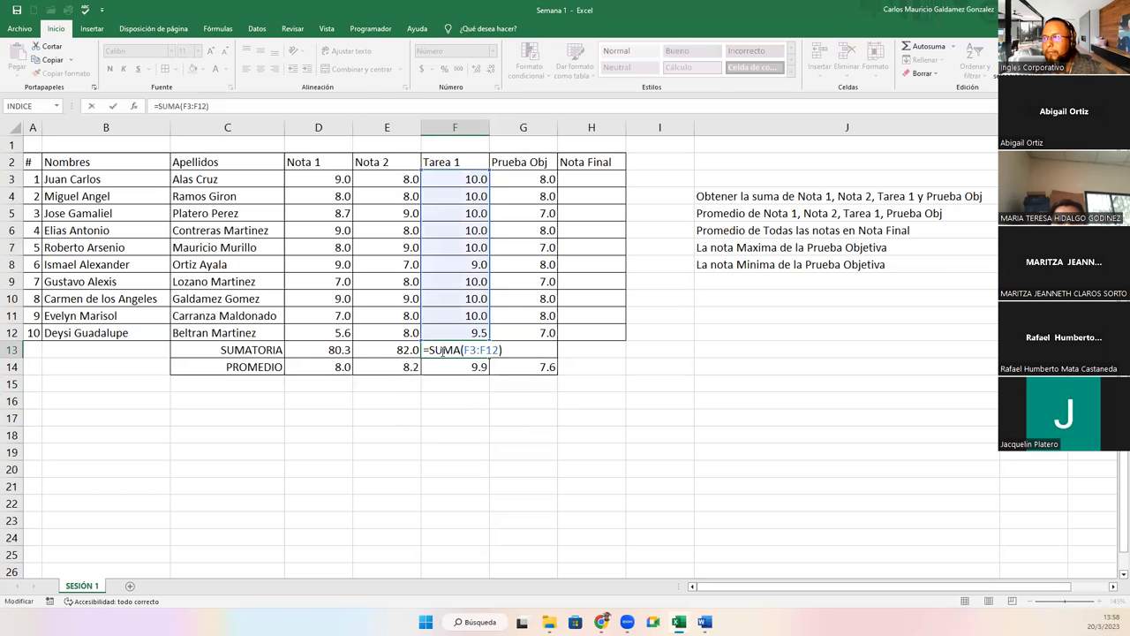
pyautogui.press('Tab')
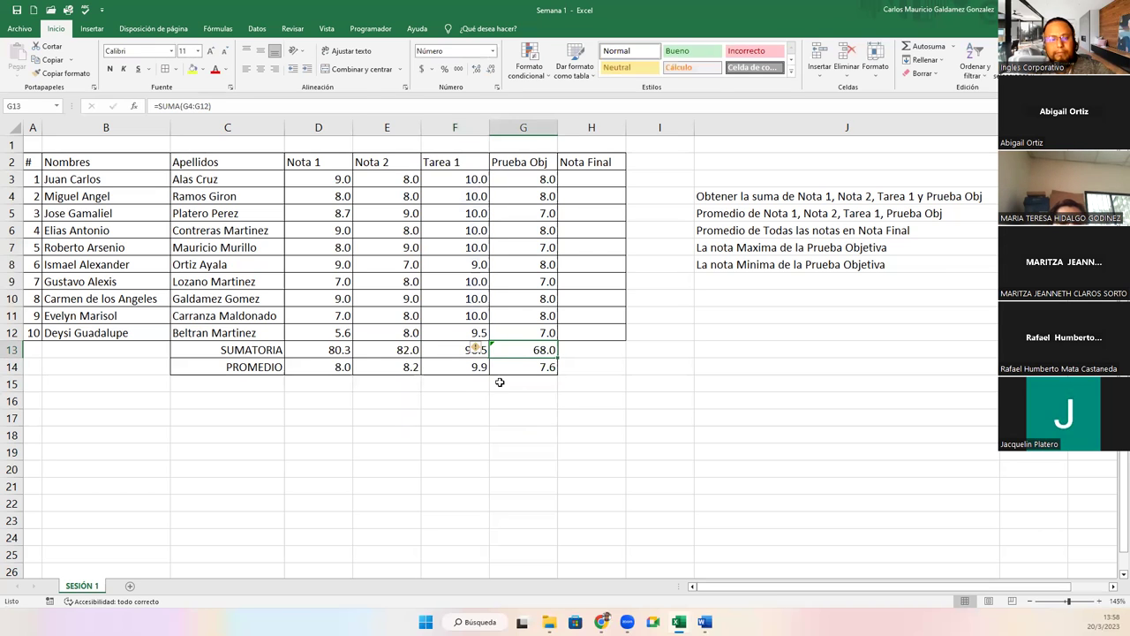
# Extend G13's formula to =SUMA(G3:G12), showing 76.0, then verify F13 and select the PROMEDIO results.
pyautogui.press('F2')
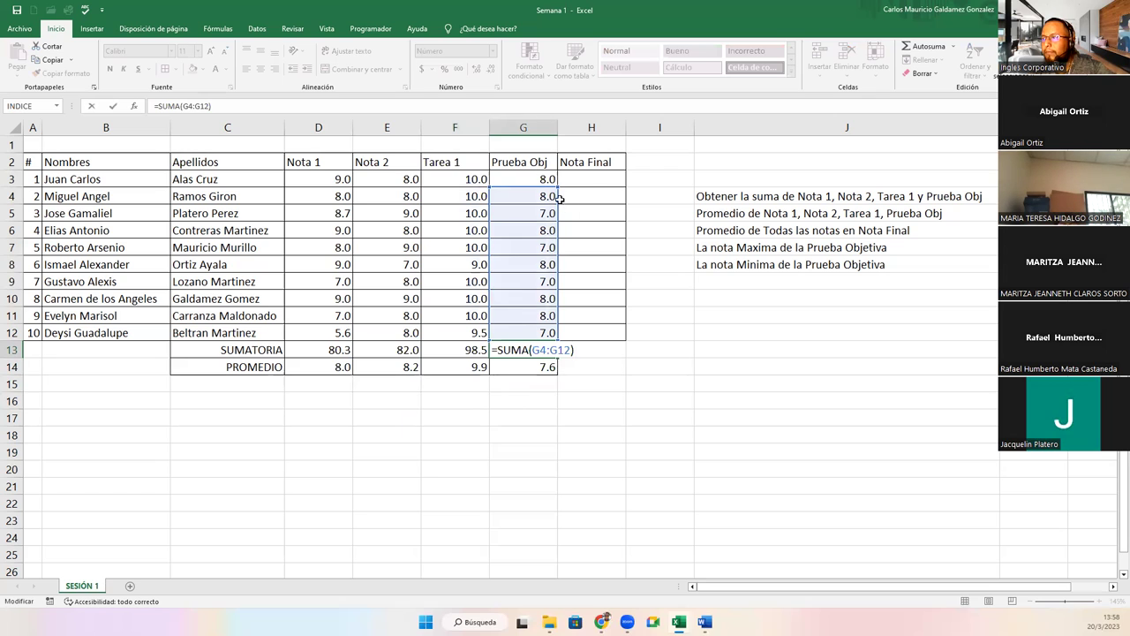
pyautogui.moveTo(555, 181); pyautogui.dragTo(555, 173)
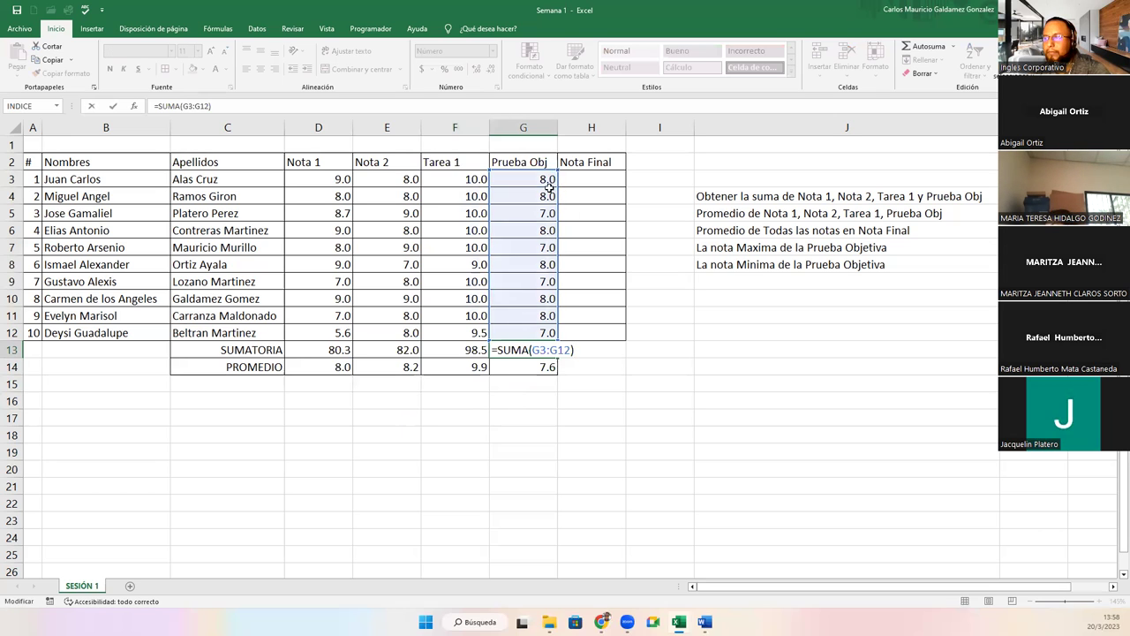
pyautogui.click(463, 362)
pyautogui.click(454, 349)
pyautogui.press('F2')
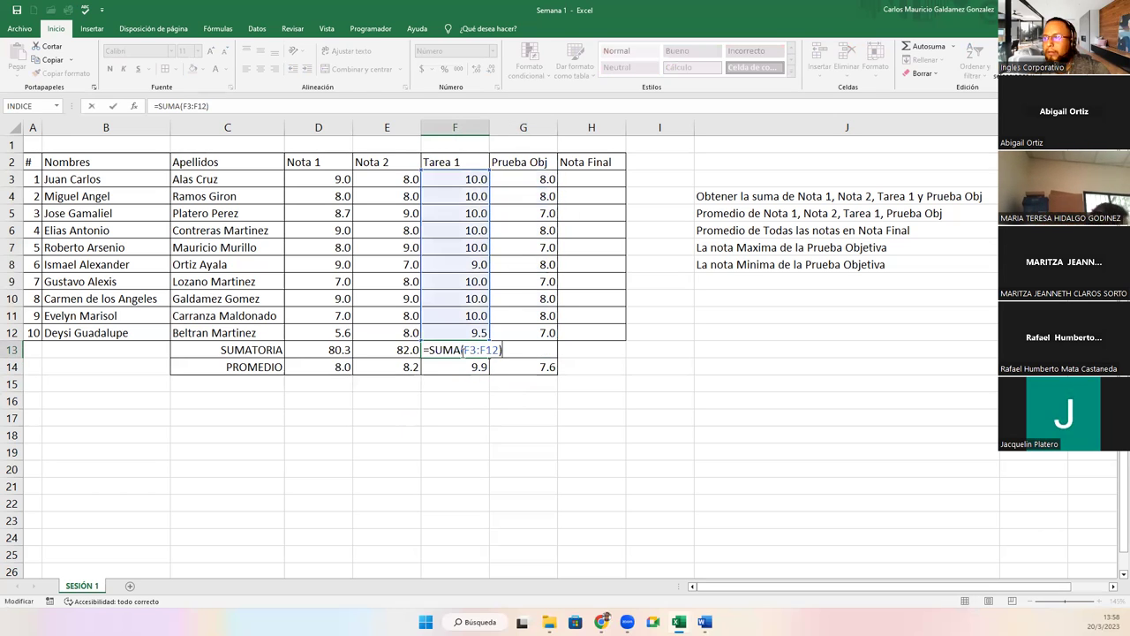
pyautogui.press('Escape')
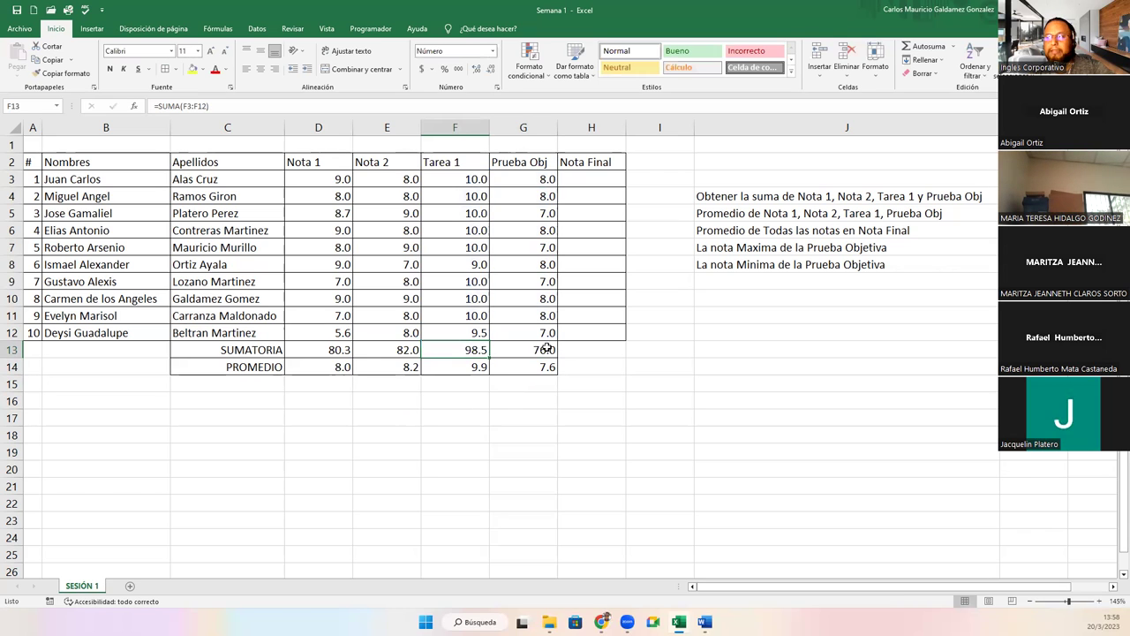
pyautogui.moveTo(300, 369); pyautogui.dragTo(338, 365)
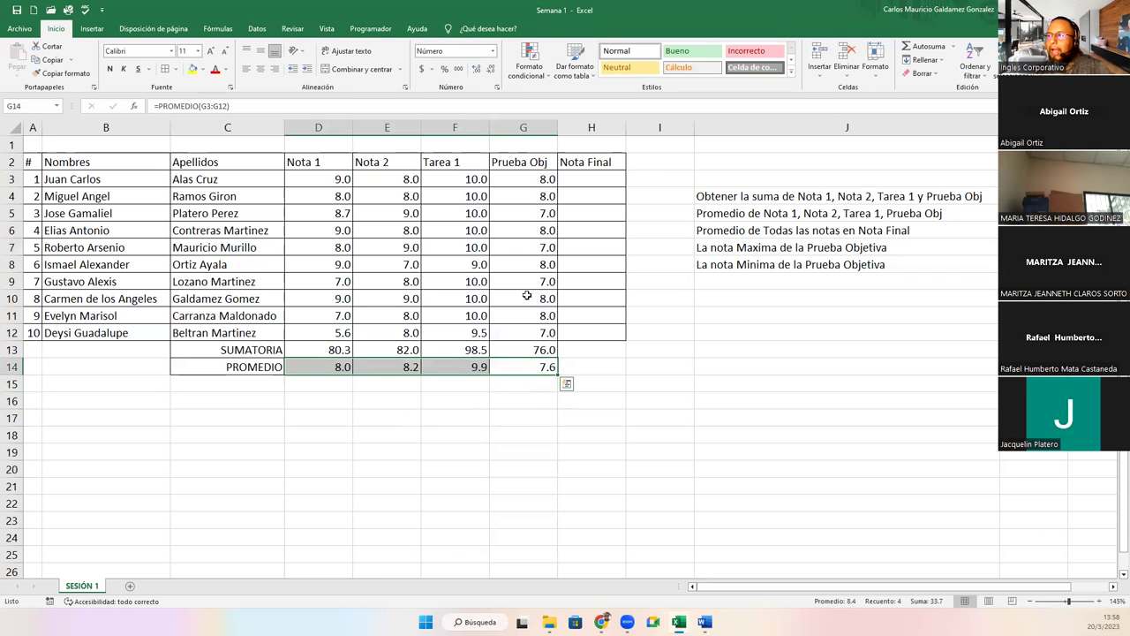
pyautogui.moveTo(591, 180); pyautogui.dragTo(592, 341)
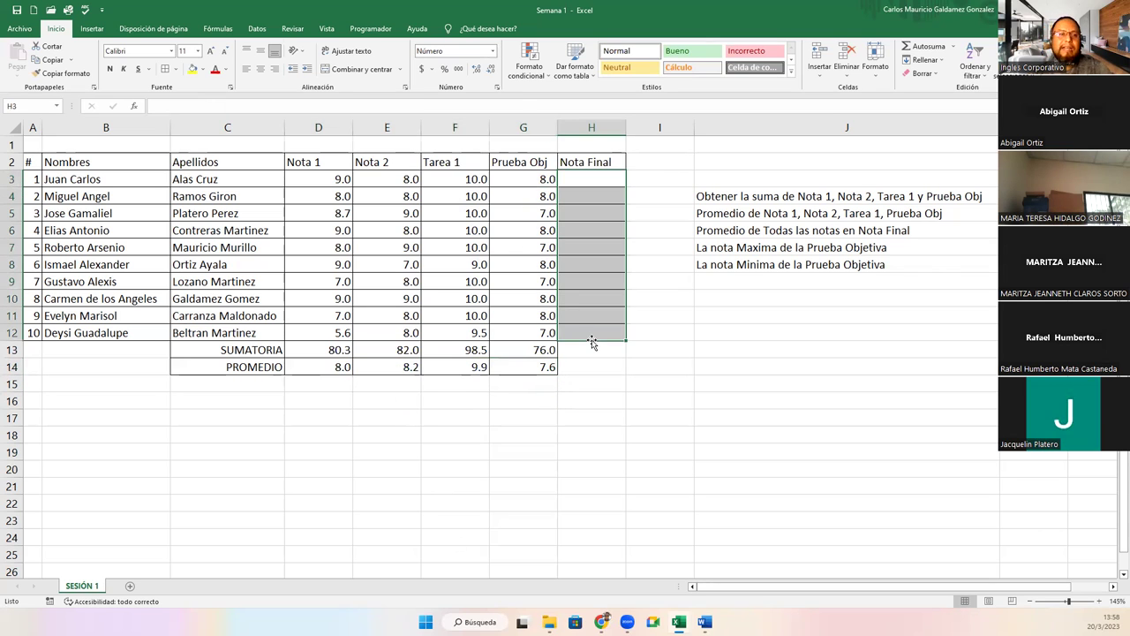
pyautogui.click(317, 178)
pyautogui.moveTo(366, 179); pyautogui.dragTo(547, 179)
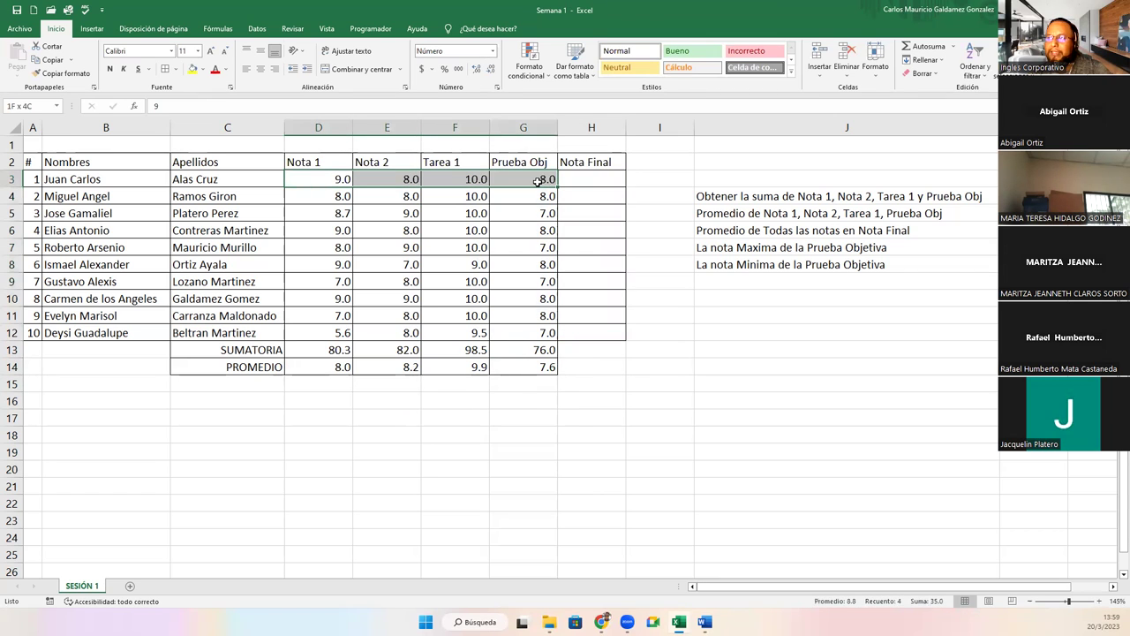
pyautogui.click(600, 179)
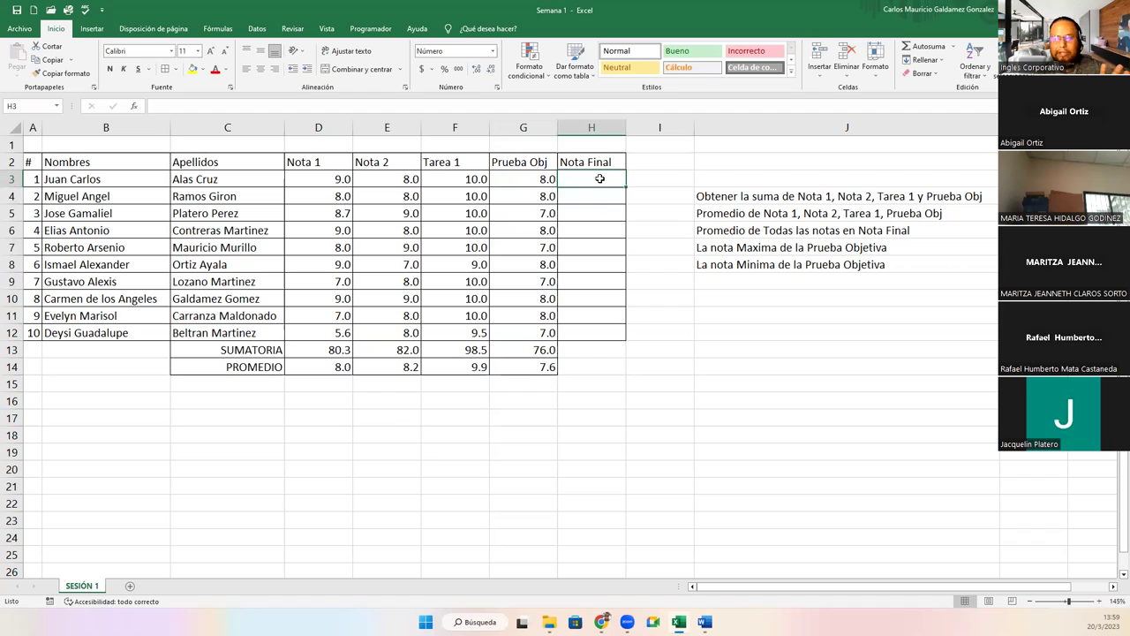
pyautogui.click(1033, 247)
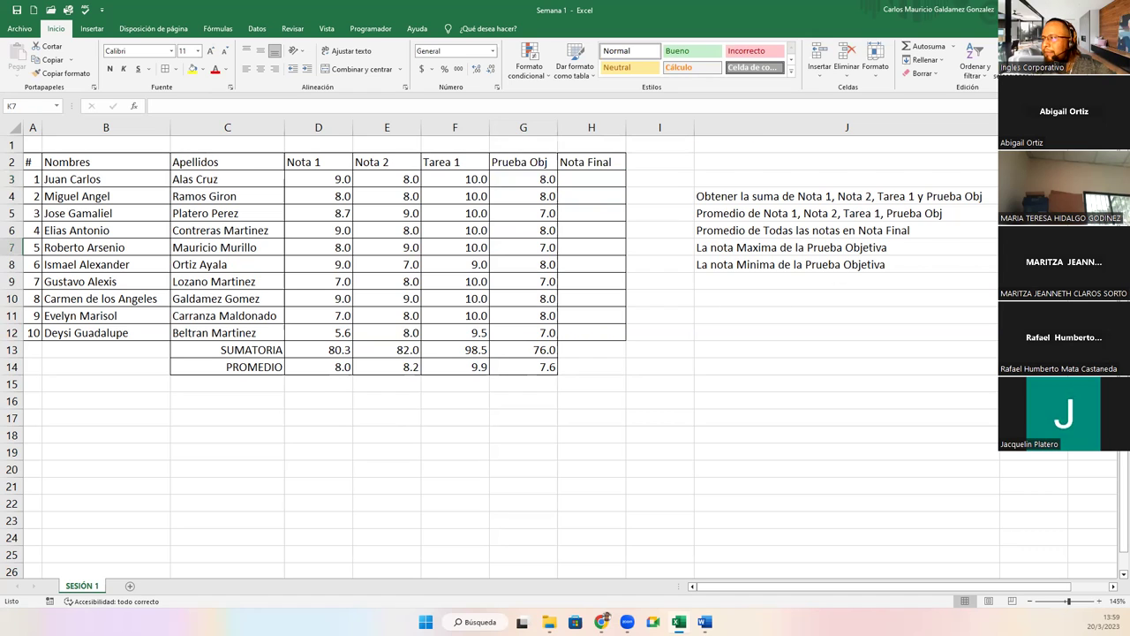
pyautogui.click(1033, 264)
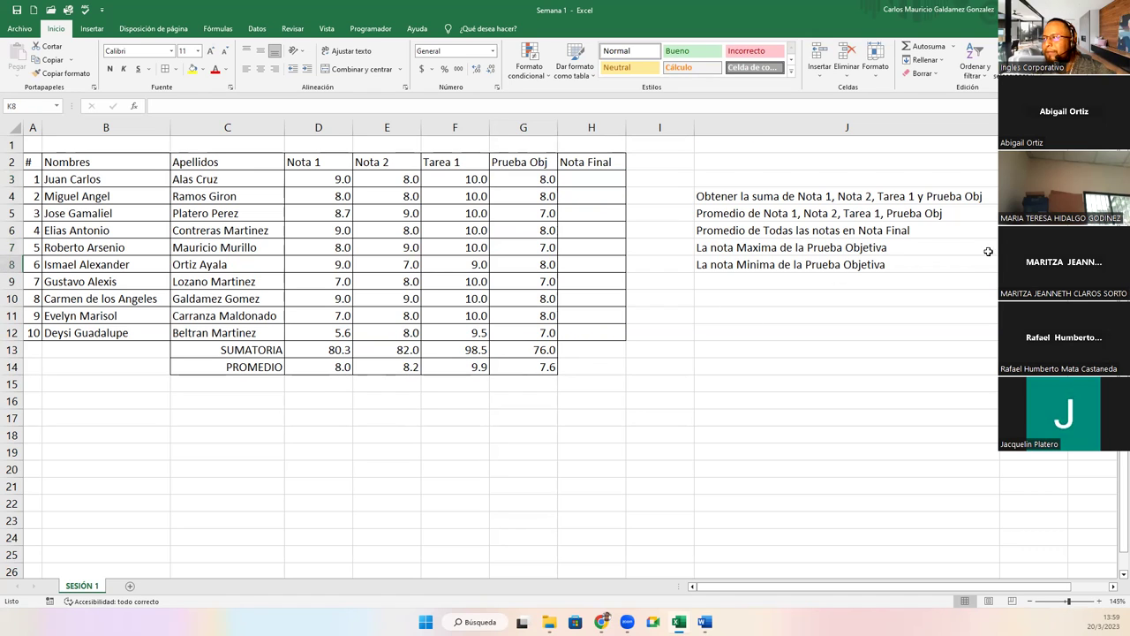
pyautogui.moveTo(537, 181); pyautogui.dragTo(542, 334)
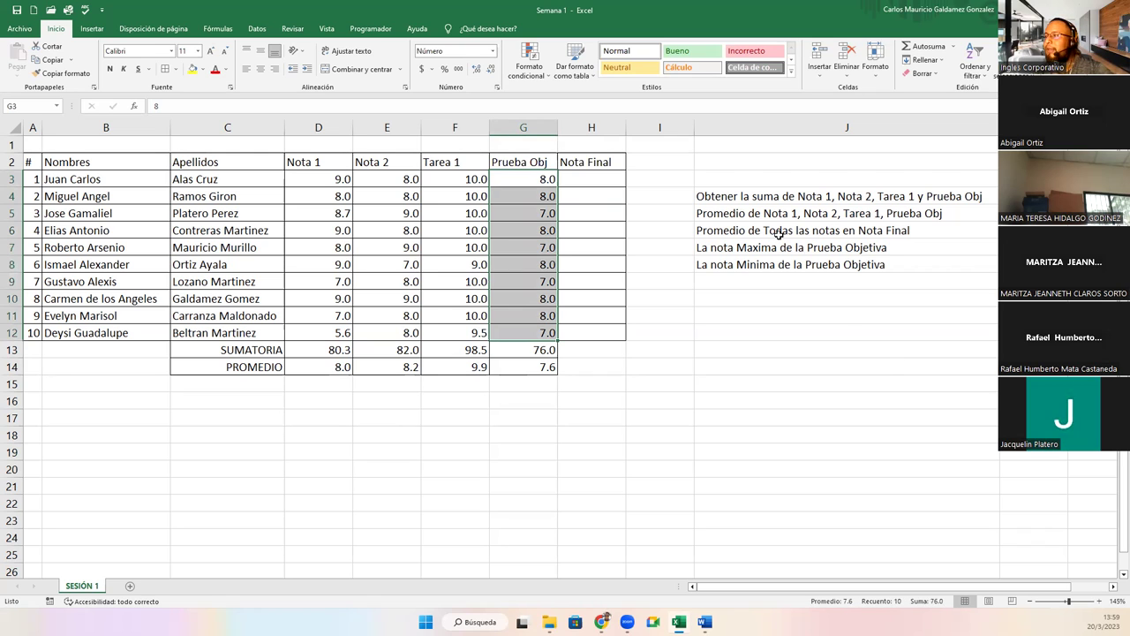
pyautogui.click(993, 247)
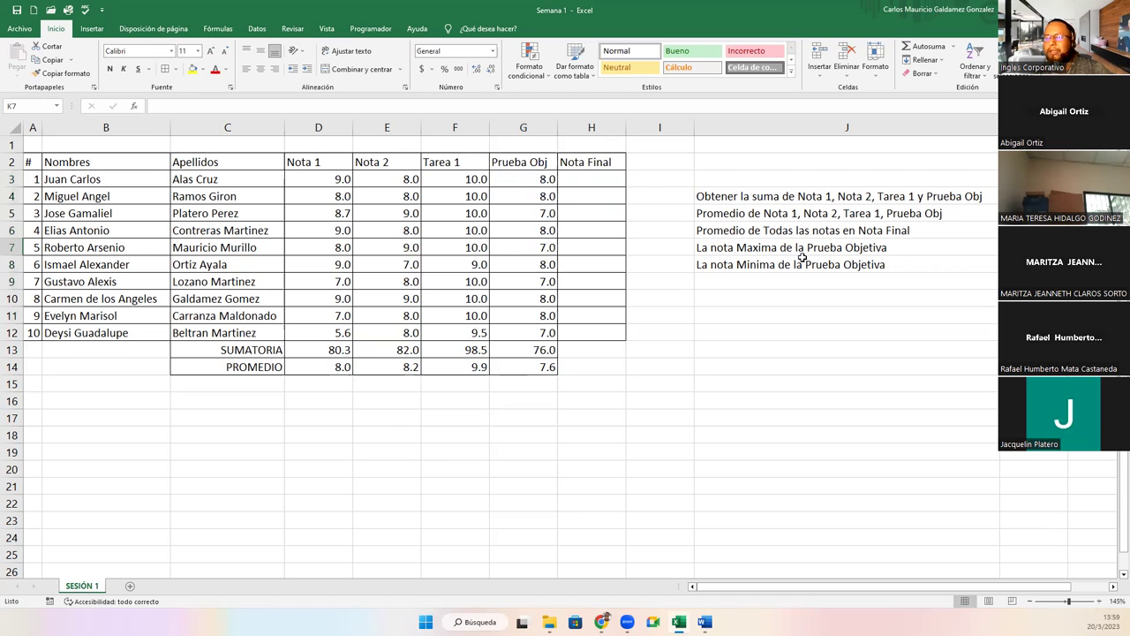
# Enter =MAX(G3:G12) in K7 and =MIN(G3:G12) in K8 for the Prueba Obj scores.
pyautogui.write('=')
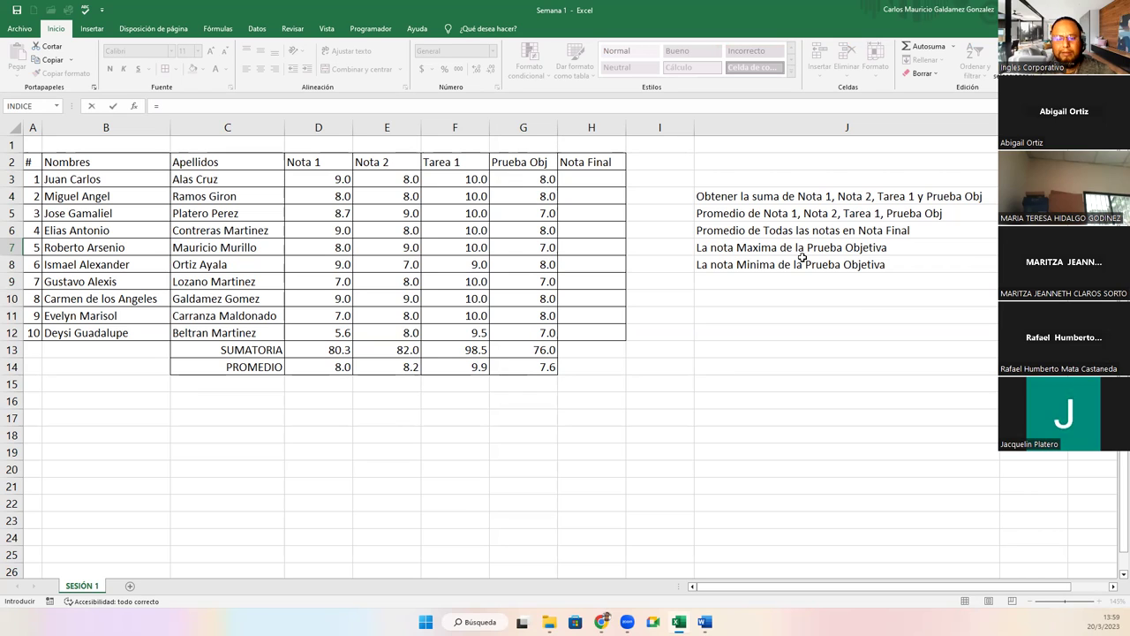
pyautogui.write('MAX(')
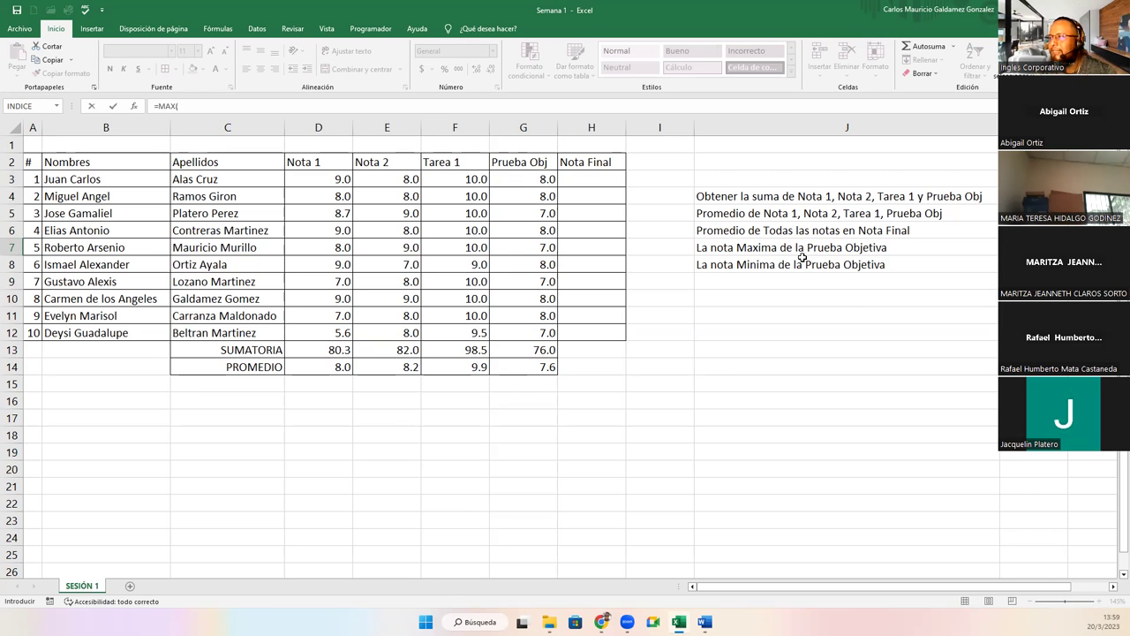
pyautogui.moveTo(505, 179); pyautogui.dragTo(501, 335)
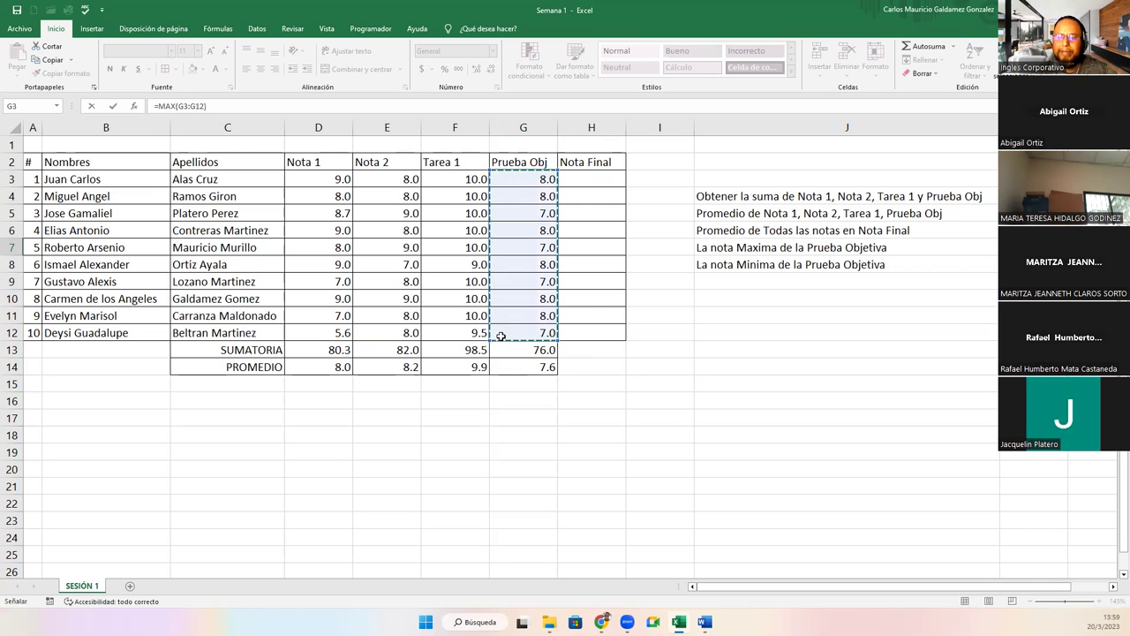
pyautogui.press('Return')
pyautogui.write('=')
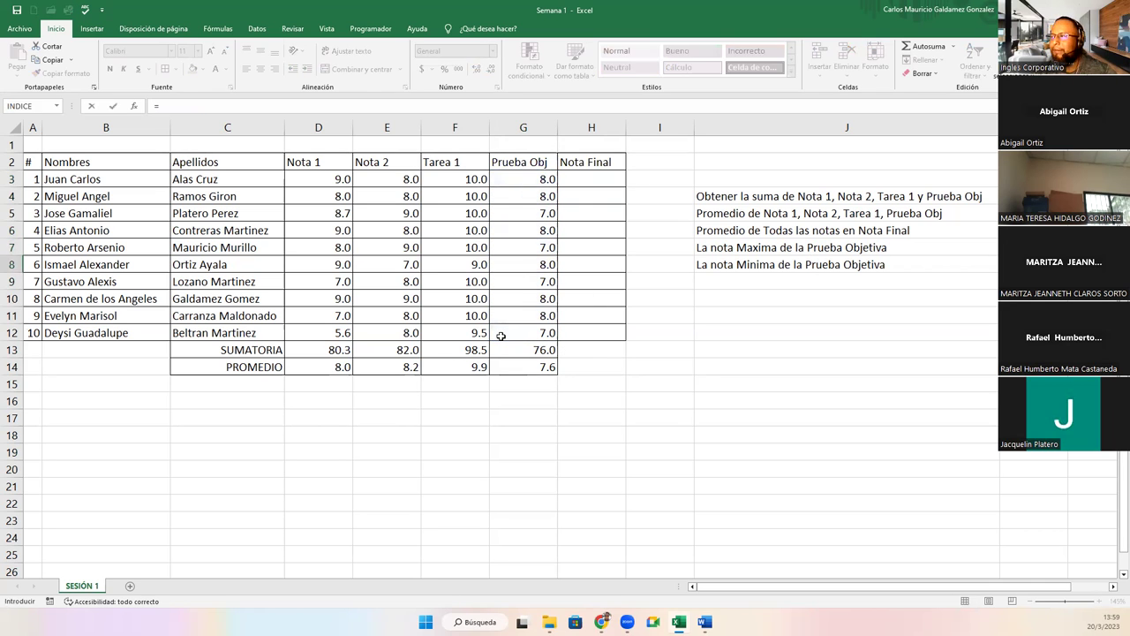
pyautogui.write('MIN(')
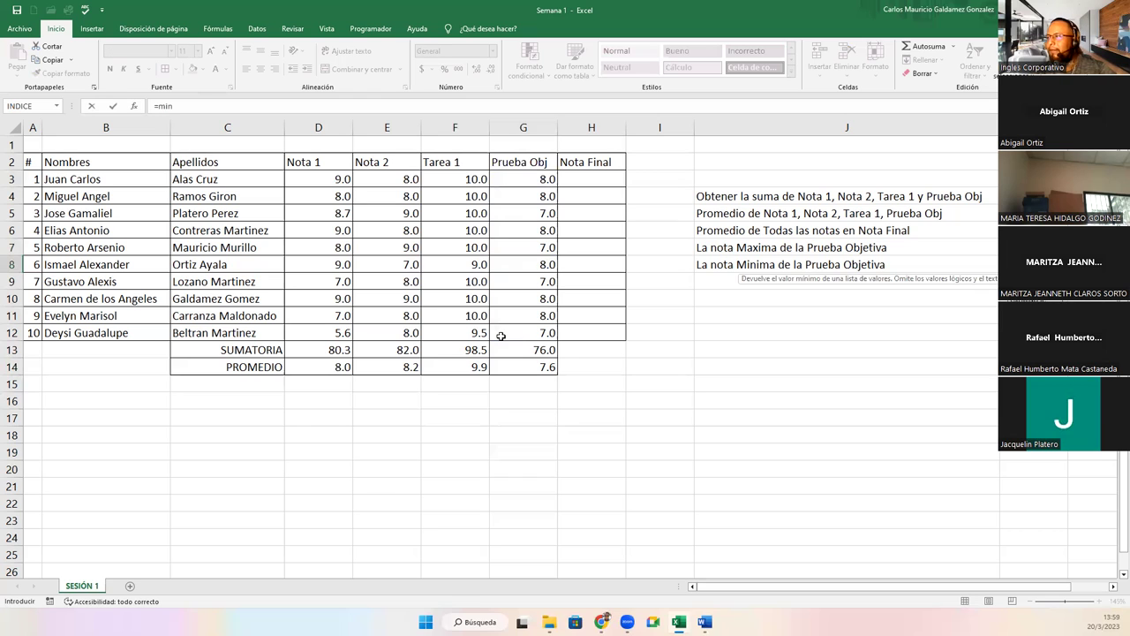
pyautogui.moveTo(512, 181); pyautogui.dragTo(515, 326)
pyautogui.press('Return')
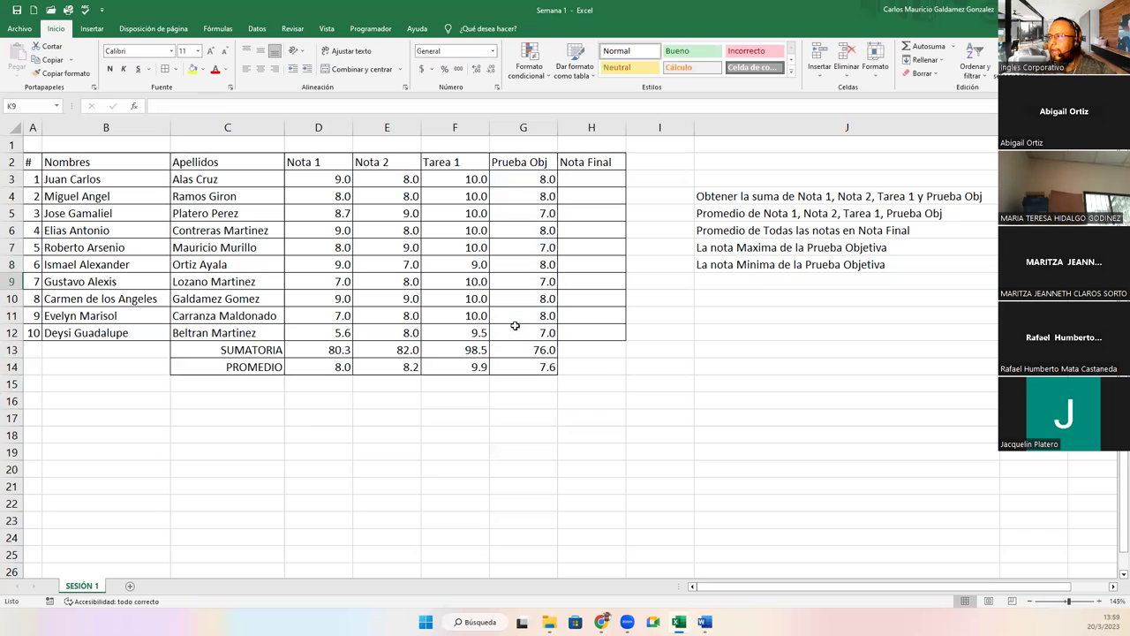
pyautogui.moveTo(1024, 247); pyautogui.dragTo(1024, 264)
# Review the first three students' scores against Nota Final, then select the Prueba Obj scores with their sum.
pyautogui.click(588, 178)
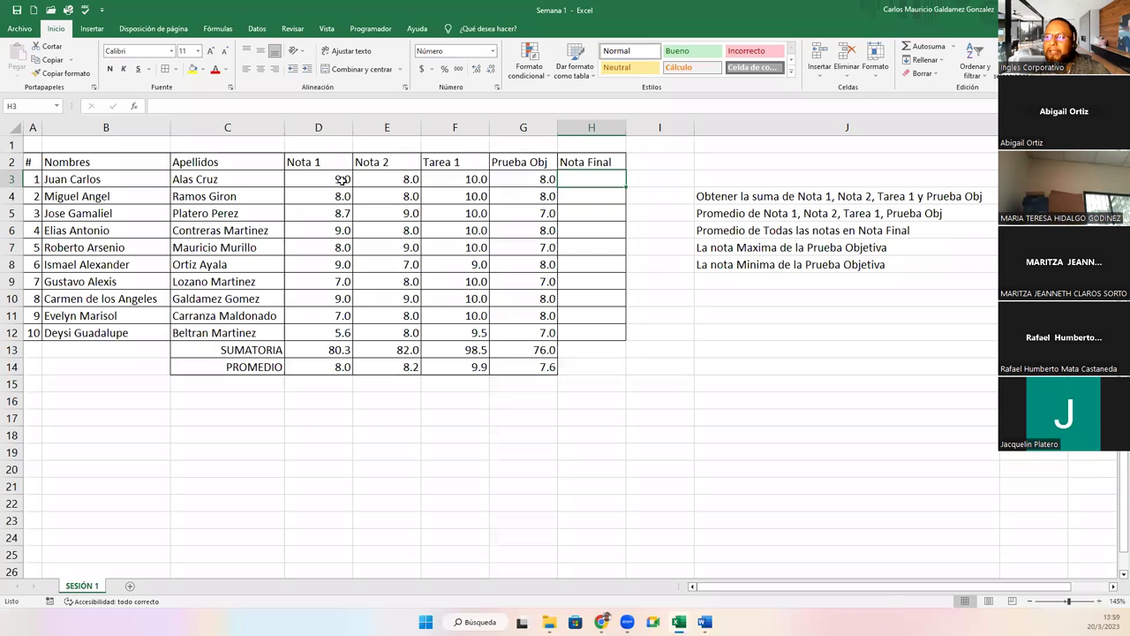
pyautogui.moveTo(345, 180); pyautogui.dragTo(517, 182)
pyautogui.click(584, 178)
pyautogui.moveTo(344, 196); pyautogui.dragTo(523, 196)
pyautogui.click(589, 194)
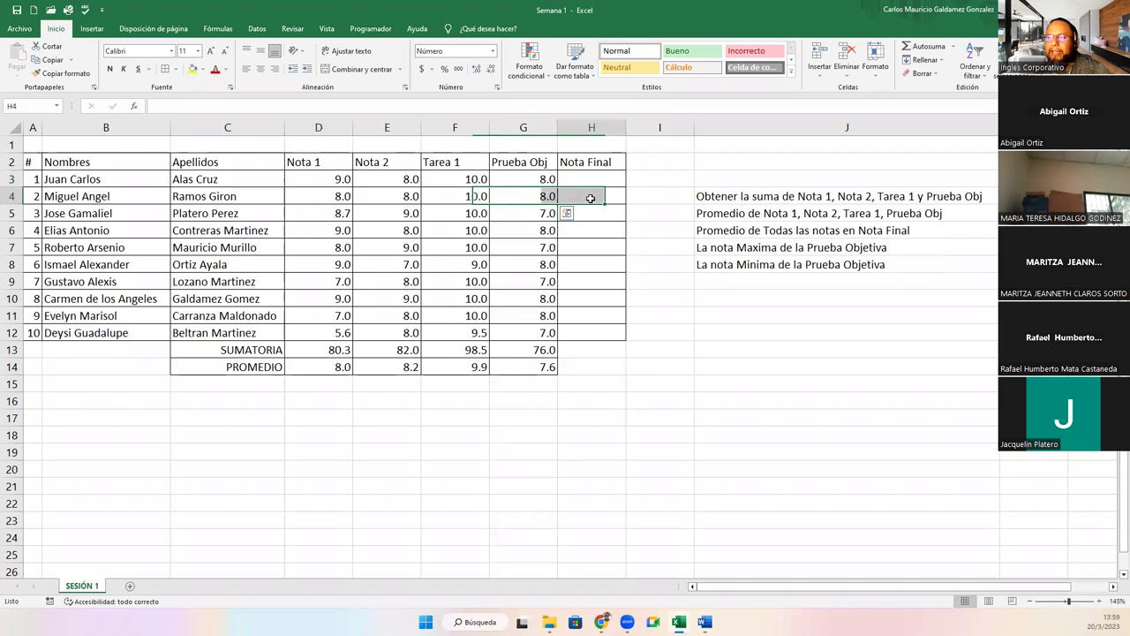
pyautogui.moveTo(343, 215); pyautogui.dragTo(518, 214)
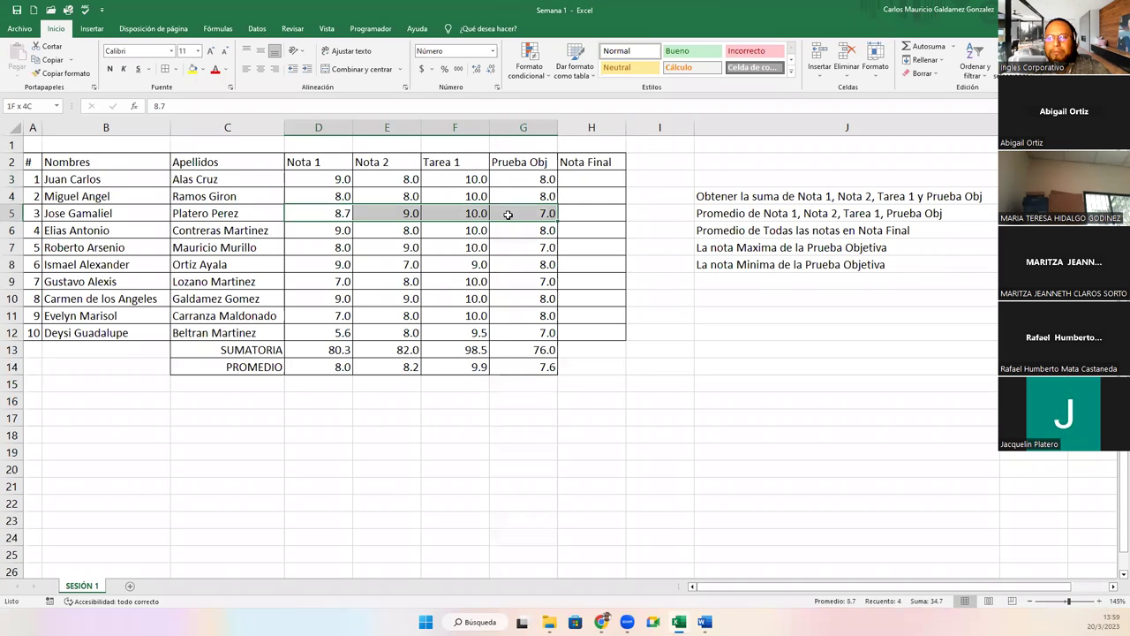
pyautogui.click(585, 214)
pyautogui.click(575, 335)
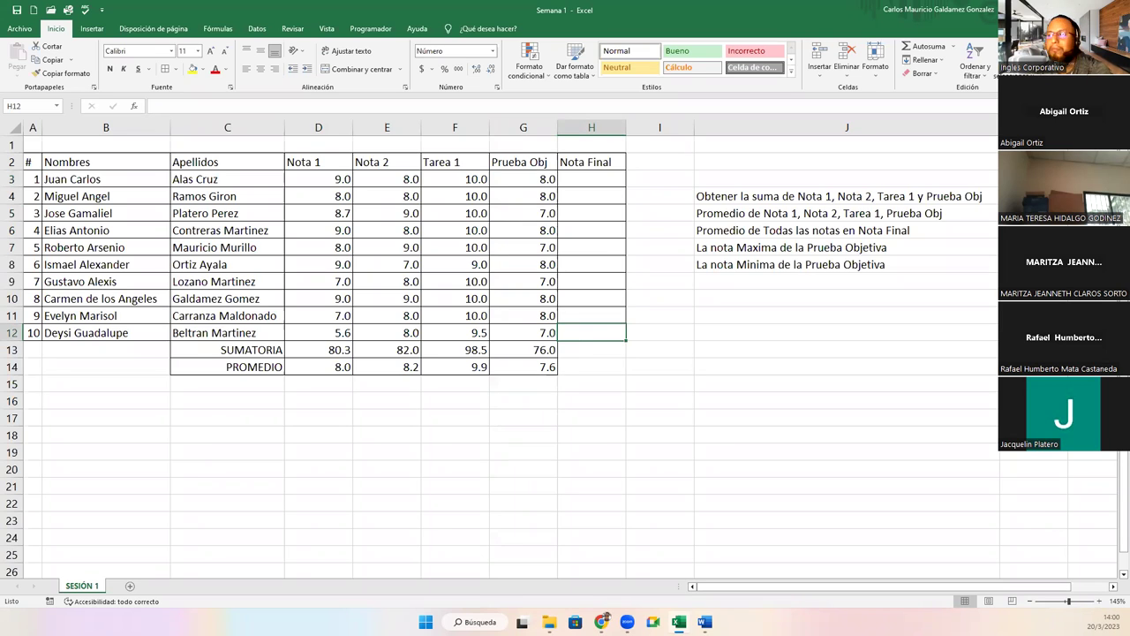
pyautogui.click(491, 314)
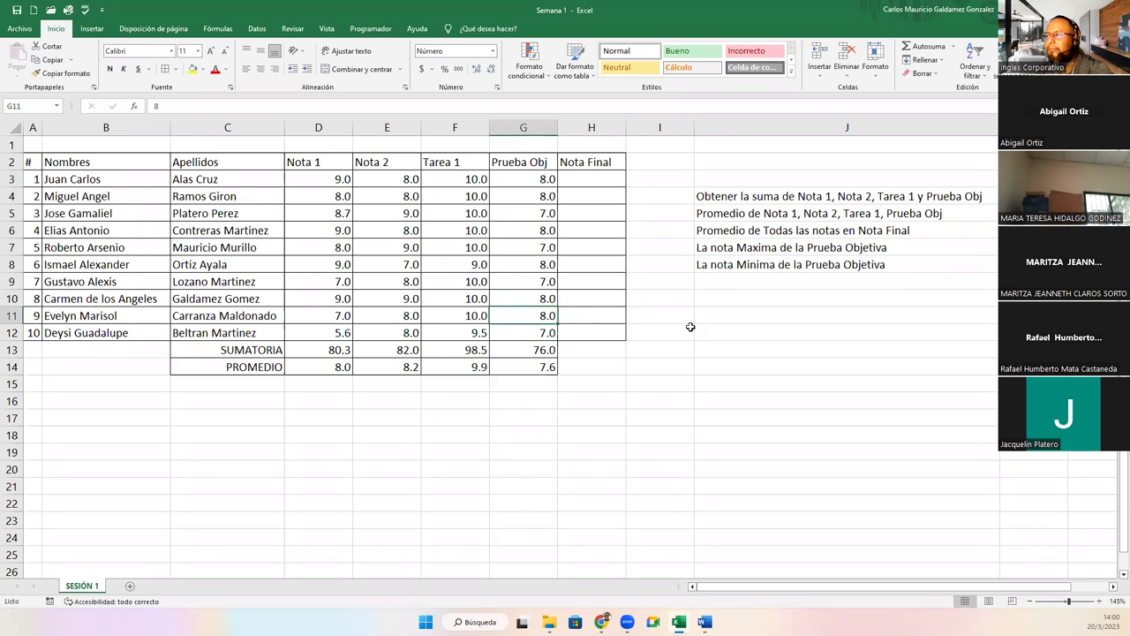
pyautogui.moveTo(512, 181); pyautogui.dragTo(530, 335)
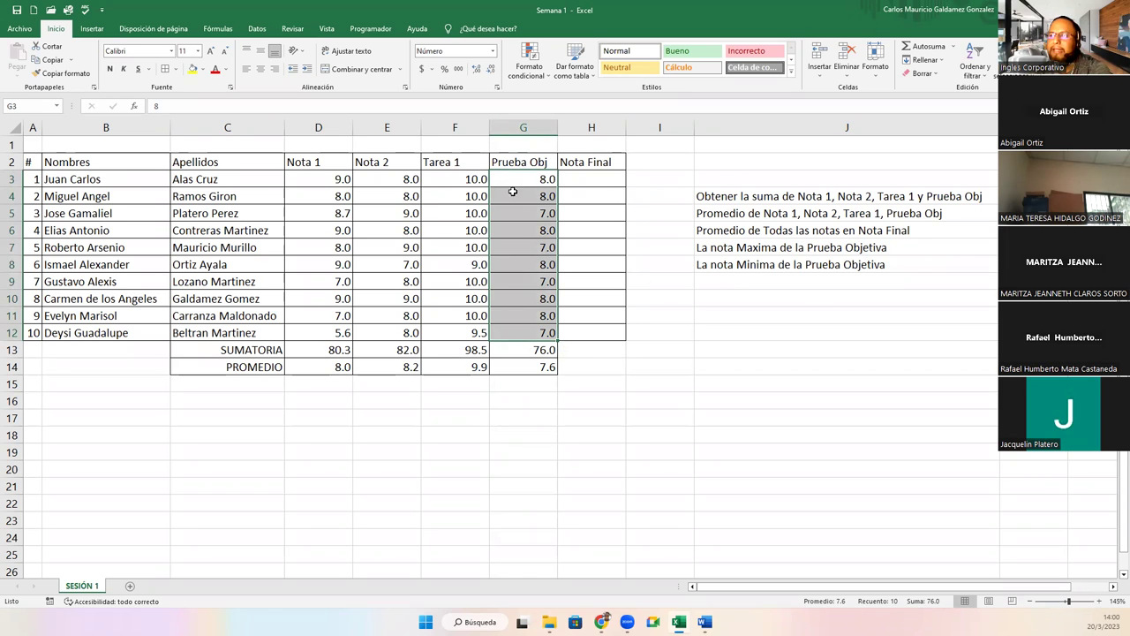
pyautogui.moveTo(526, 181); pyautogui.dragTo(530, 357)
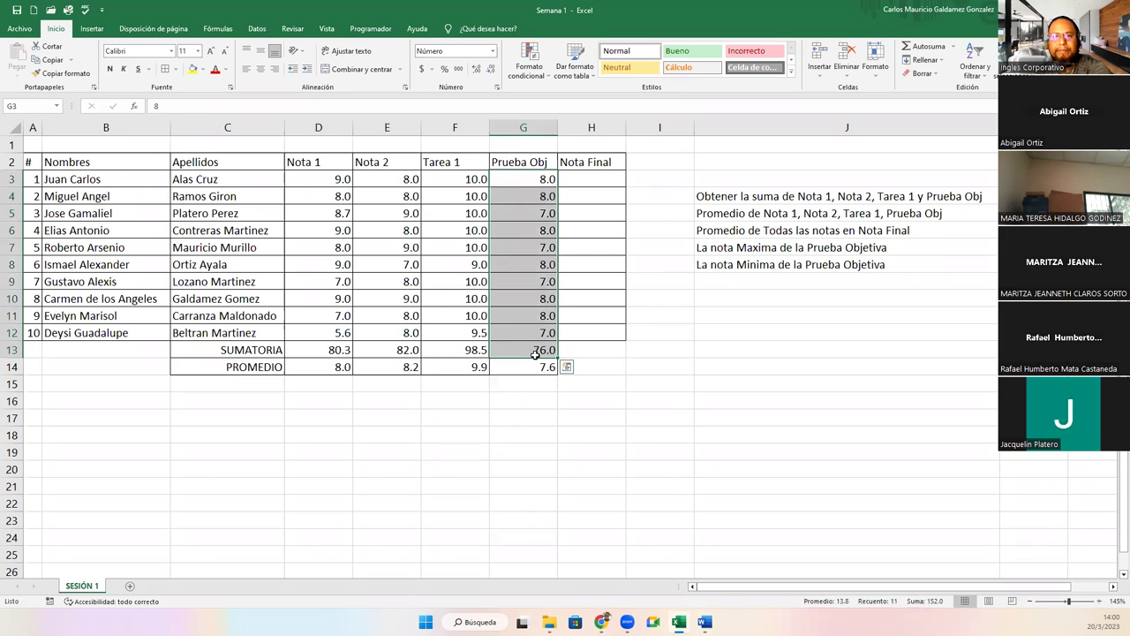